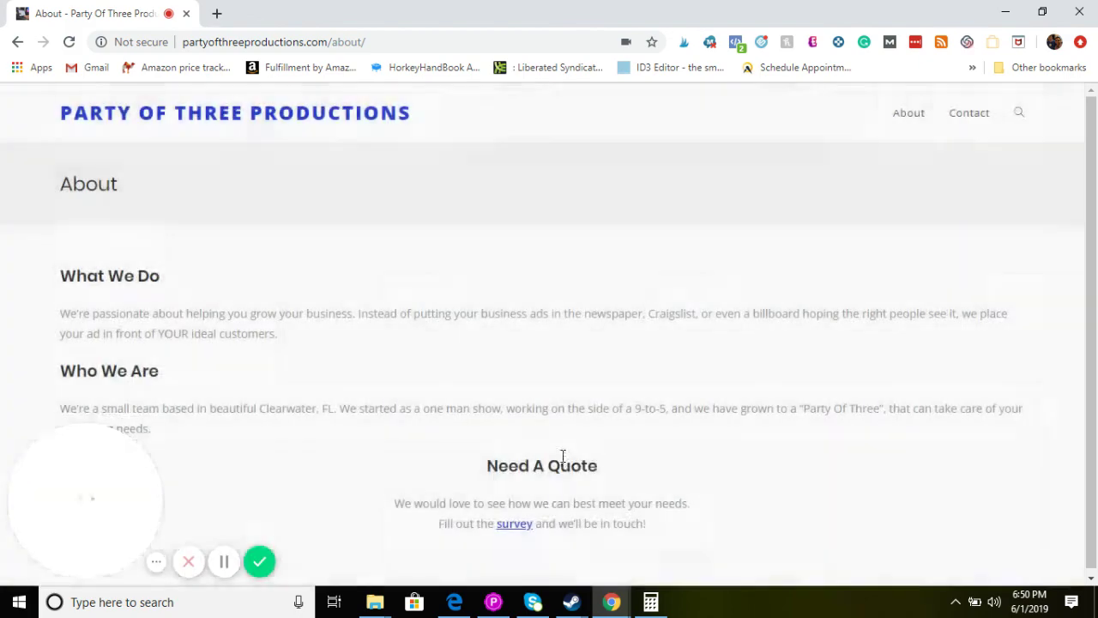
# Step: Open business.facebook.com in the browser
pyautogui.moveTo(138, 501); pyautogui.dragTo(1063, 163)
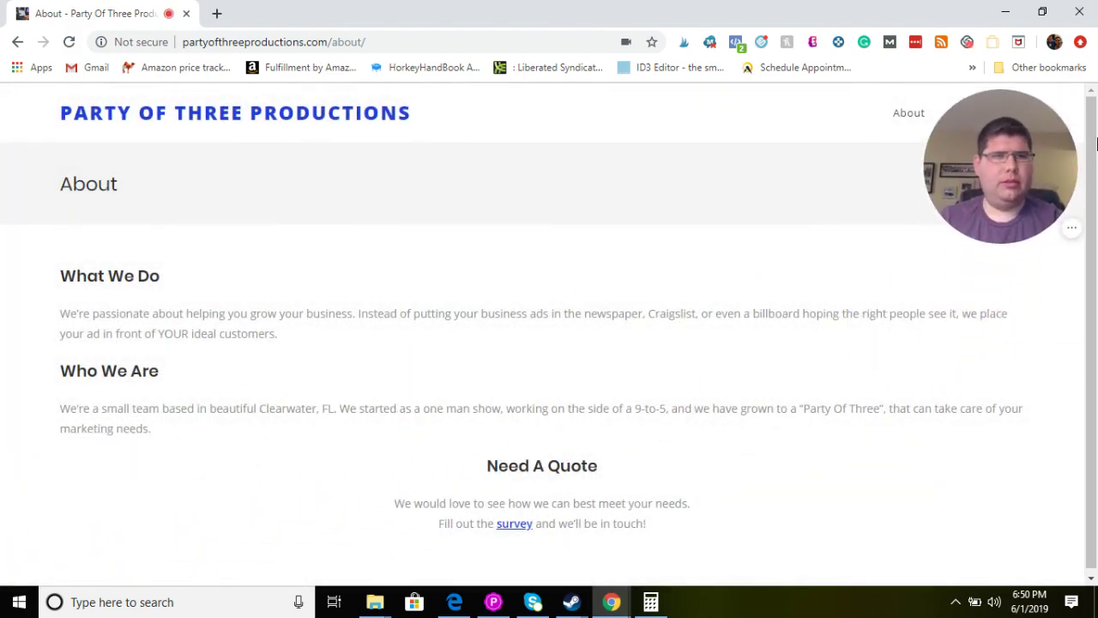
pyautogui.click(447, 38)
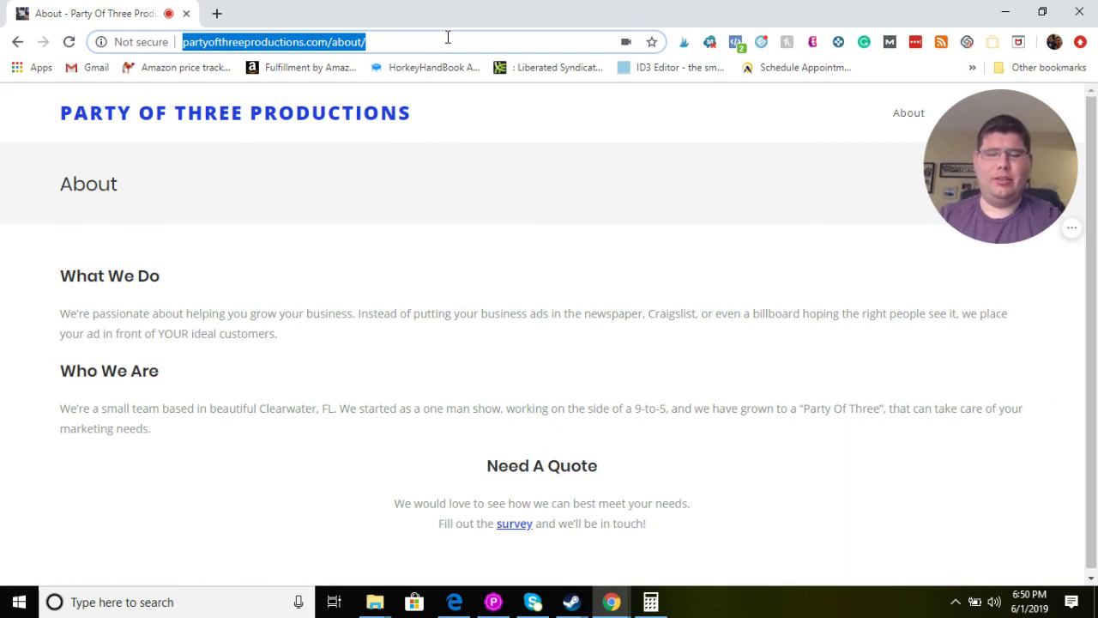
pyautogui.write('business.facebook.com')
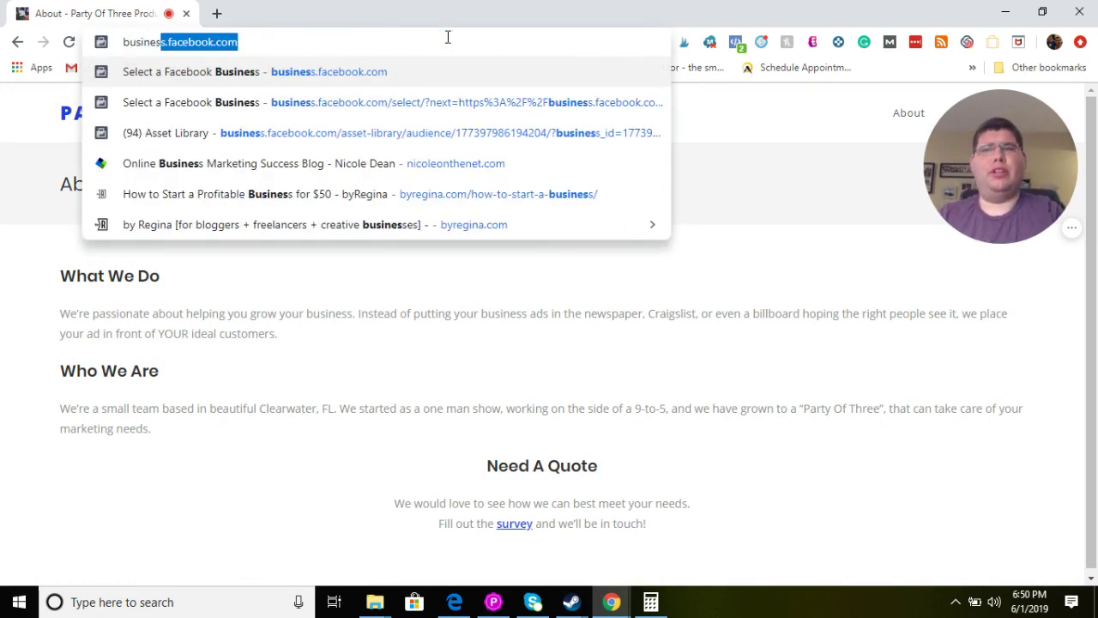
pyautogui.press('Return')
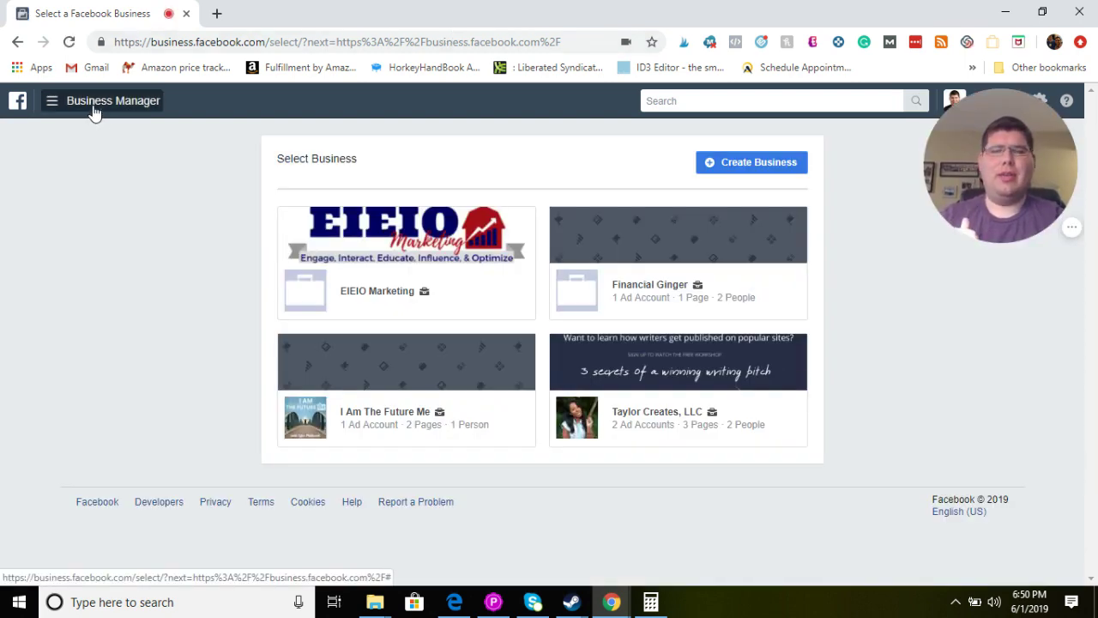
# Step: Open Ads Manager from the full list of business tools
pyautogui.click(95, 112)
pyautogui.click(137, 487)
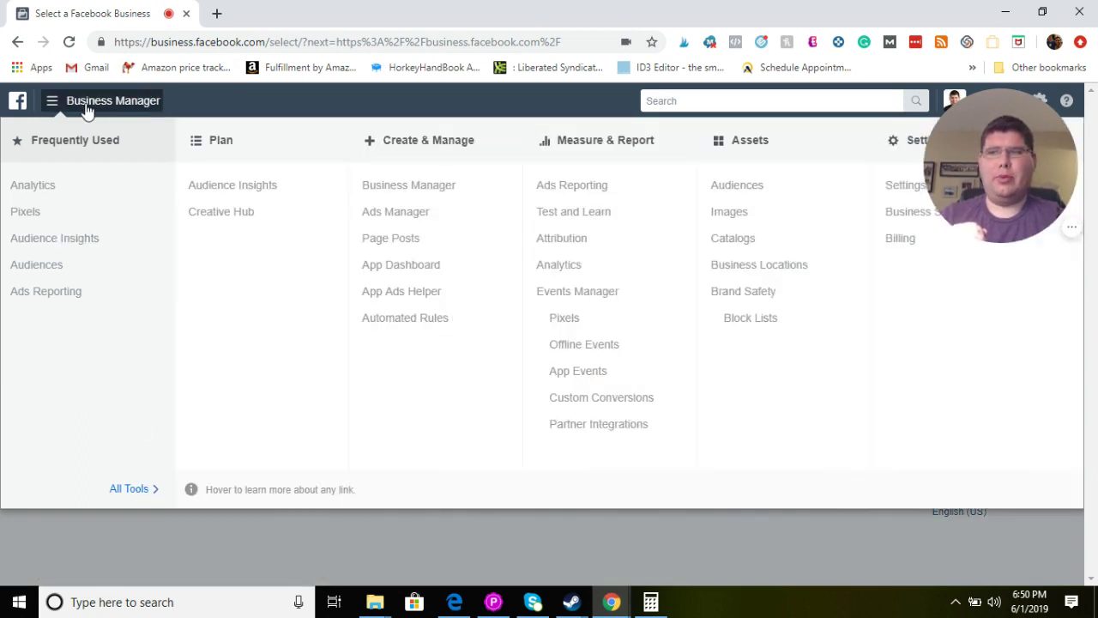
pyautogui.click(392, 223)
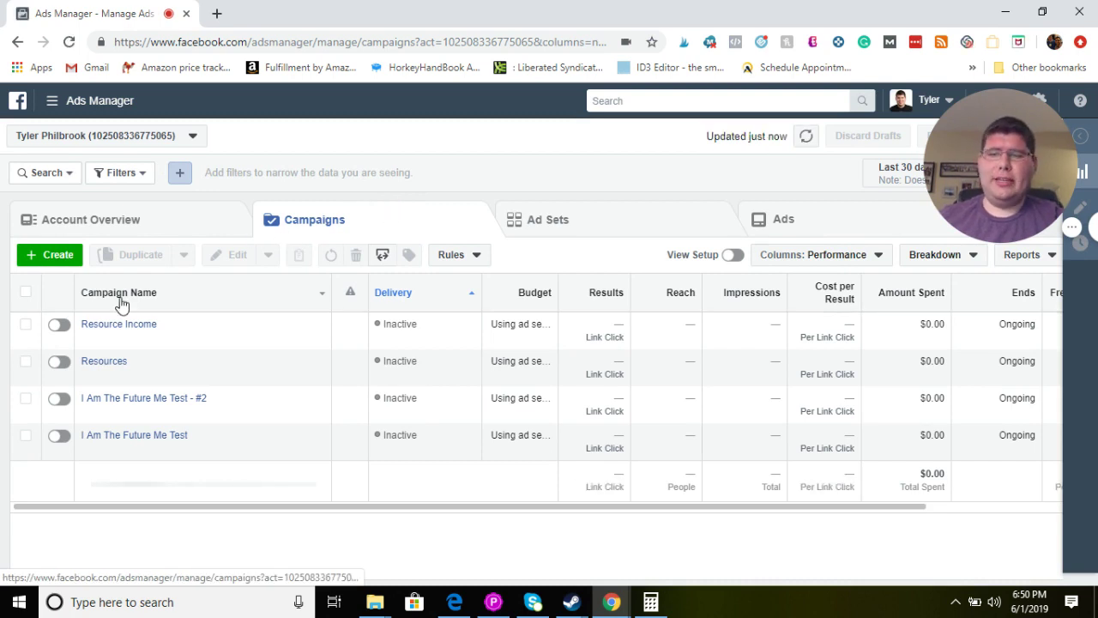
# Step: Start creating a new campaign with Traffic as its marketing objective
pyautogui.click(51, 260)
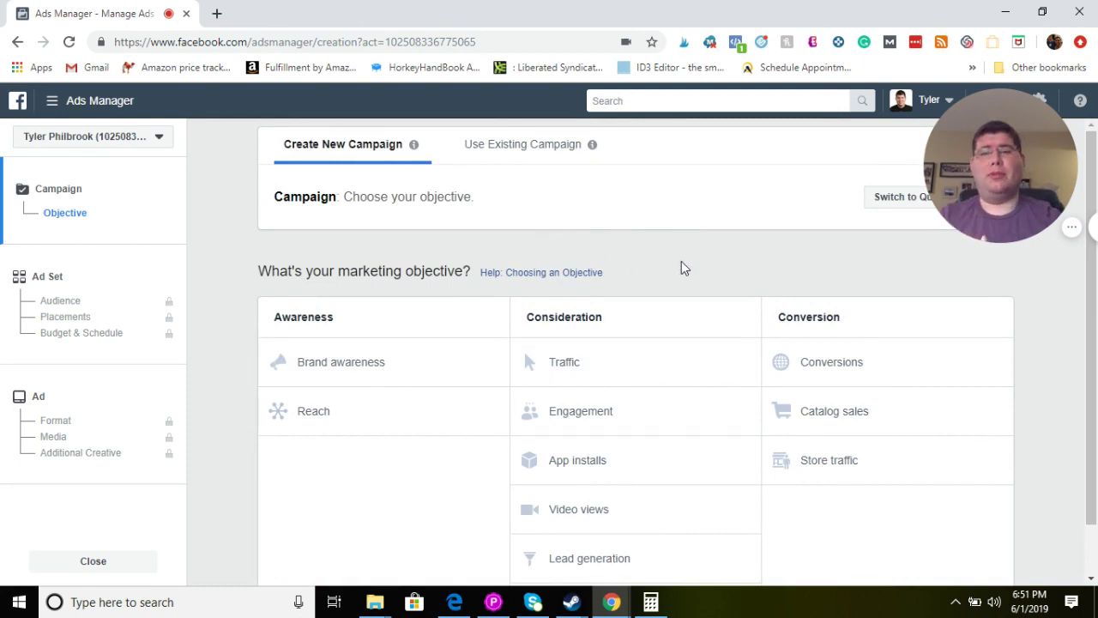
pyautogui.scroll(-1, 684, 269)
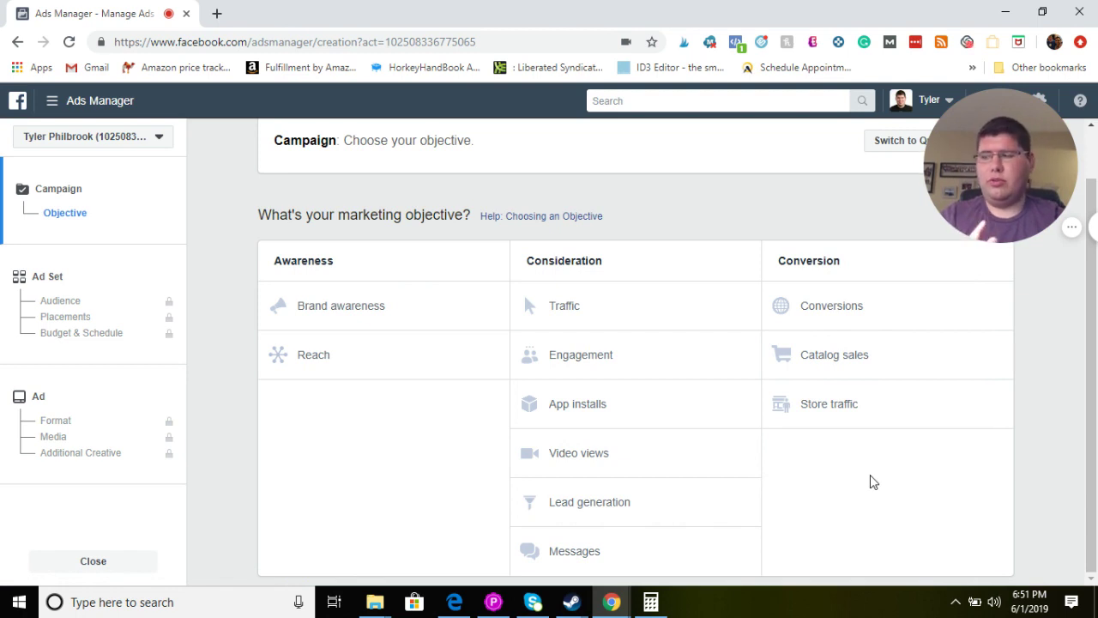
pyautogui.click(649, 313)
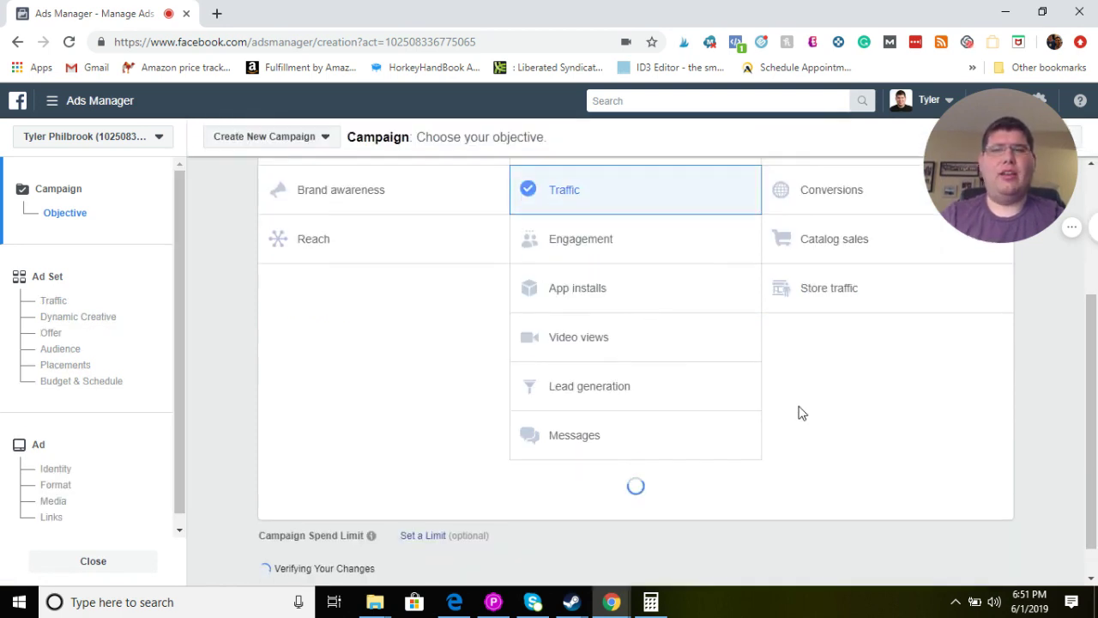
# Step: Name the Traffic campaign "Party Of Three Productions"
pyautogui.scroll(-2, 796, 410)
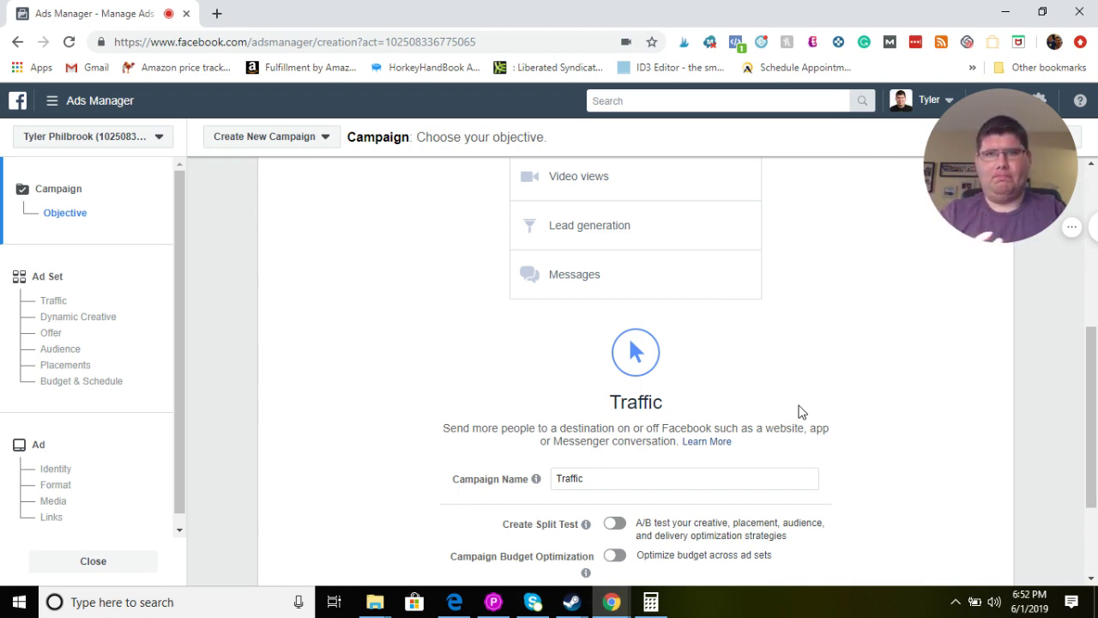
pyautogui.scroll(-3, 799, 411)
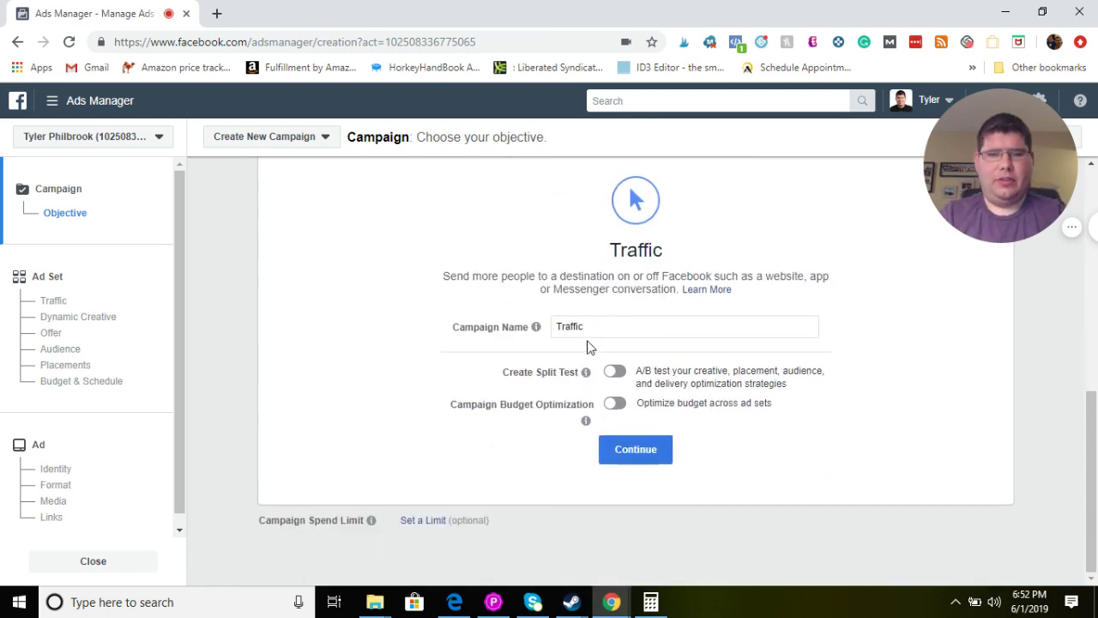
pyautogui.click(609, 329)
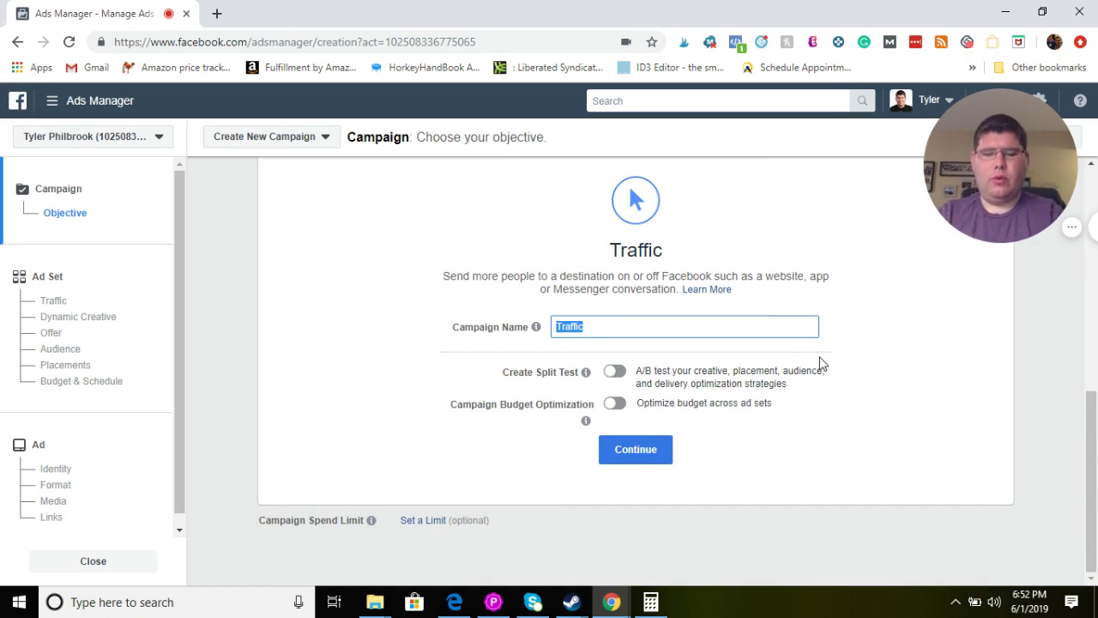
pyautogui.write('Party Of Thr')
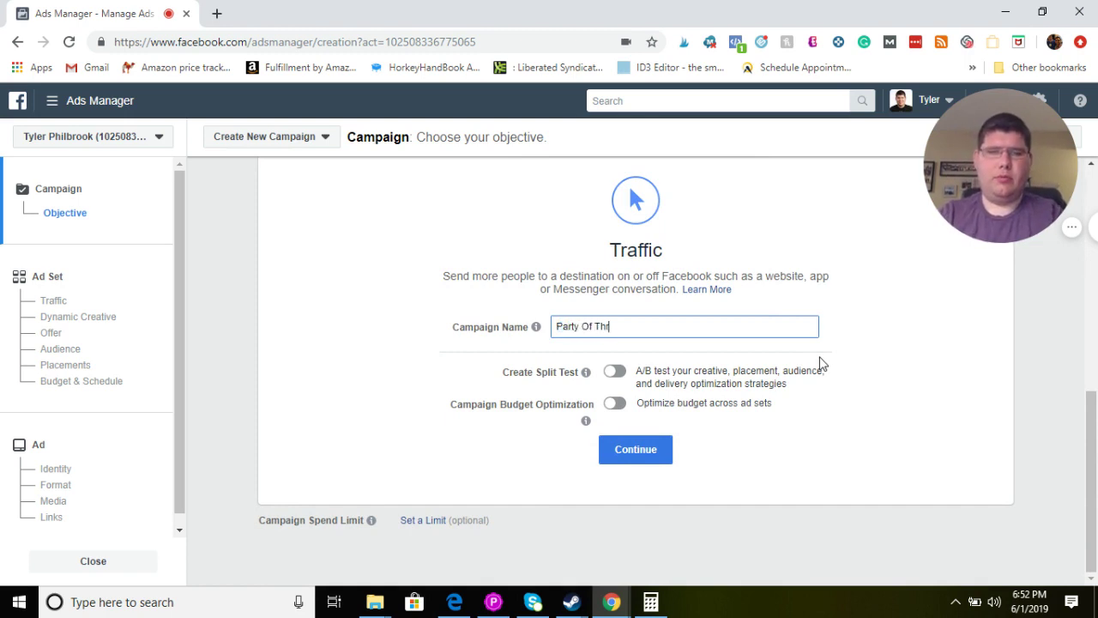
pyautogui.write('ee Productions')
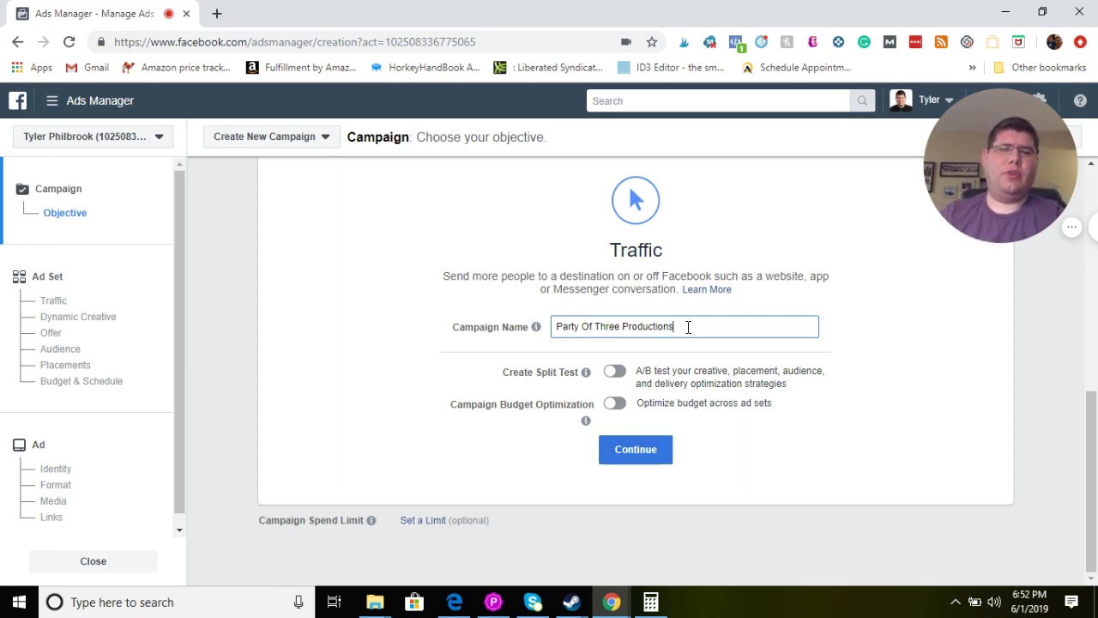
# Step: Try extending the campaign name with "LAL Blogging PDF - P3P"
pyautogui.moveTo(688, 327); pyautogui.dragTo(554, 324)
pyautogui.click(684, 326)
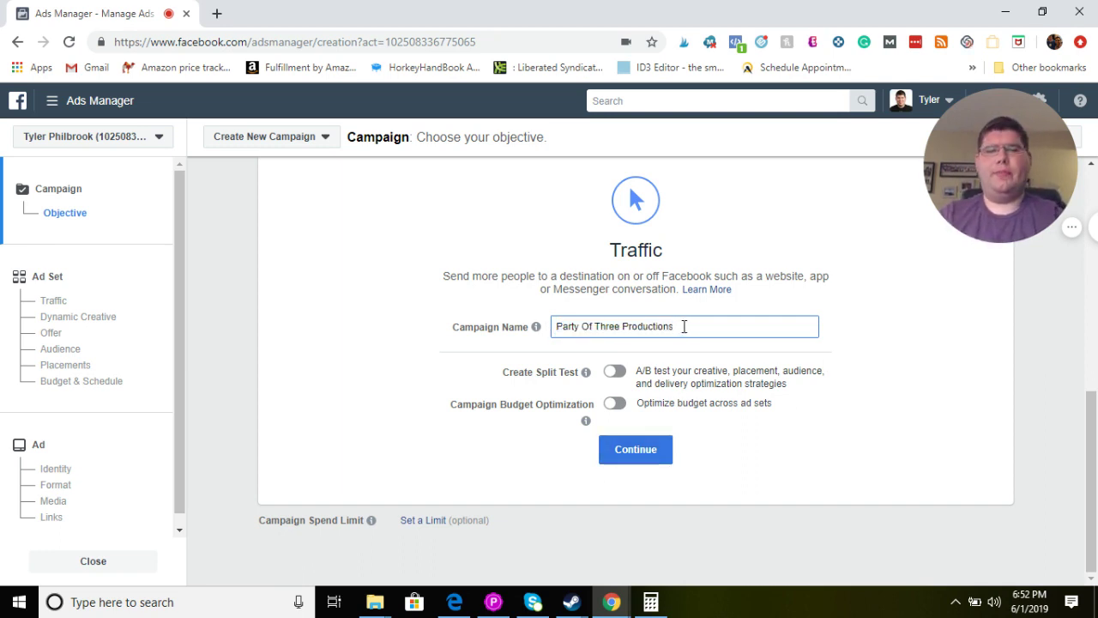
pyautogui.write('LLL')
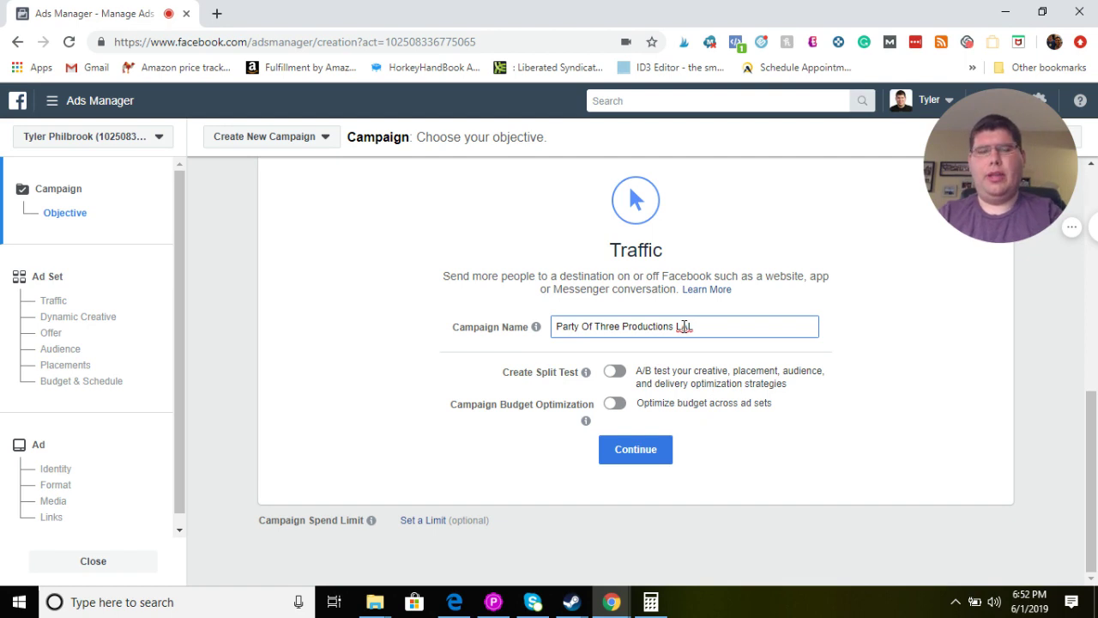
pyautogui.write(' Blogging PDF')
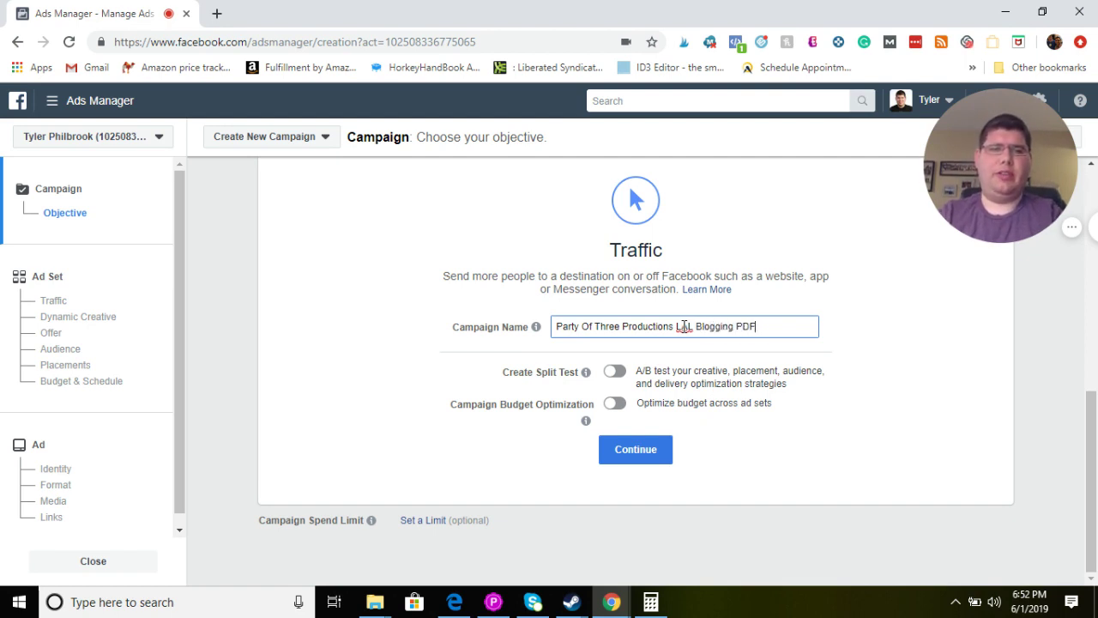
pyautogui.write(' - ')
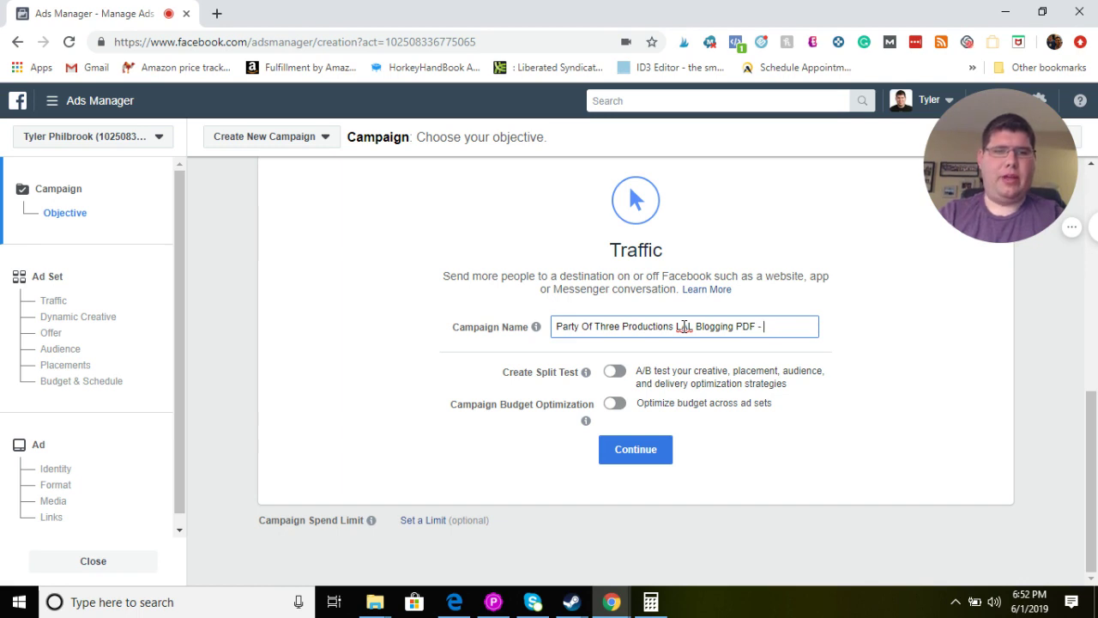
pyautogui.write('P3P')
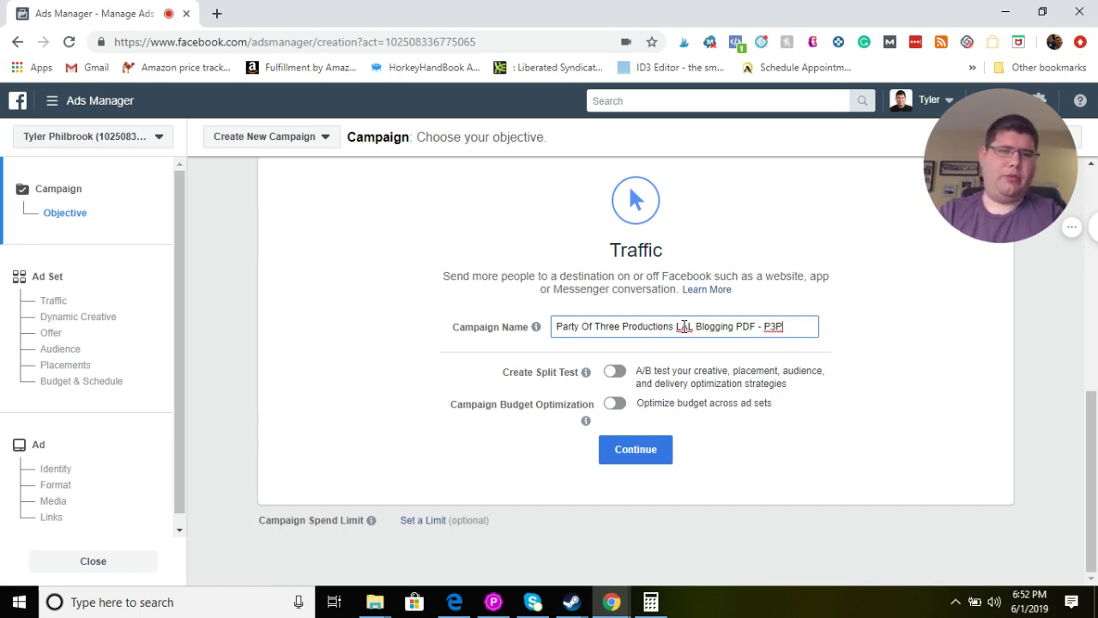
# Step: Remove the added "LAL Blogging PDF - P3P" from the end of the campaign name
pyautogui.press('BackSpace')
pyautogui.press('BackSpace')
pyautogui.press('BackSpace')
pyautogui.press('BackSpace')
pyautogui.press('BackSpace')
pyautogui.press('BackSpace')
pyautogui.press('BackSpace')
pyautogui.press('BackSpace')
pyautogui.press('BackSpace')
pyautogui.press('BackSpace')
pyautogui.press('BackSpace')
pyautogui.press('BackSpace')
pyautogui.press('BackSpace')
pyautogui.press('BackSpace')
pyautogui.press('BackSpace')
pyautogui.press('BackSpace')
pyautogui.press('BackSpace')
pyautogui.press('BackSpace')
pyautogui.press('BackSpace')
pyautogui.press('BackSpace')
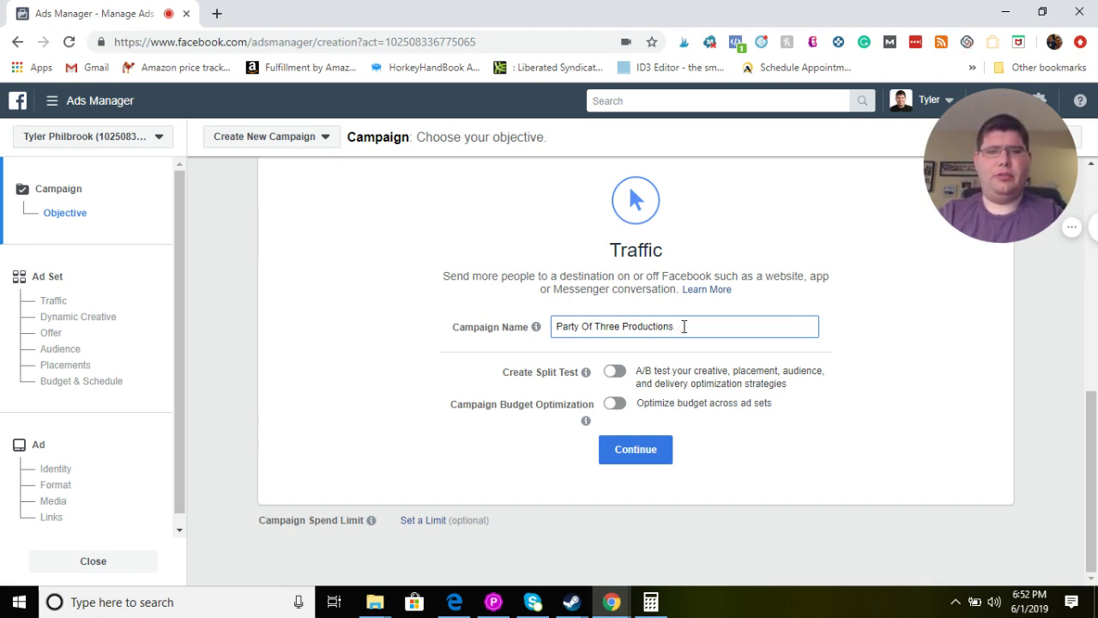
# Step: Continue to the ad set settings and name the ad set "Party Of Three Productions"
pyautogui.click(640, 464)
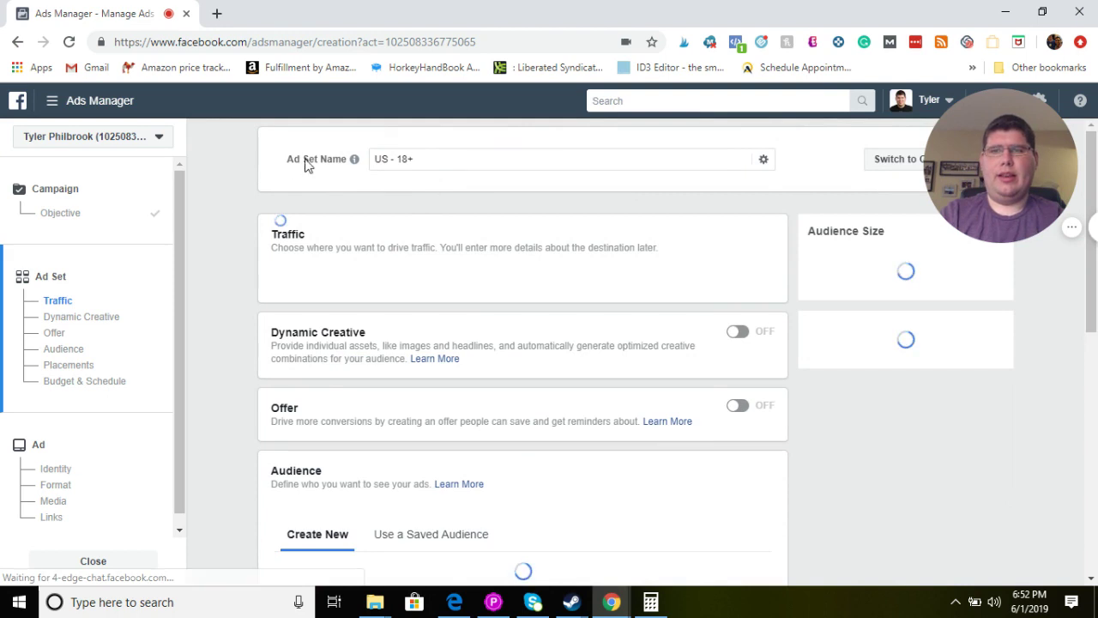
pyautogui.moveTo(415, 159); pyautogui.dragTo(363, 162)
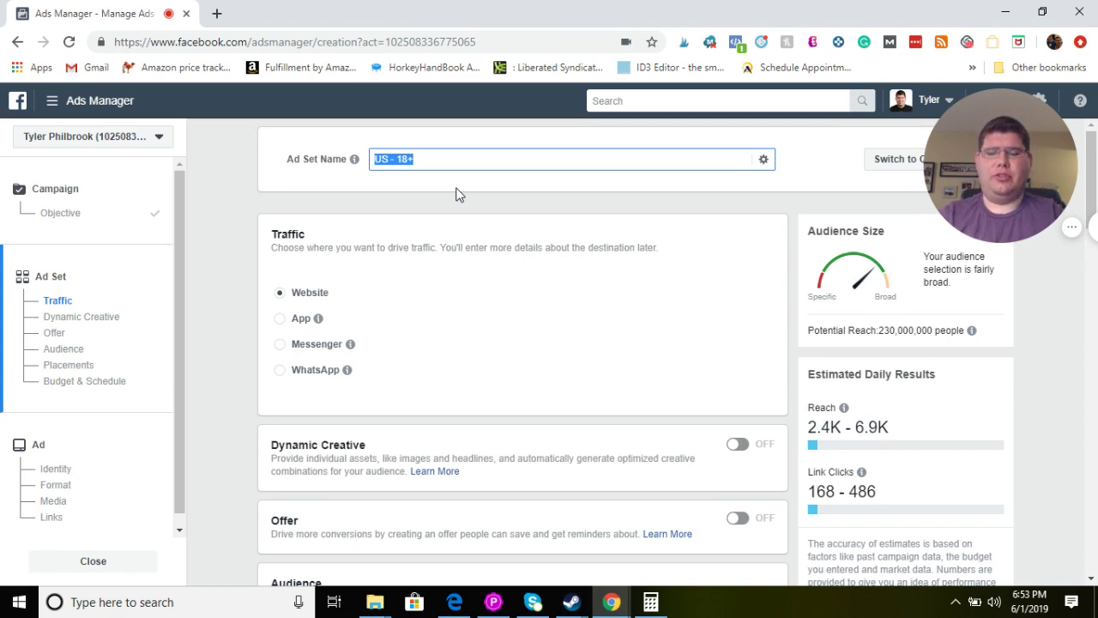
pyautogui.write('Party Of')
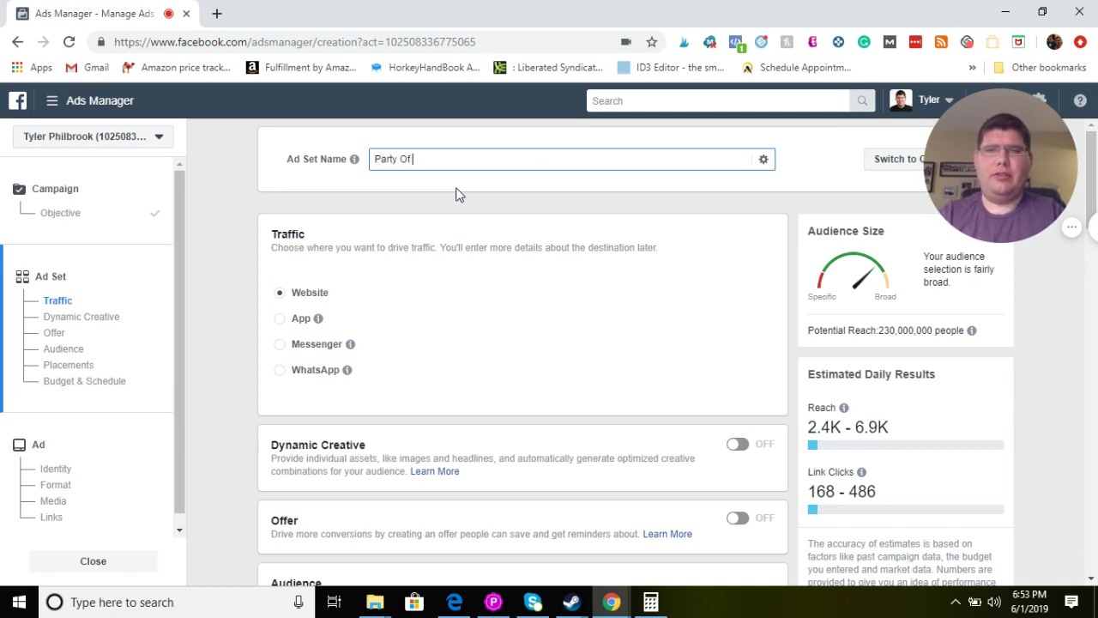
pyautogui.write(' Threee')
pyautogui.press('BackSpace')
pyautogui.write('P')
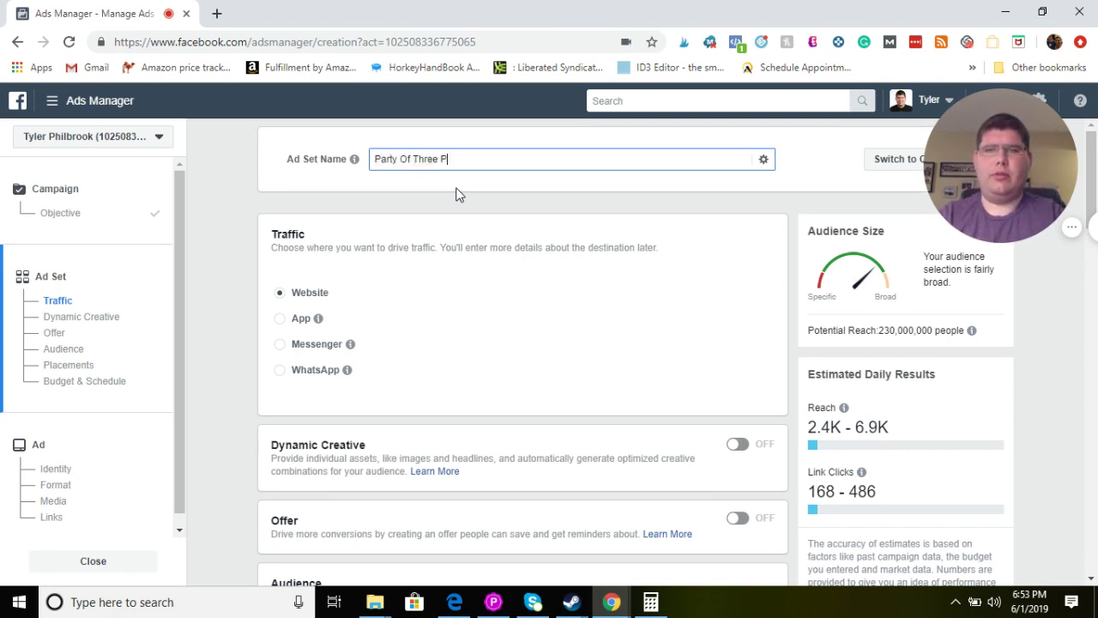
pyautogui.write('roductions')
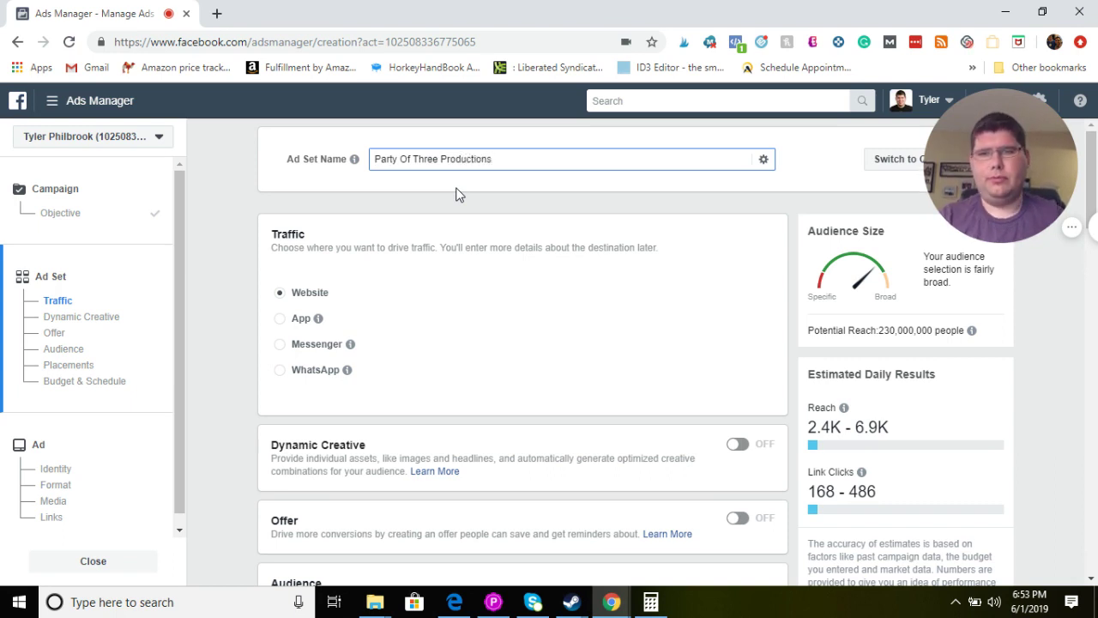
# Step: Add the website custom audience named after the account owner to the ad set's audience
pyautogui.scroll(-4, 455, 195)
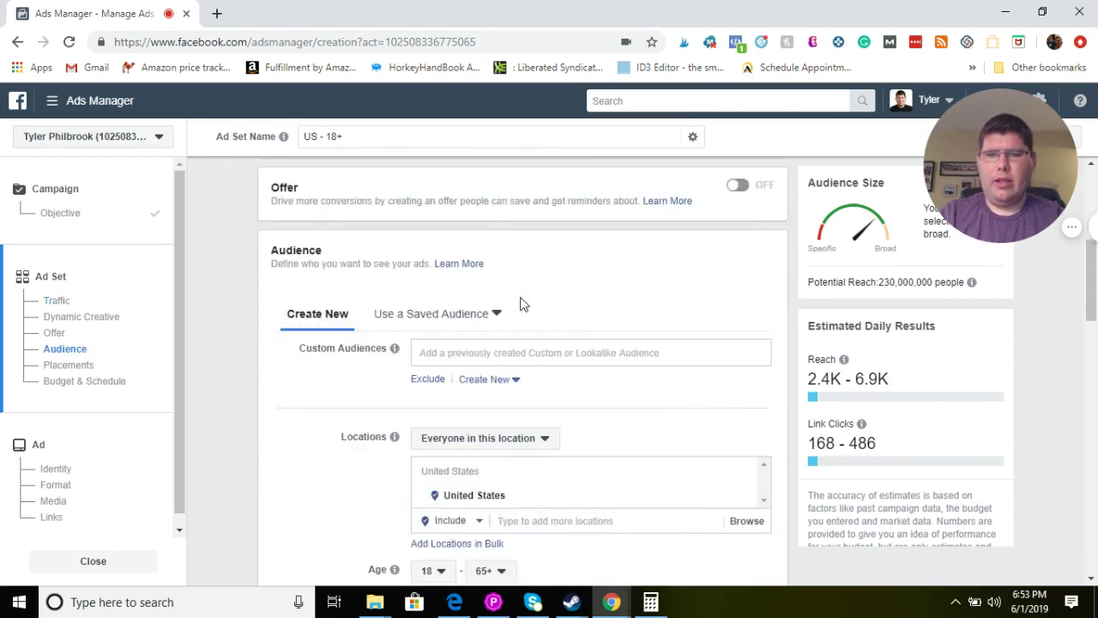
pyautogui.scroll(6, 352, 290)
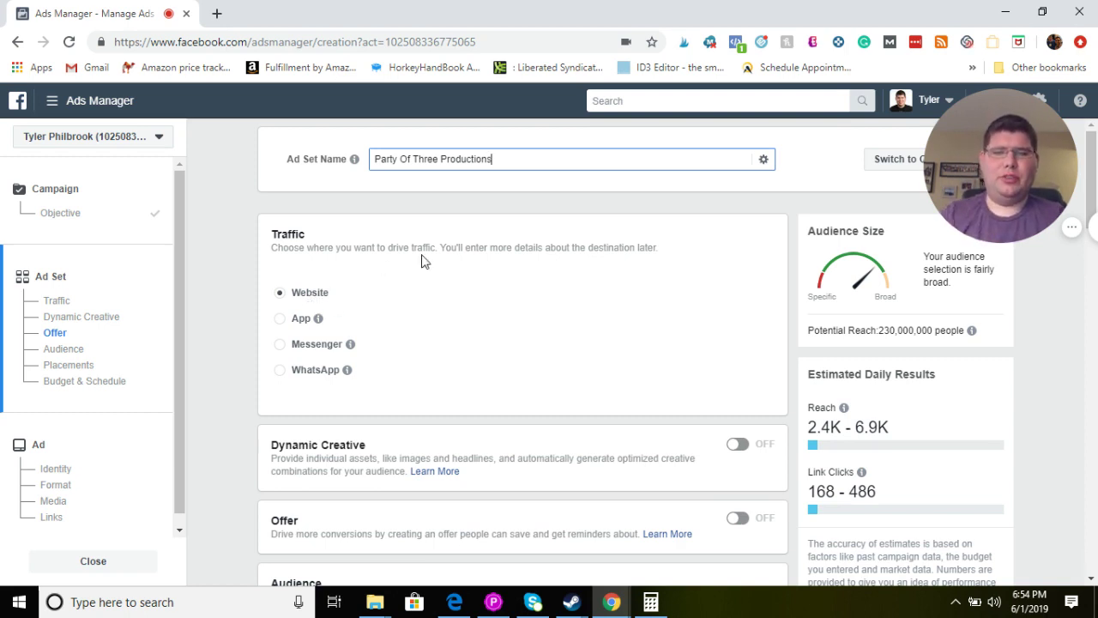
pyautogui.scroll(-1, 424, 260)
pyautogui.scroll(-1, 355, 351)
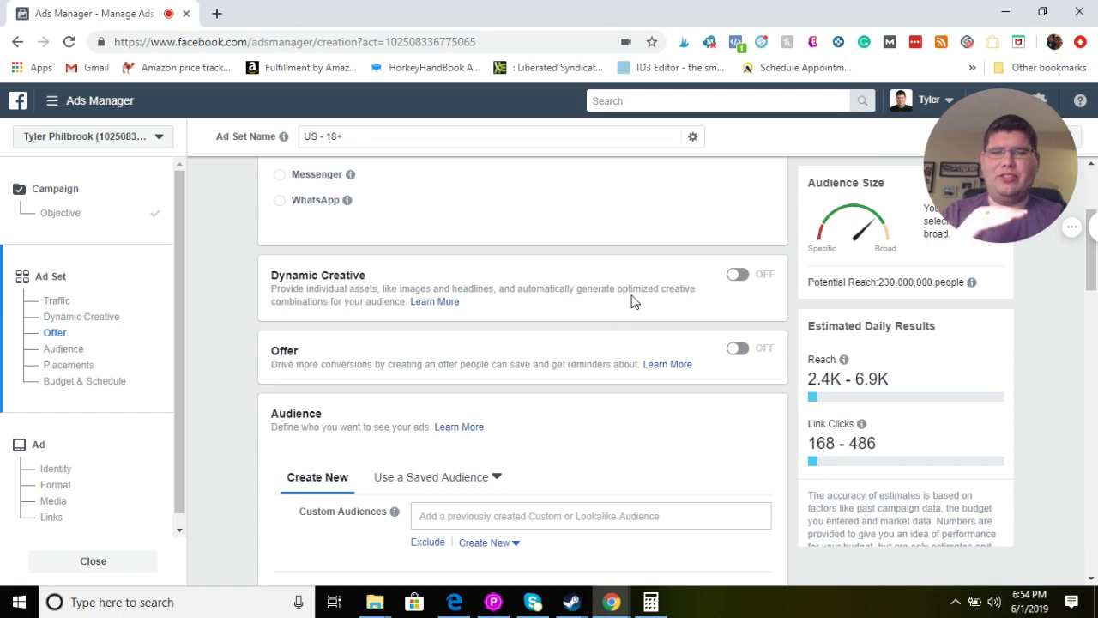
pyautogui.scroll(-3, 632, 296)
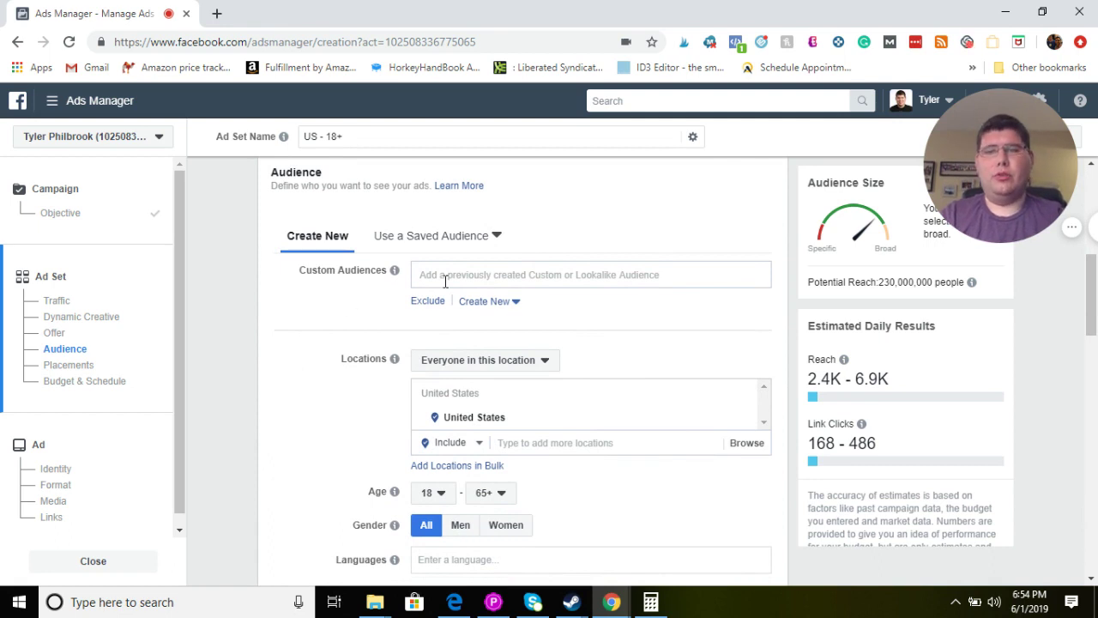
pyautogui.click(482, 275)
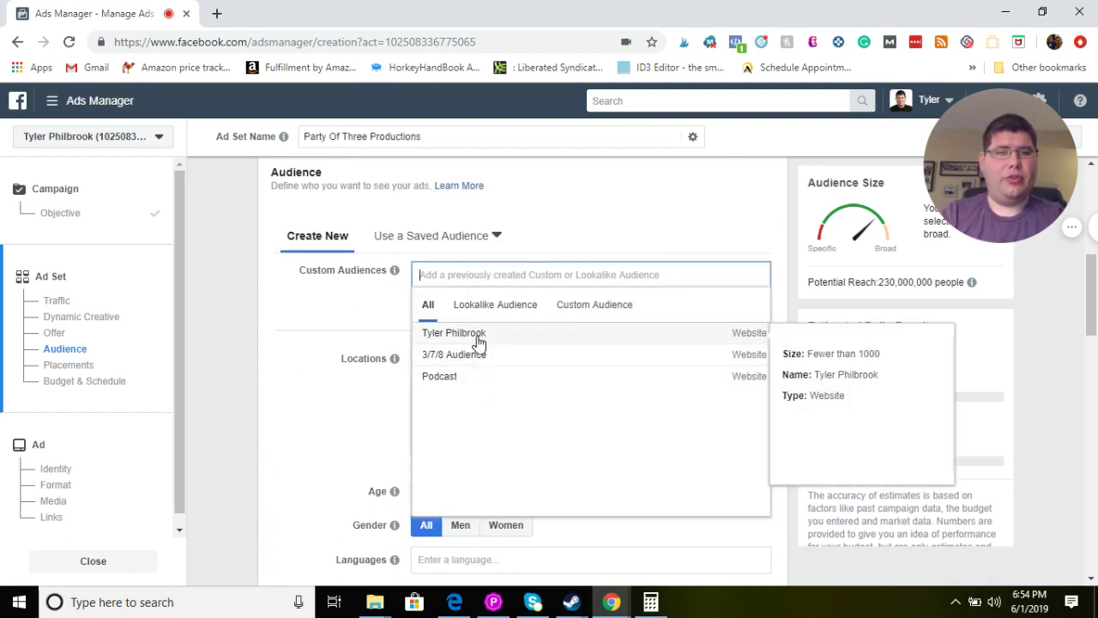
pyautogui.click(478, 340)
pyautogui.click(367, 333)
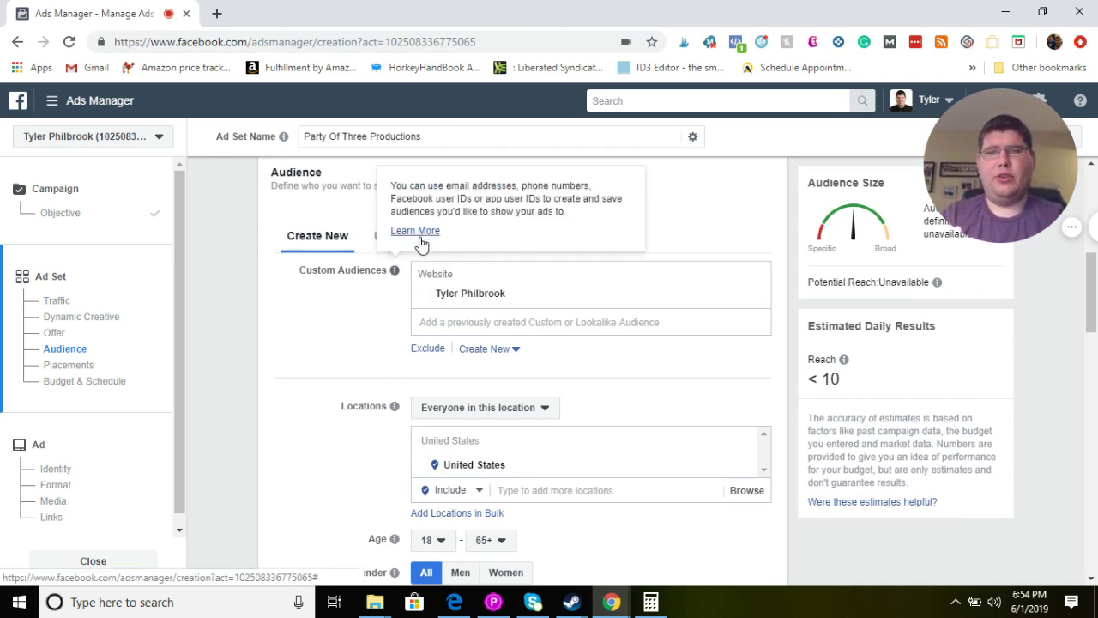
# Step: Examine the saved target audience and the location, age, gender, language and detailed targeting options of the ad set
pyautogui.click(392, 245)
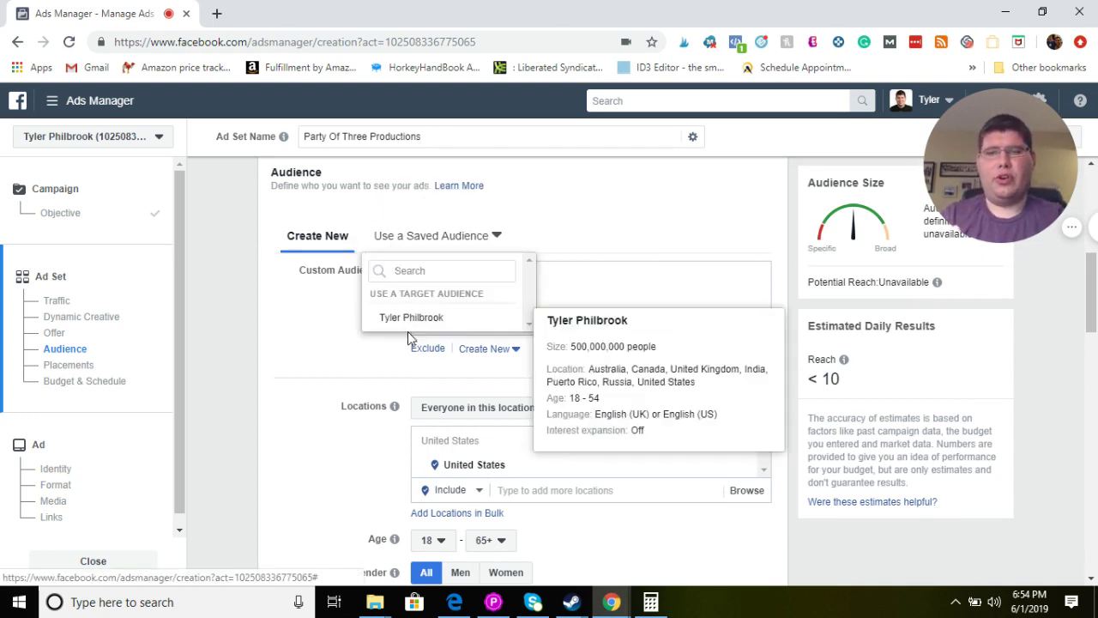
pyautogui.click(358, 353)
pyautogui.scroll(-1, 365, 330)
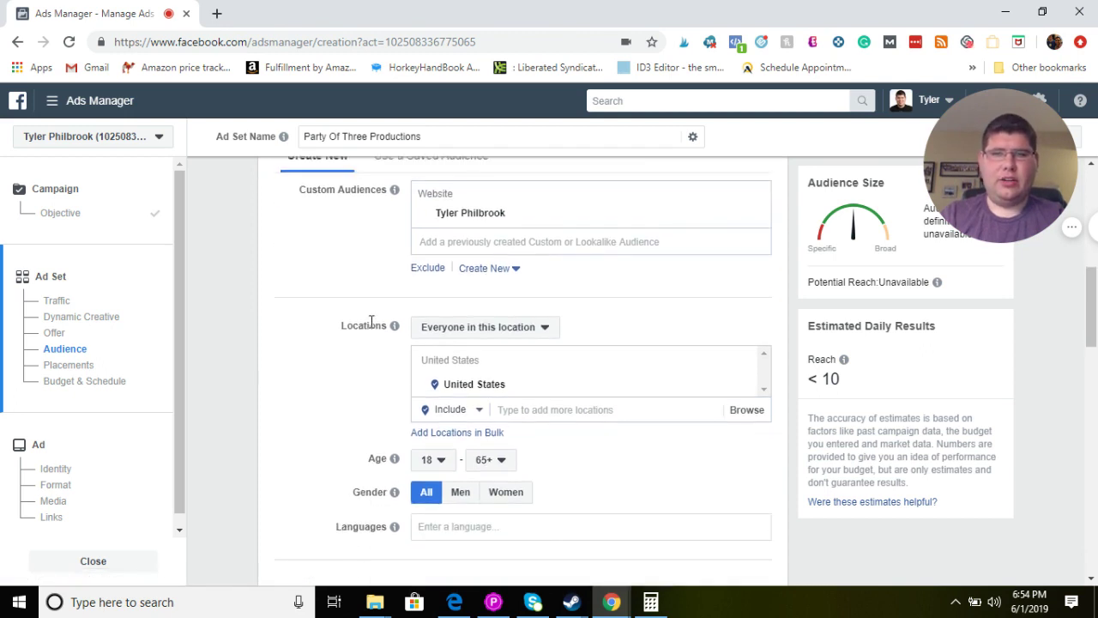
pyautogui.scroll(1, 377, 317)
pyautogui.moveTo(399, 263)
pyautogui.scroll(-2, 345, 352)
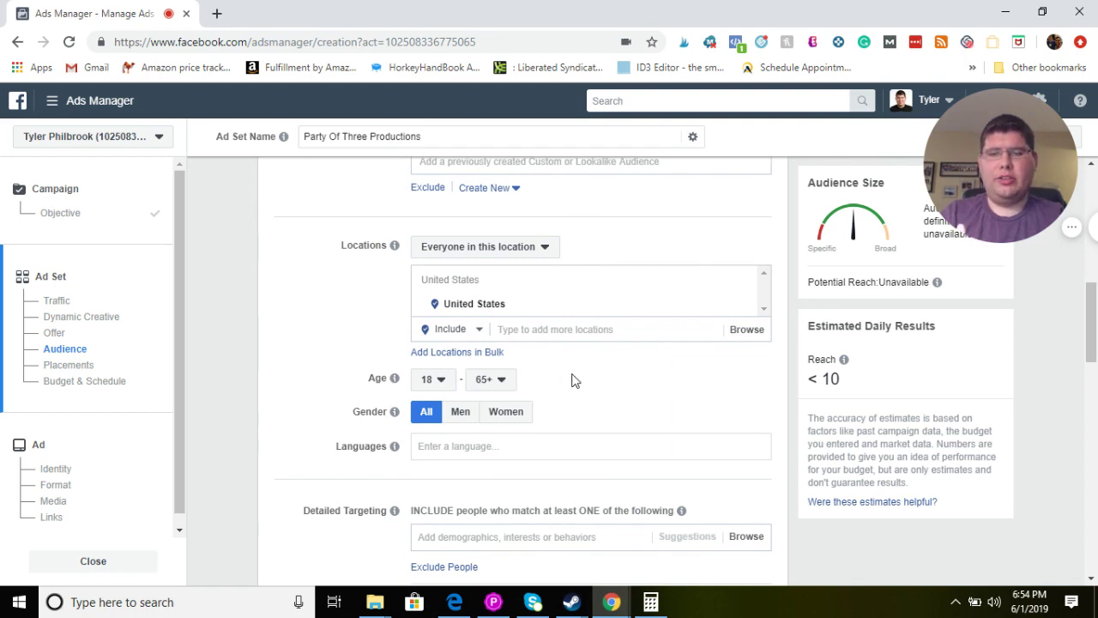
pyautogui.scroll(-2, 574, 380)
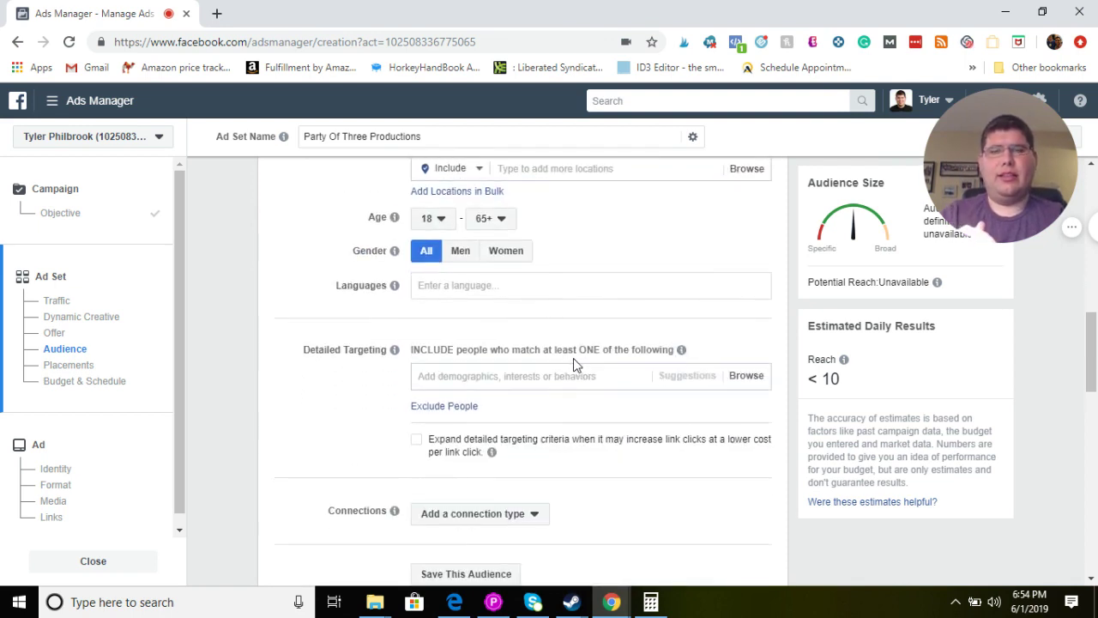
# Step: Remove the website custom audience from the ad set's audience
pyautogui.click(527, 376)
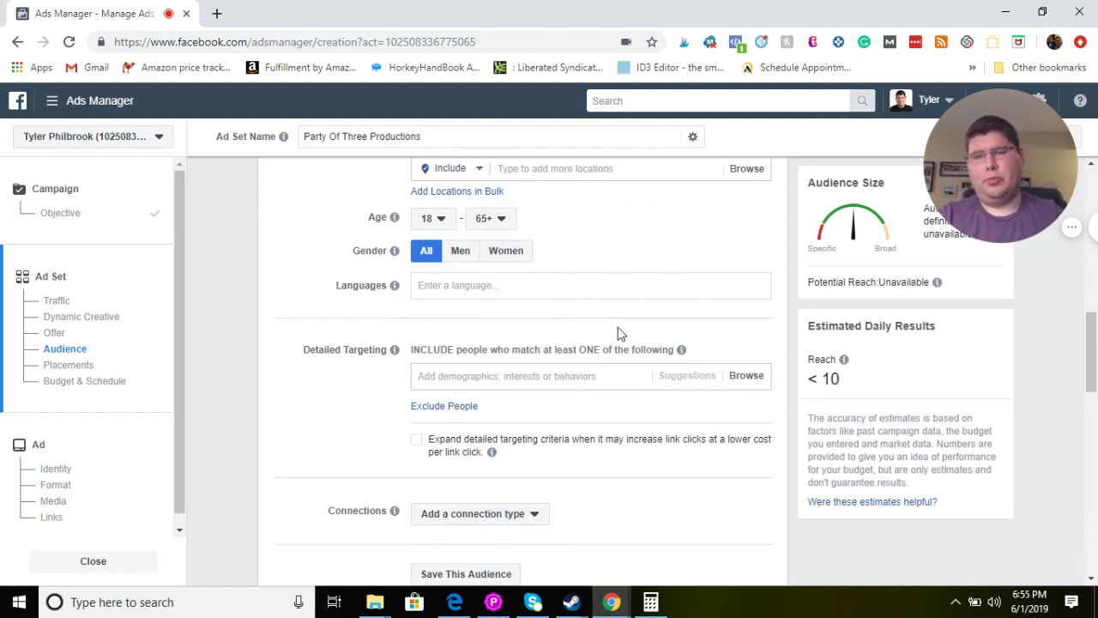
pyautogui.scroll(3, 600, 317)
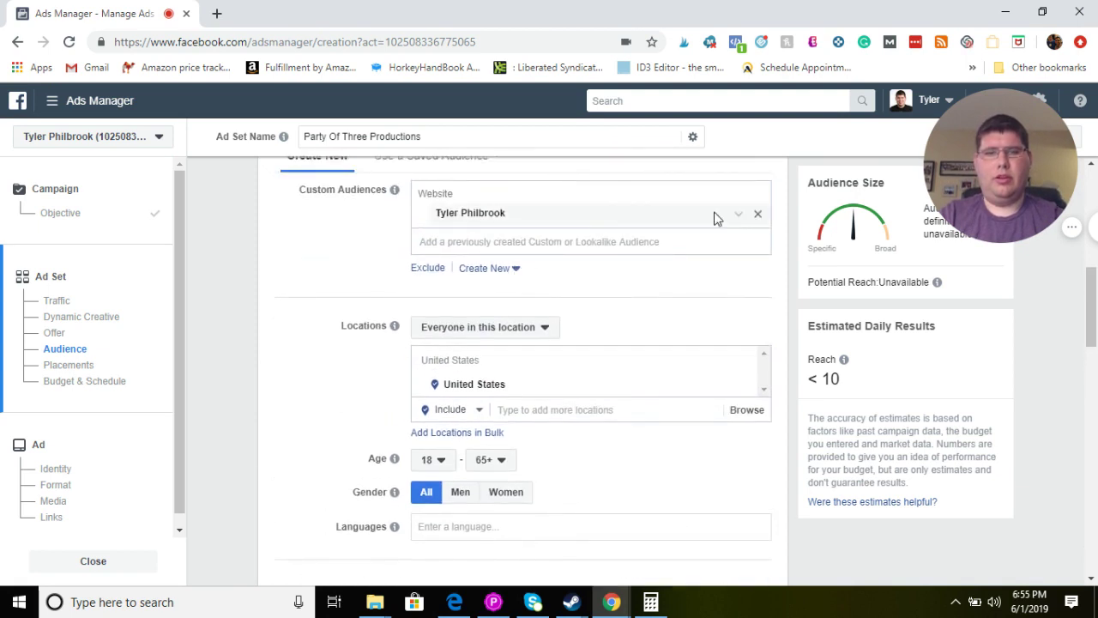
pyautogui.click(759, 215)
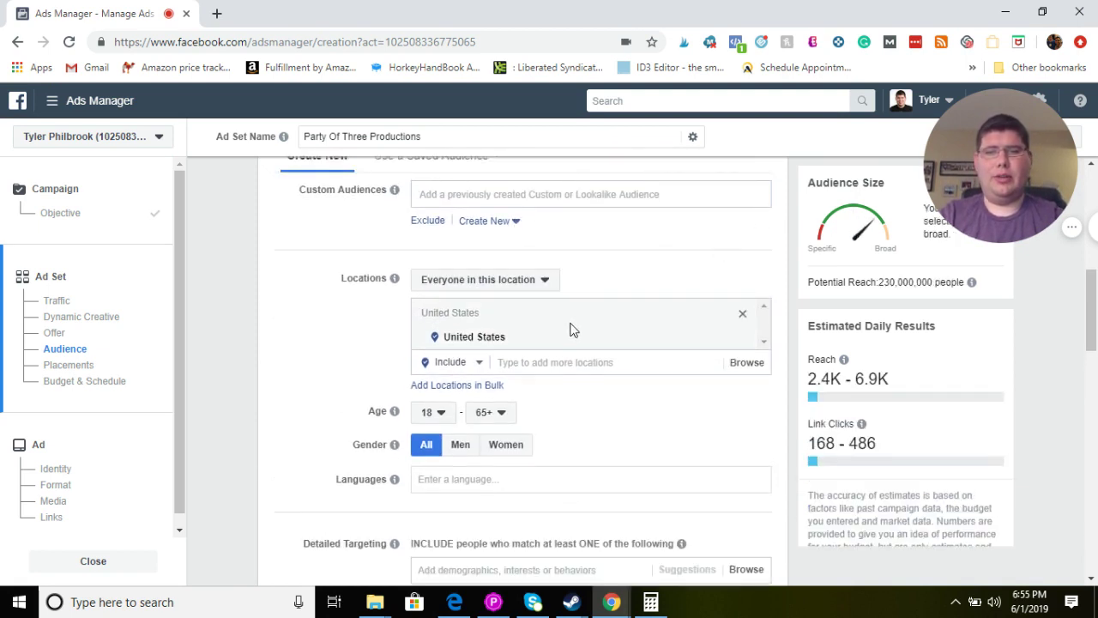
# Step: Change the audience location from the whole country to the city of Tampa, Florida
pyautogui.click(542, 362)
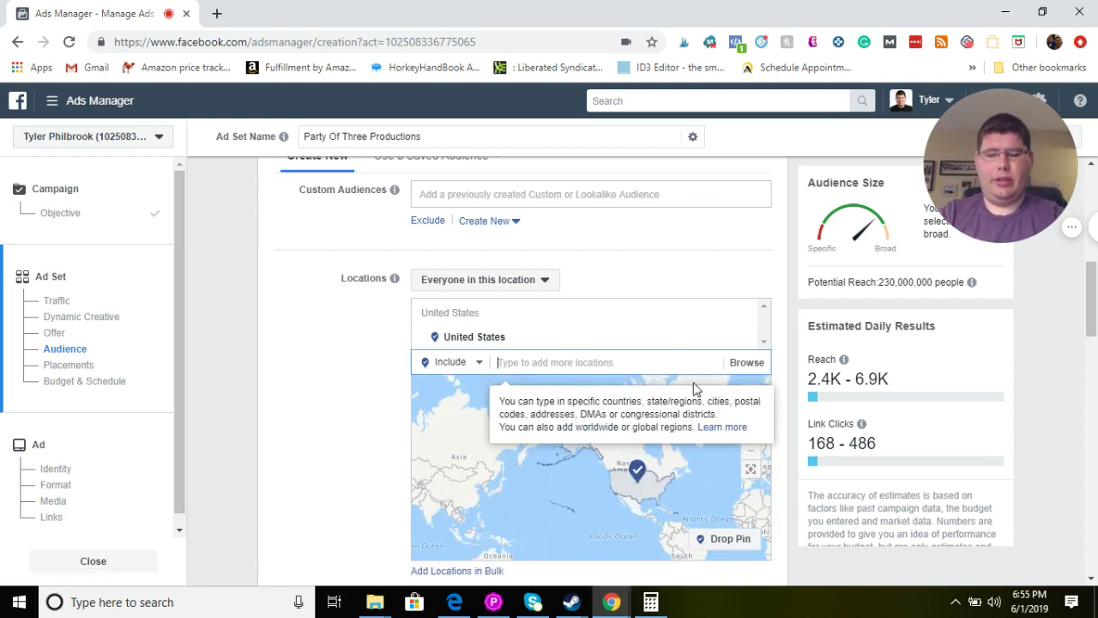
pyautogui.write('Ta')
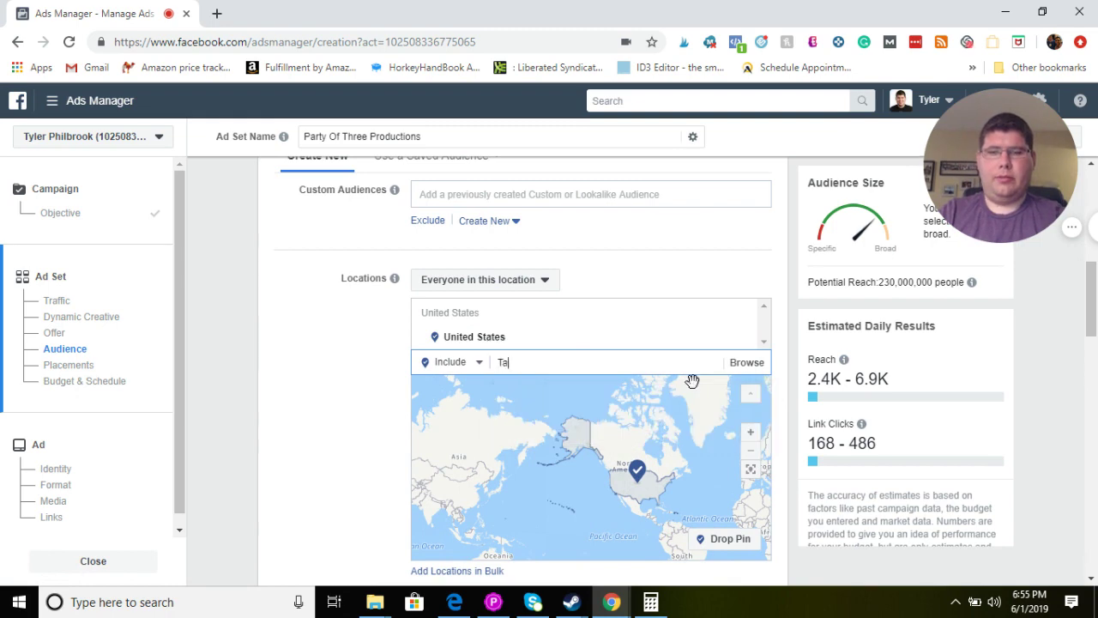
pyautogui.write('mpa flo')
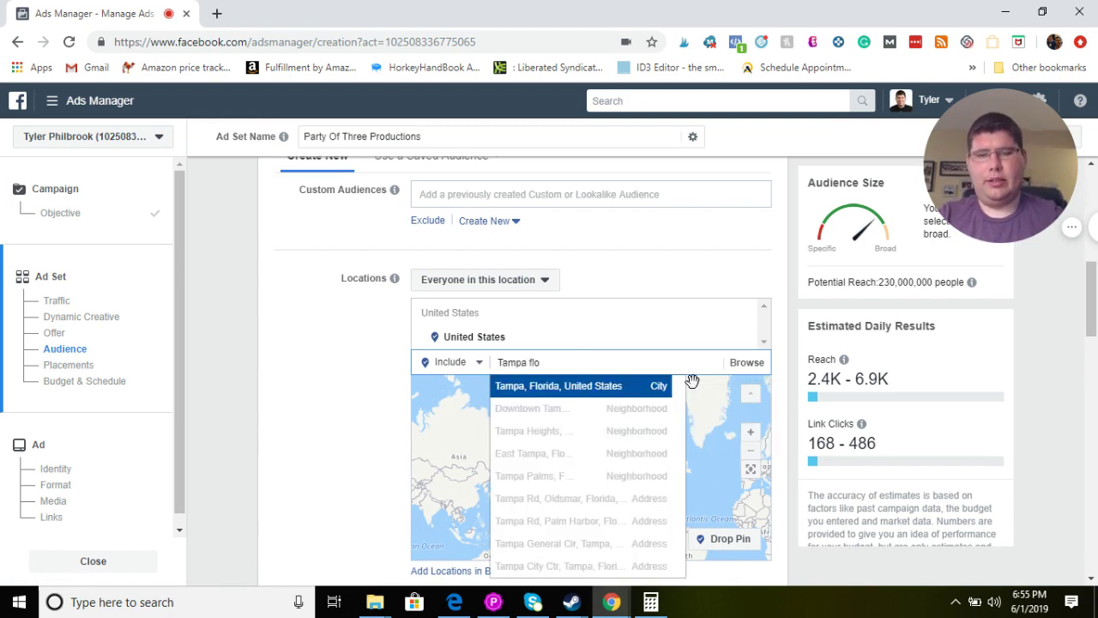
pyautogui.click(574, 386)
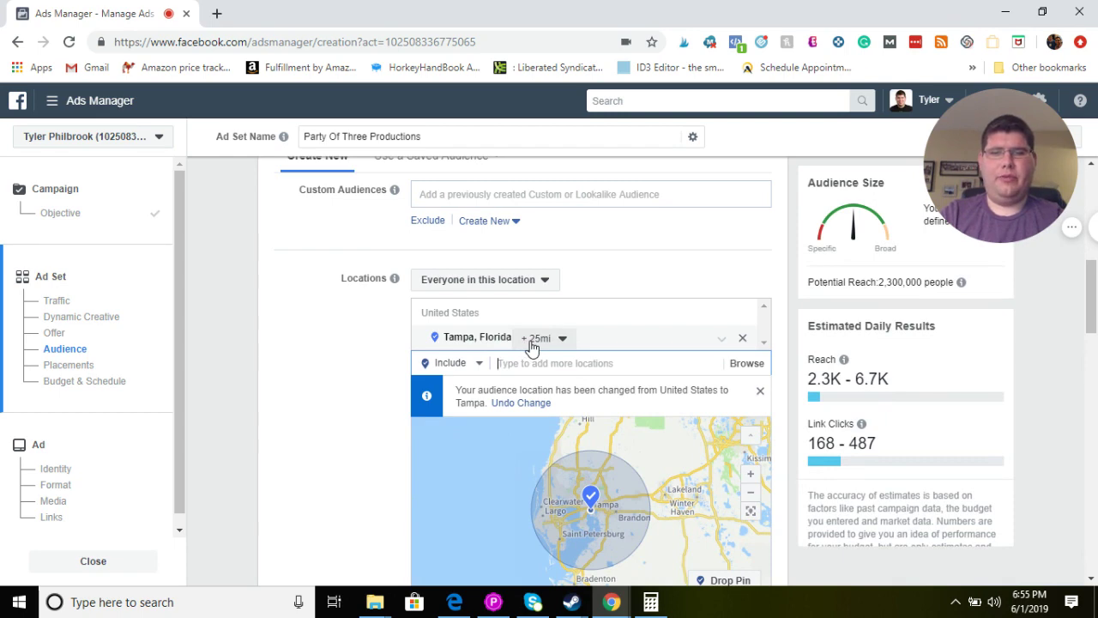
# Step: Set the radius around Tampa to 10 mi and check the audience's potential reach
pyautogui.scroll(-2, 346, 385)
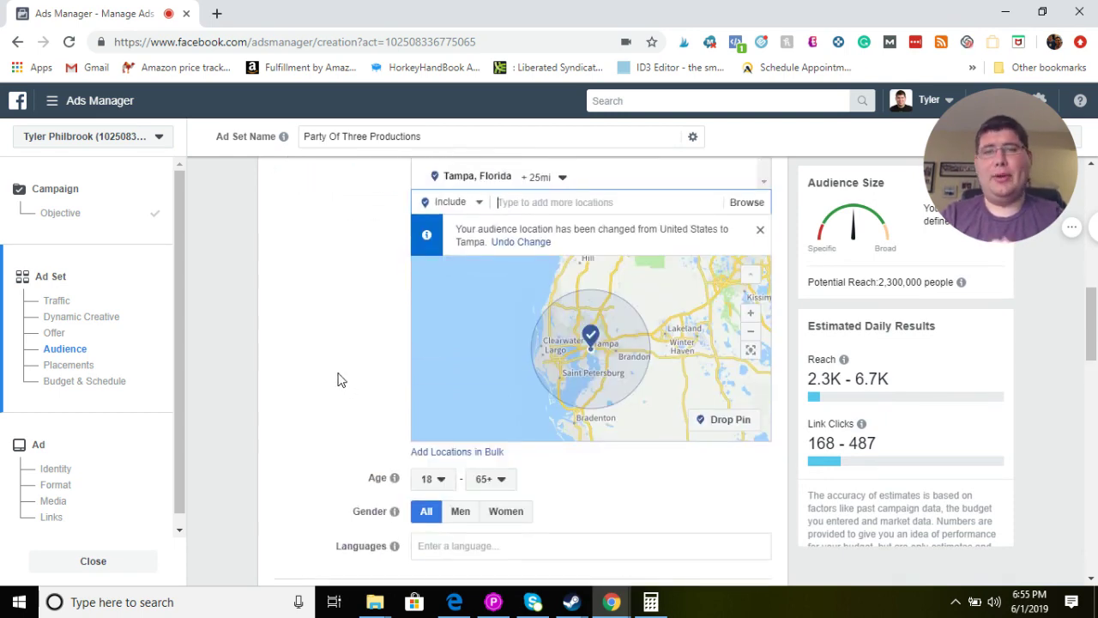
pyautogui.click(554, 184)
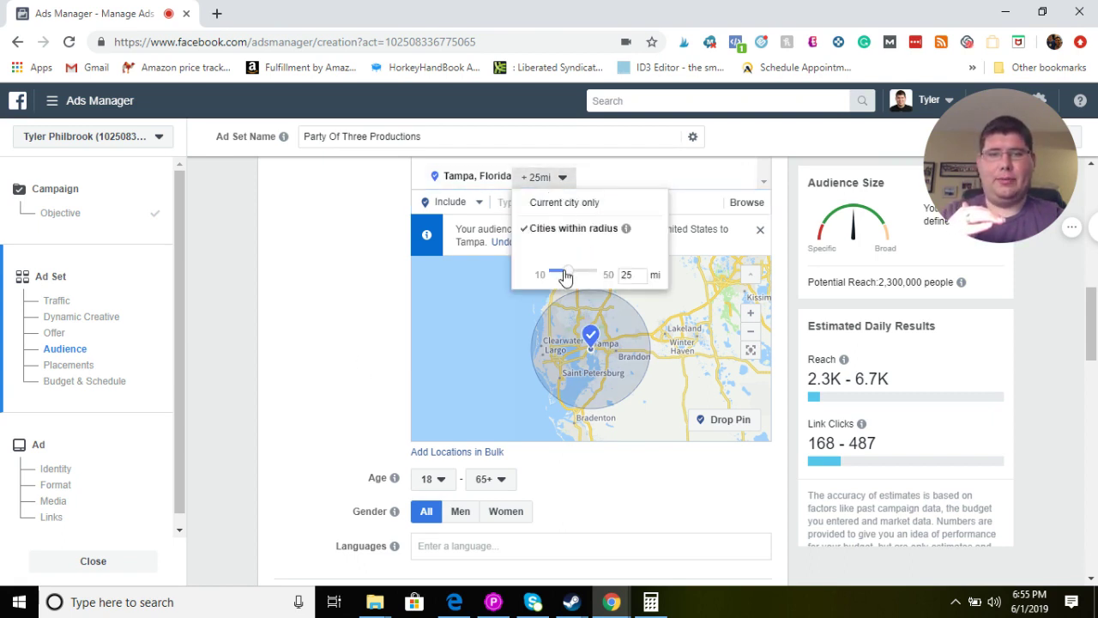
pyautogui.doubleClick(626, 274)
pyautogui.write('10')
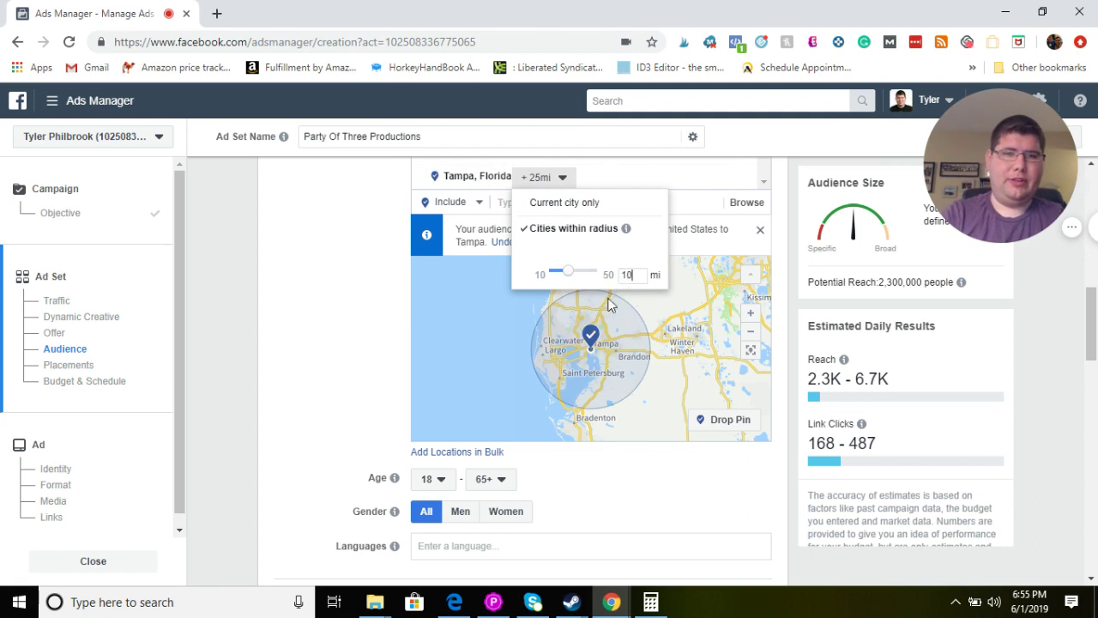
pyautogui.press('Tab')
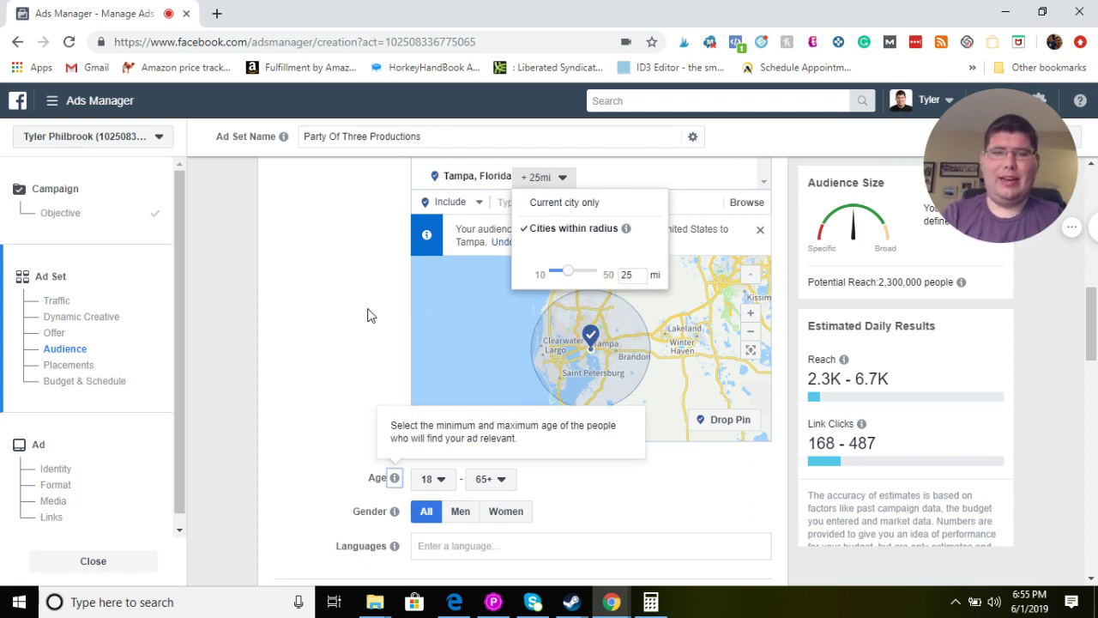
pyautogui.doubleClick(641, 277)
pyautogui.write('10')
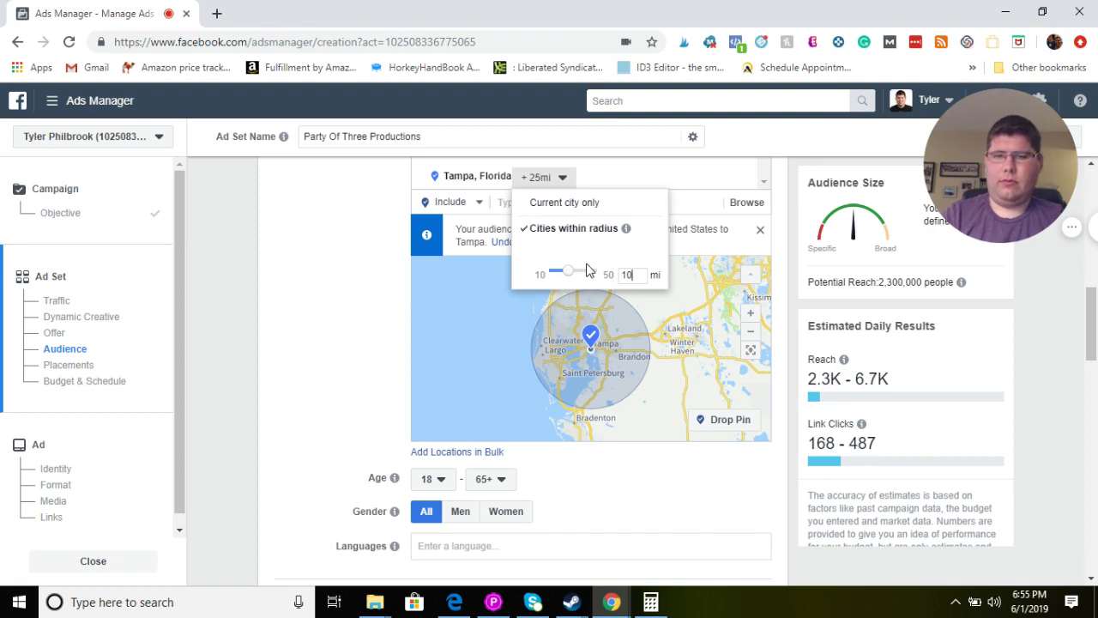
pyautogui.press('Tab')
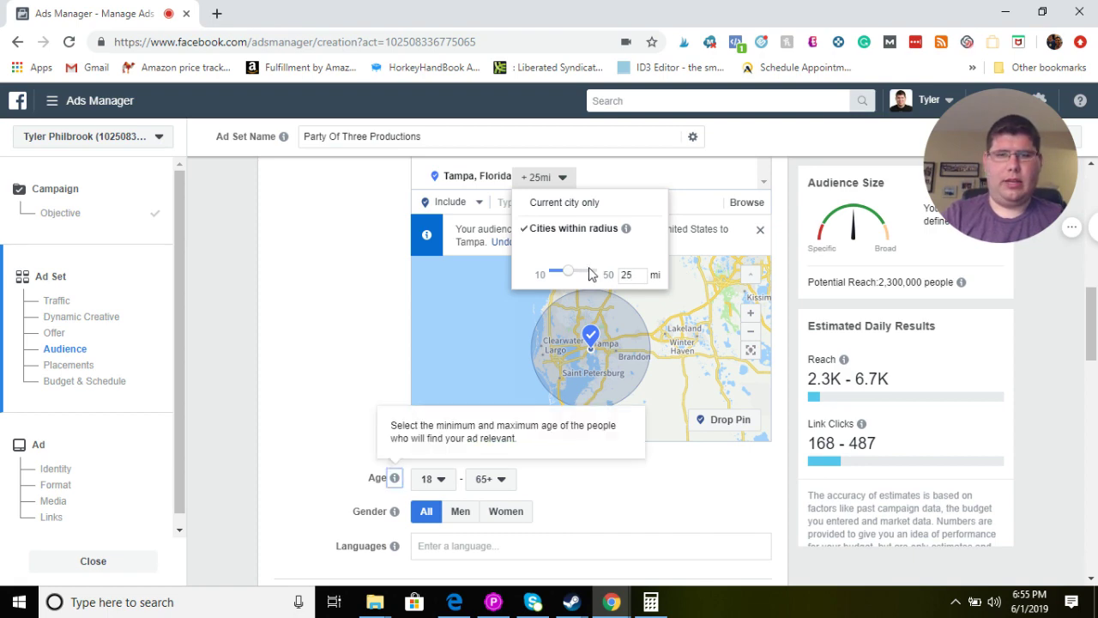
pyautogui.moveTo(561, 274); pyautogui.dragTo(550, 273)
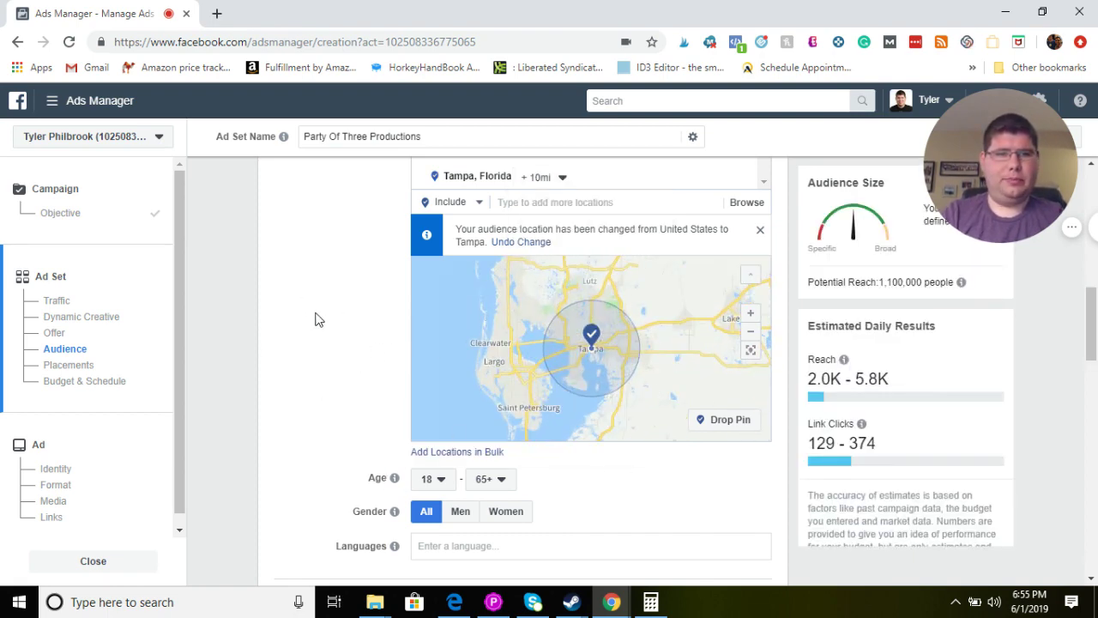
pyautogui.moveTo(881, 281); pyautogui.dragTo(916, 288)
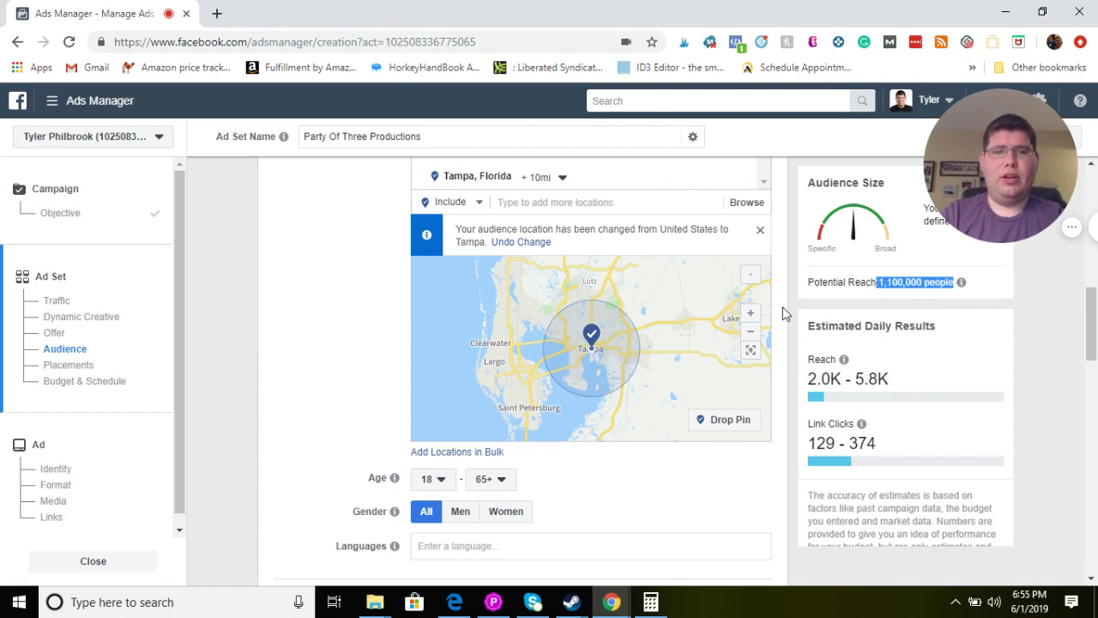
pyautogui.click(345, 329)
# Step: Exclude people with the interest "Udi's Gluten Free" in the detailed targeting
pyautogui.scroll(-2, 427, 375)
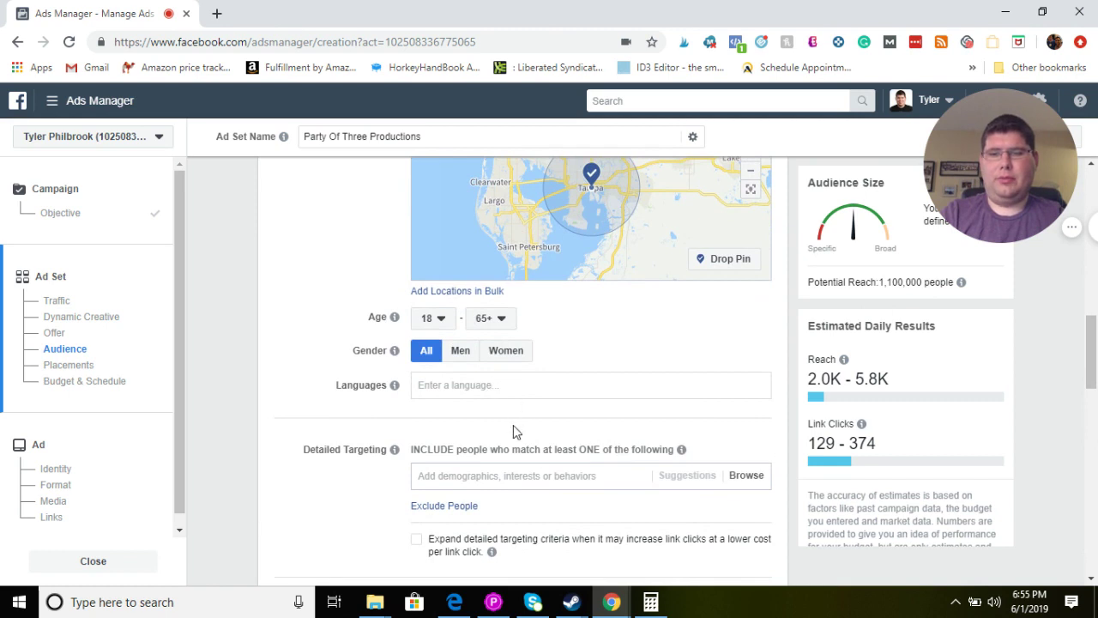
pyautogui.scroll(-1, 512, 424)
pyautogui.click(502, 397)
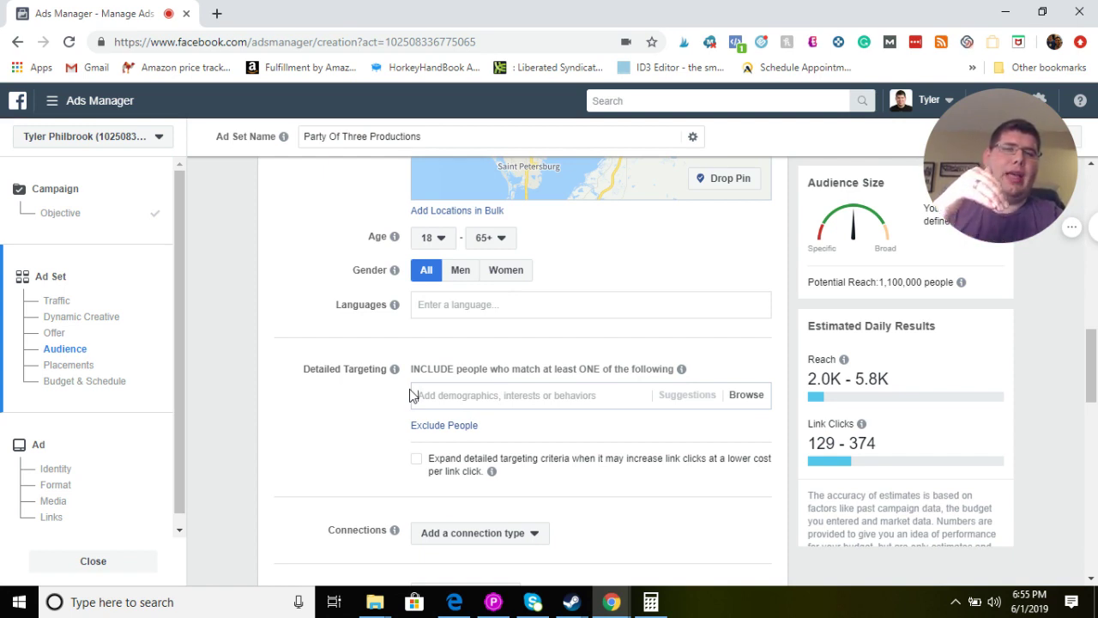
pyautogui.click(447, 426)
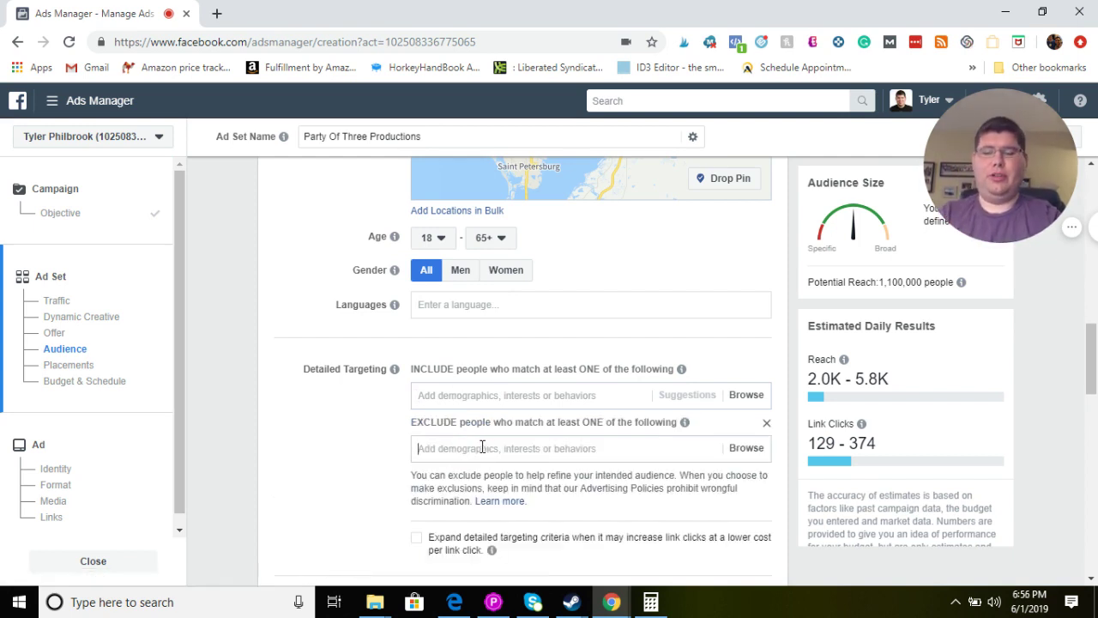
pyautogui.write('gluton')
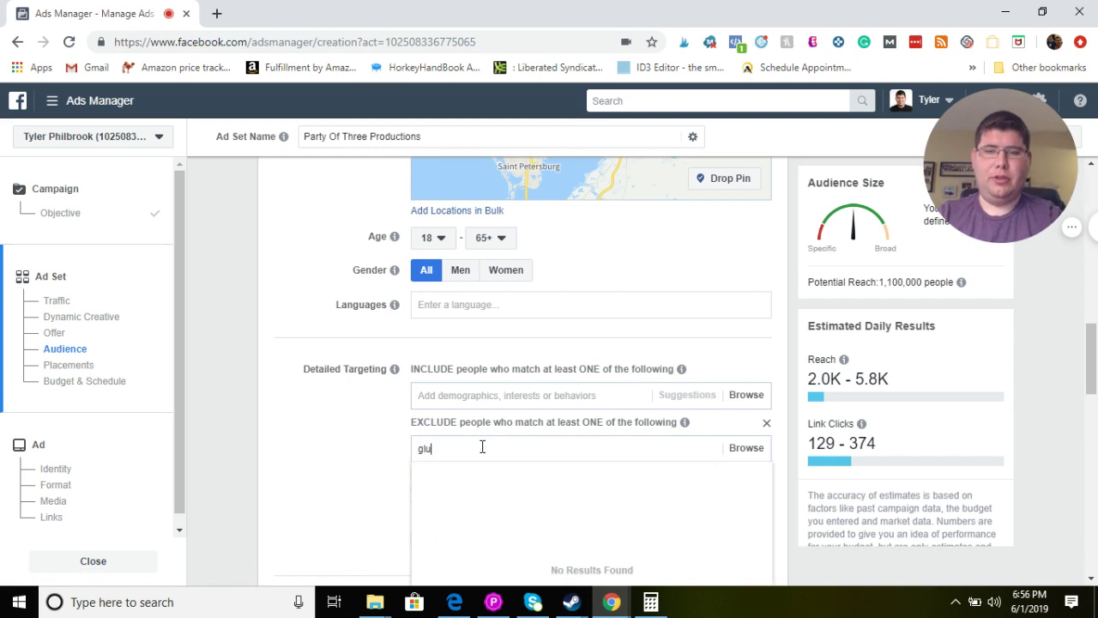
pyautogui.press('BackSpace')
pyautogui.press('BackSpace')
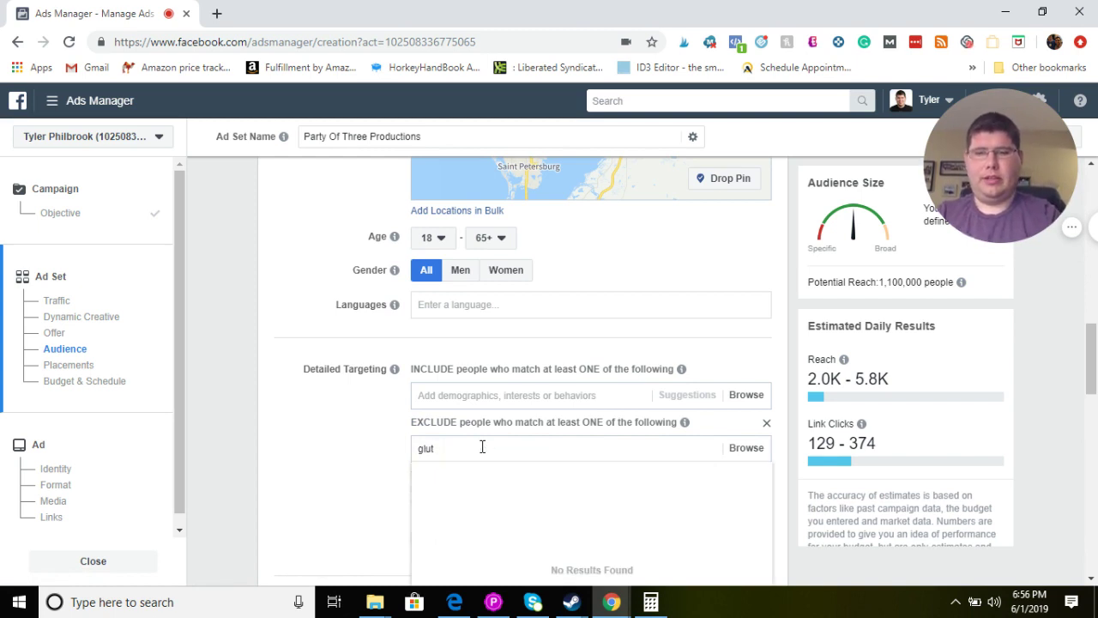
pyautogui.write('en')
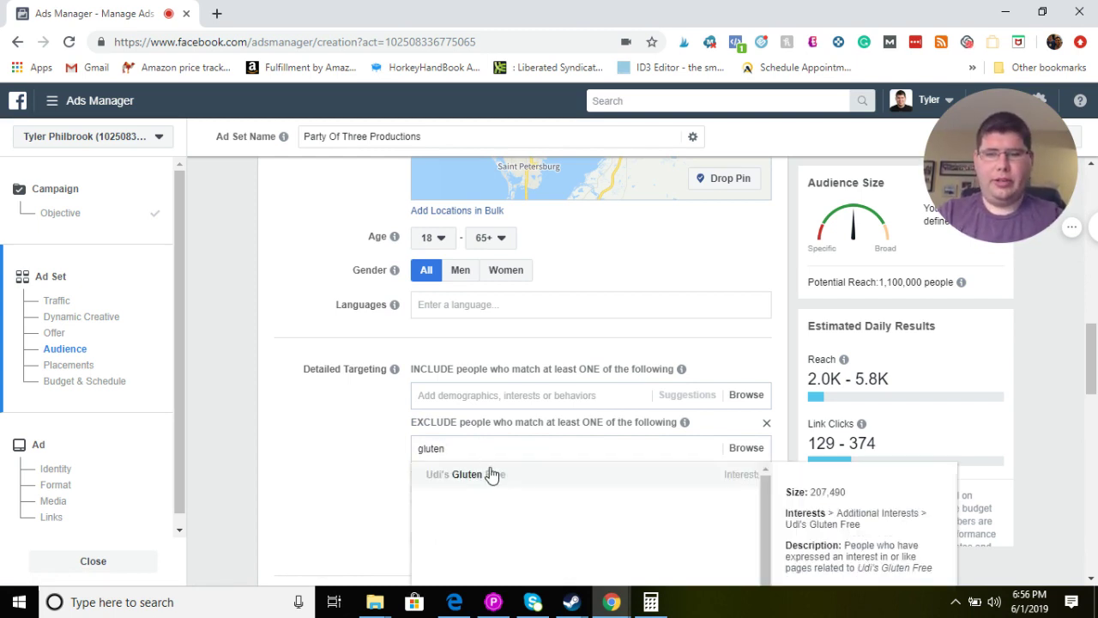
pyautogui.click(489, 482)
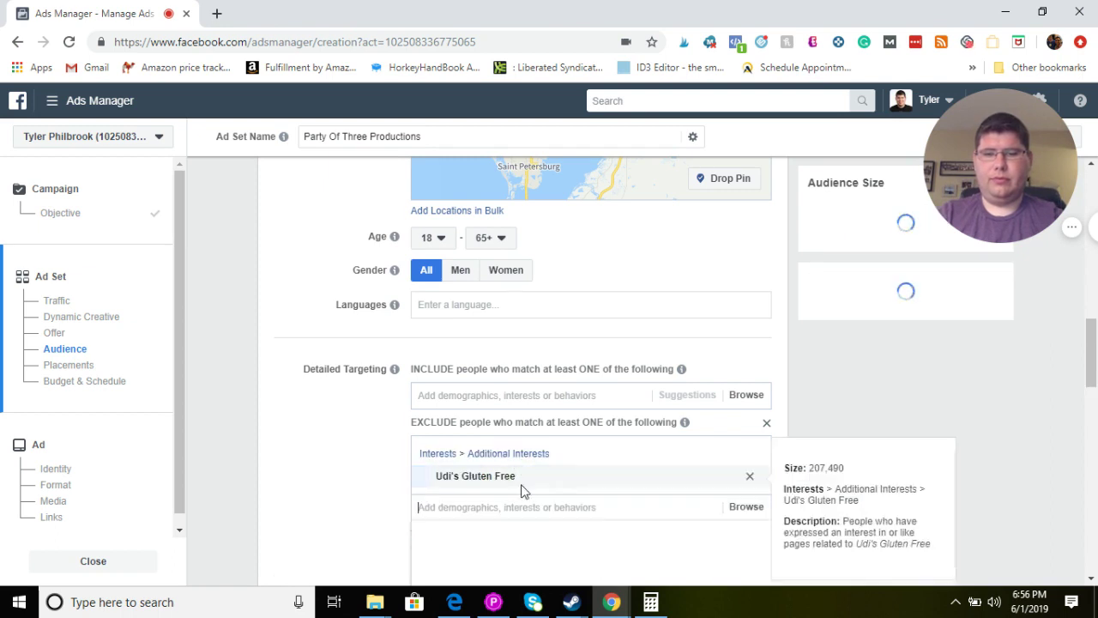
# Step: Search the exclusion criteria for further "gluten" interests and clear the search text
pyautogui.write('glut')
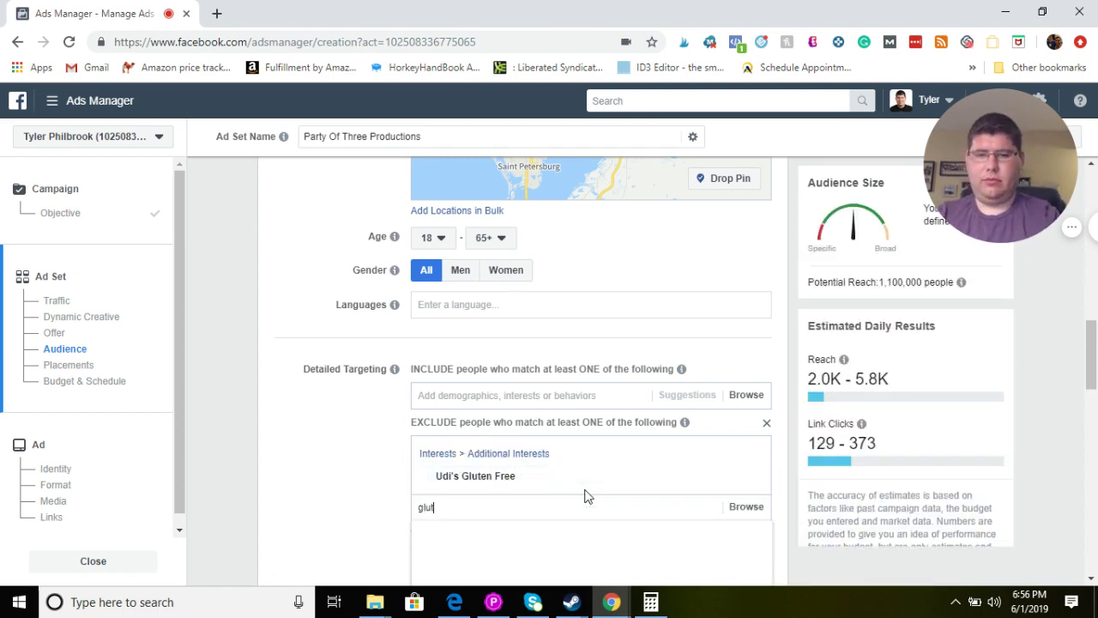
pyautogui.scroll(-1, 592, 498)
pyautogui.write('e')
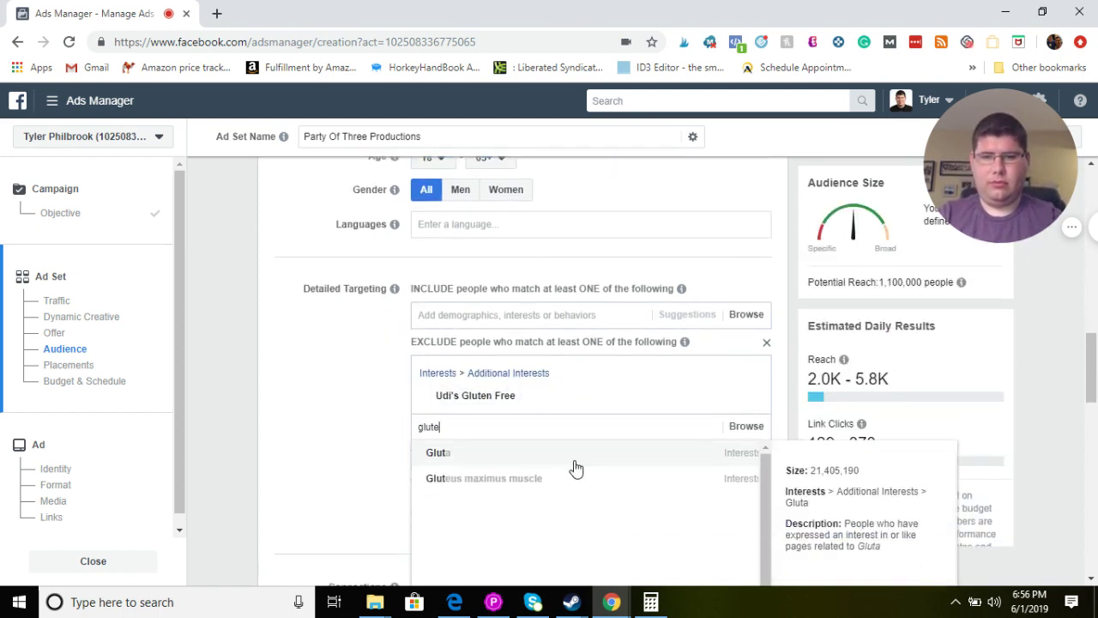
pyautogui.write('n')
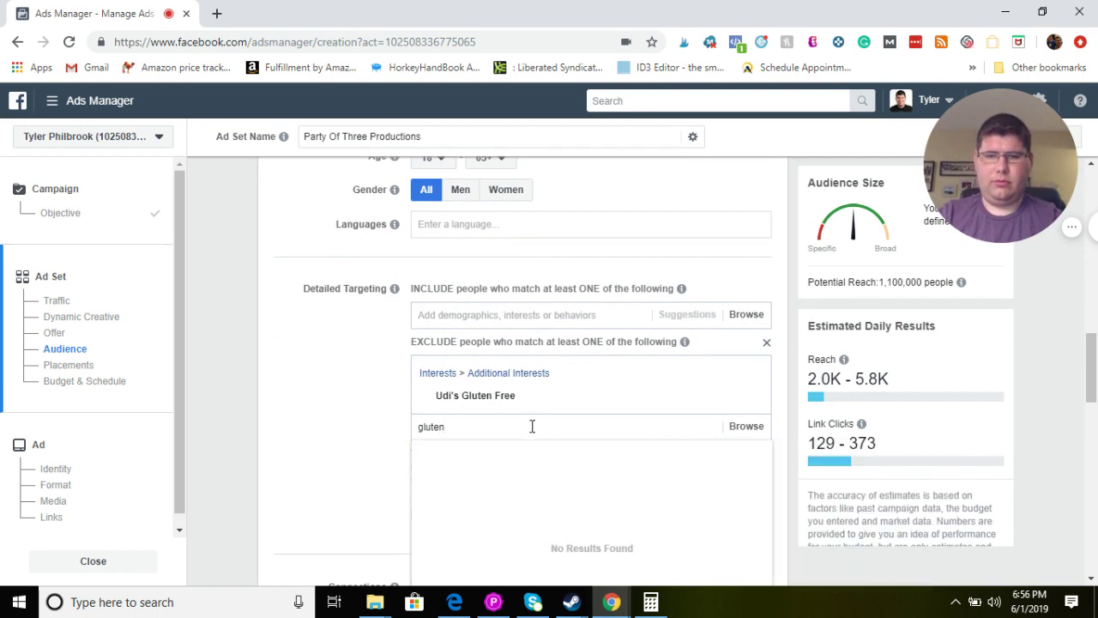
pyautogui.press('BackSpace')
pyautogui.press('BackSpace')
pyautogui.press('BackSpace')
pyautogui.press('BackSpace')
pyautogui.press('BackSpace')
pyautogui.press('BackSpace')
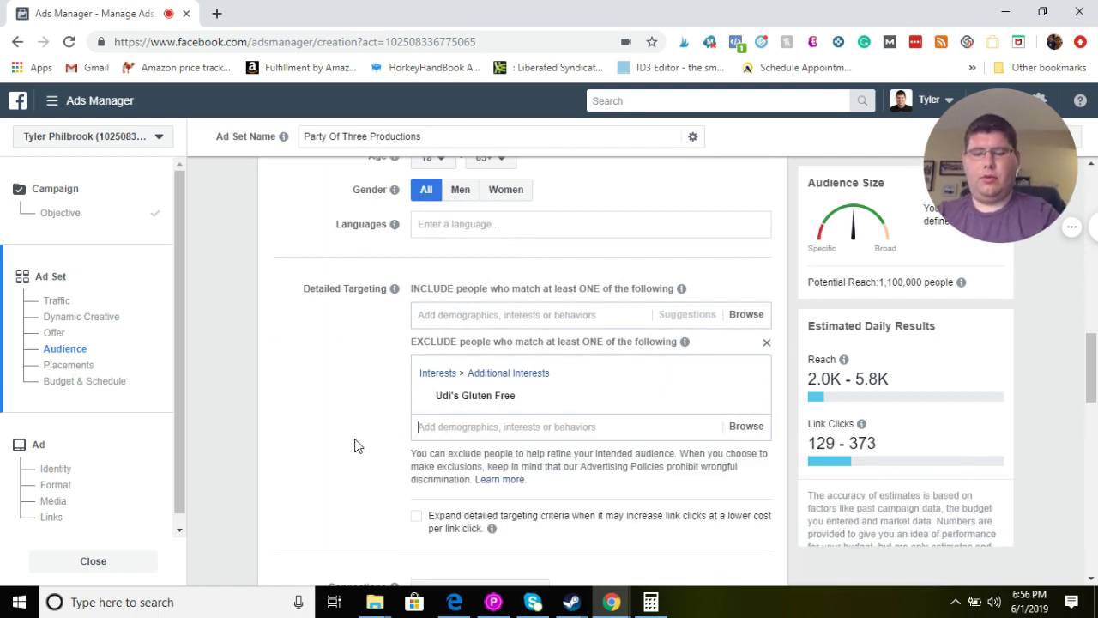
# Step: Search the exclusion criteria for "lactose" and clear the search text
pyautogui.write('lac')
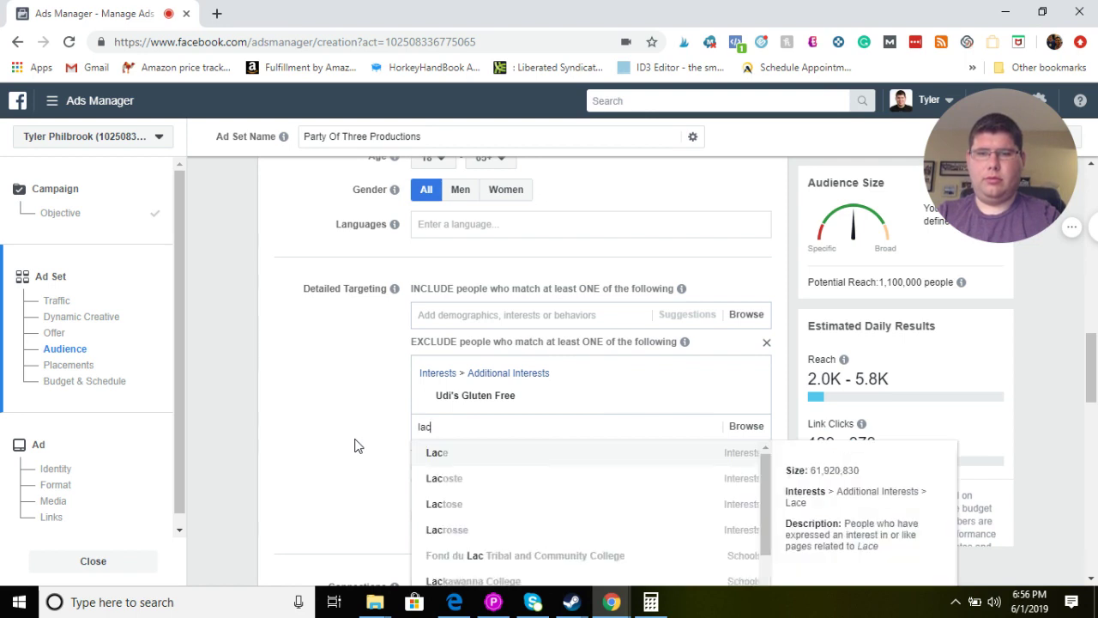
pyautogui.write('tose')
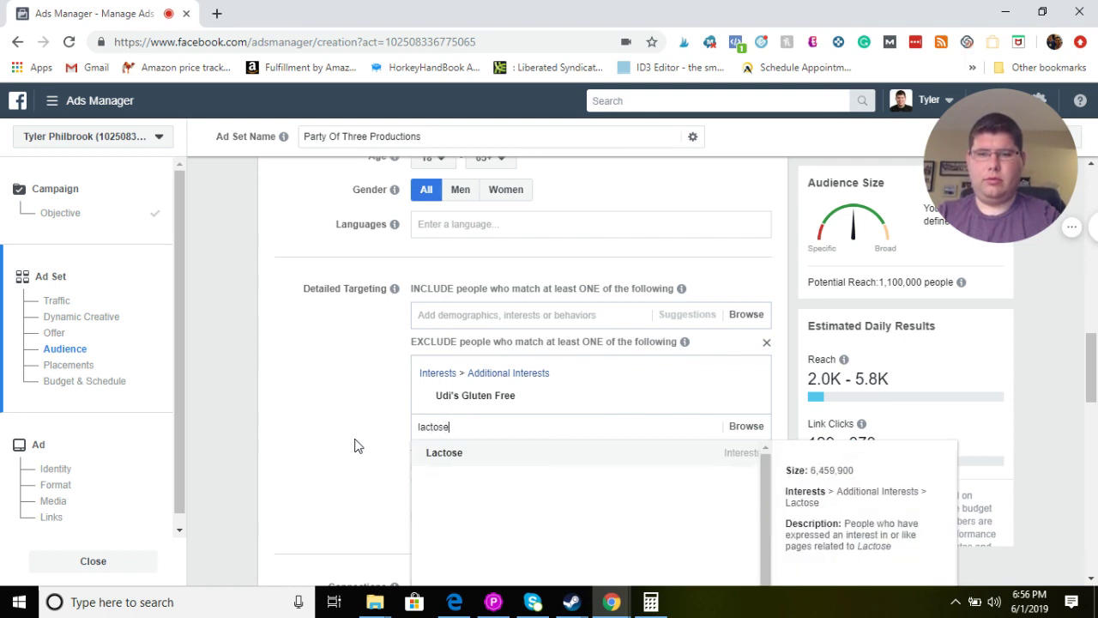
pyautogui.press('BackSpace')
pyautogui.press('BackSpace')
pyautogui.press('BackSpace')
pyautogui.press('BackSpace')
pyautogui.press('BackSpace')
pyautogui.press('BackSpace')
pyautogui.press('BackSpace')
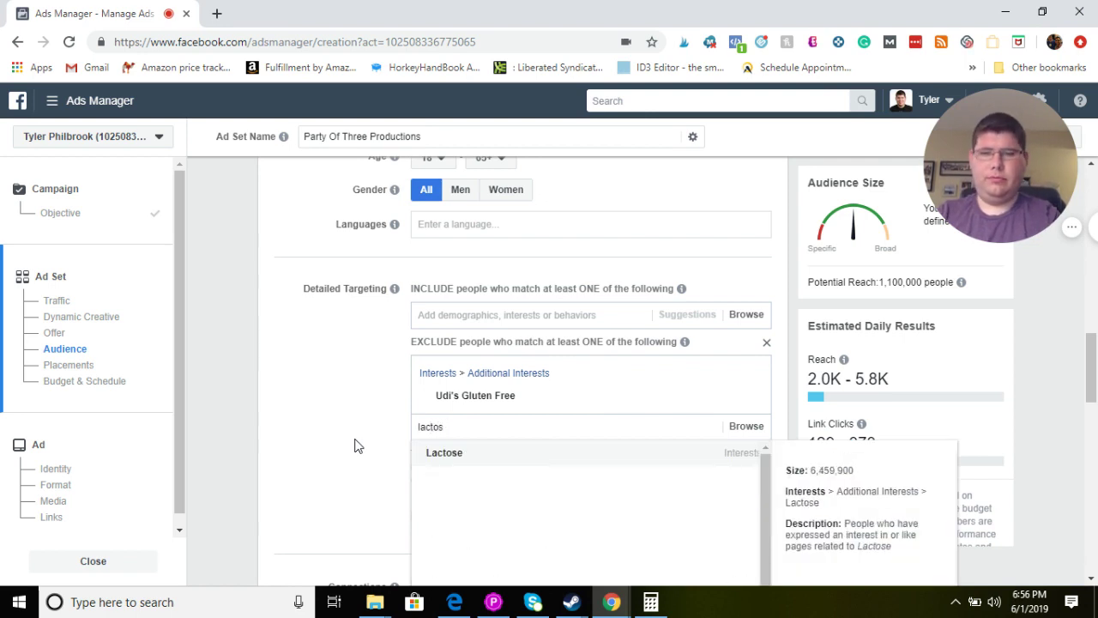
# Step: Search the exclusion criteria for "intollerant" and remove the whole exclusion from the detailed targeting
pyautogui.write('intao')
pyautogui.press('BackSpace')
pyautogui.press('BackSpace')
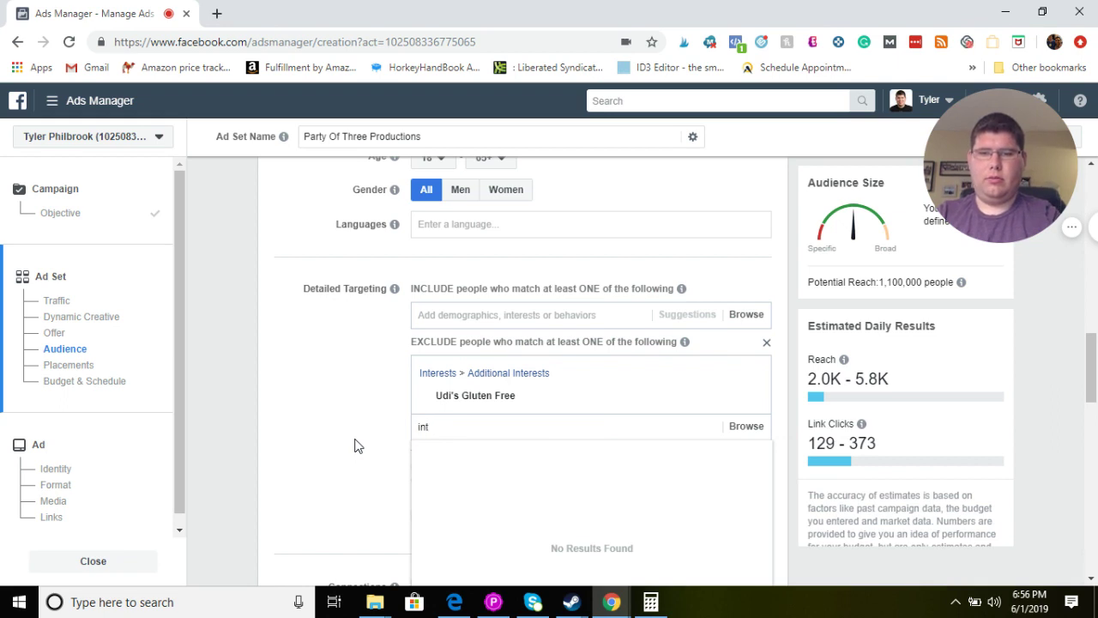
pyautogui.write('ollerant')
pyautogui.press('BackSpace')
pyautogui.press('BackSpace')
pyautogui.press('BackSpace')
pyautogui.press('BackSpace')
pyautogui.press('BackSpace')
pyautogui.press('BackSpace')
pyautogui.press('BackSpace')
pyautogui.press('BackSpace')
pyautogui.press('BackSpace')
pyautogui.press('BackSpace')
pyautogui.press('BackSpace')
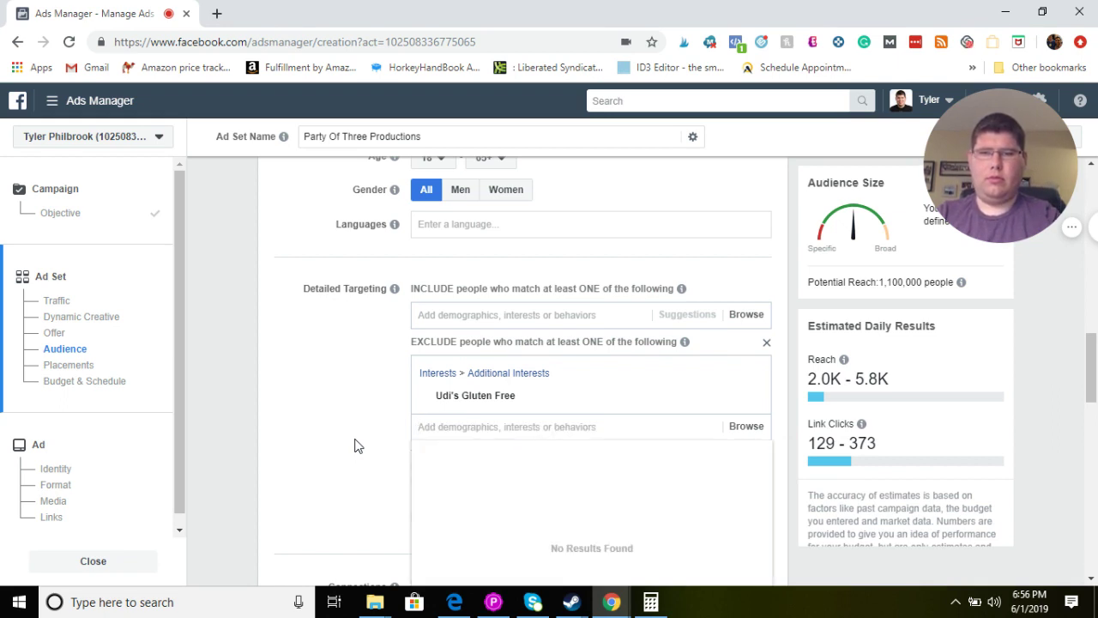
pyautogui.click(768, 347)
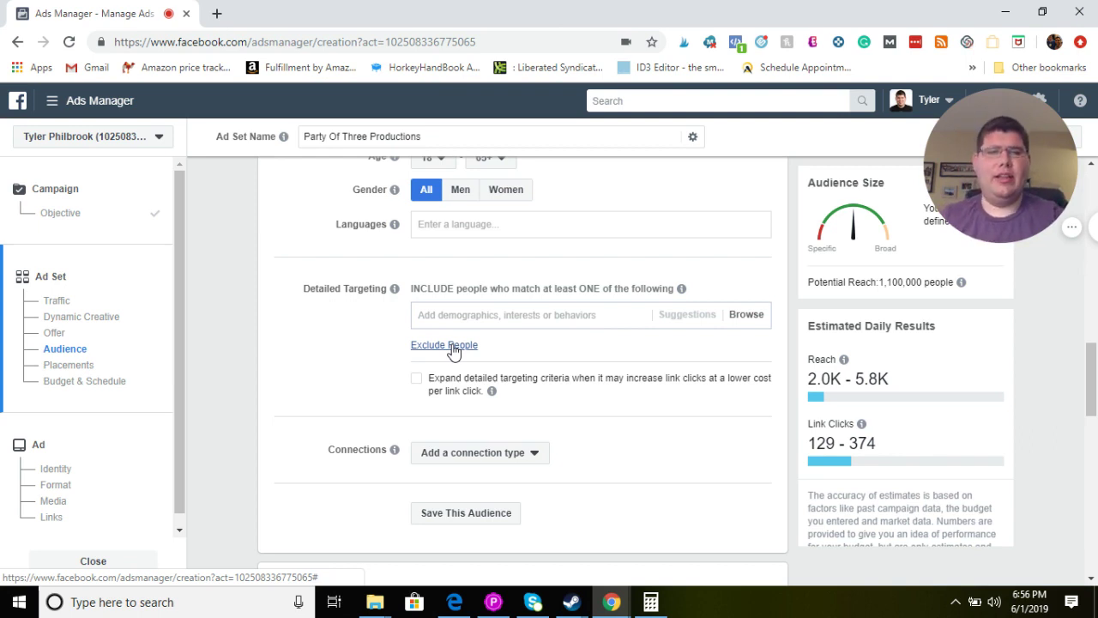
# Step: Review the ad set's placement options and its budget and schedule settings
pyautogui.scroll(-4, 576, 334)
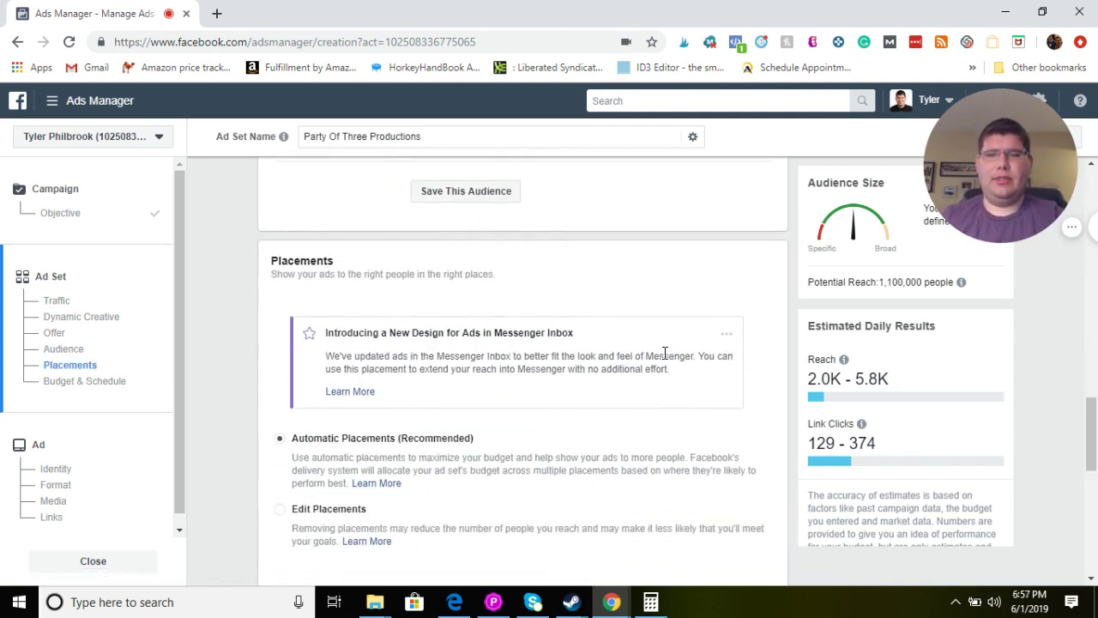
pyautogui.scroll(-2, 664, 353)
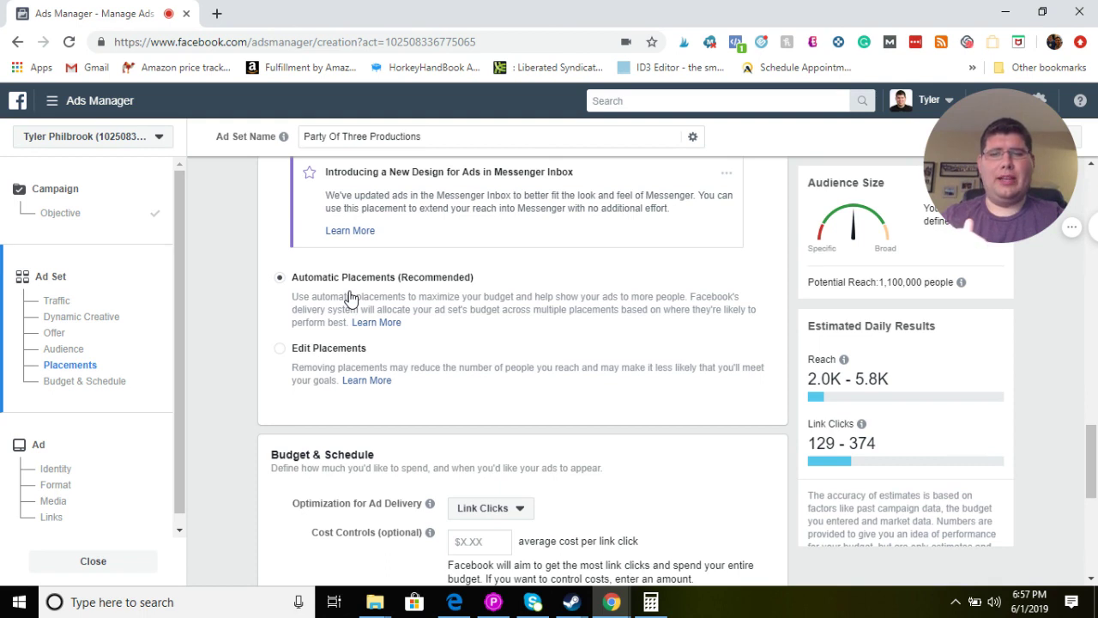
pyautogui.scroll(-2, 472, 284)
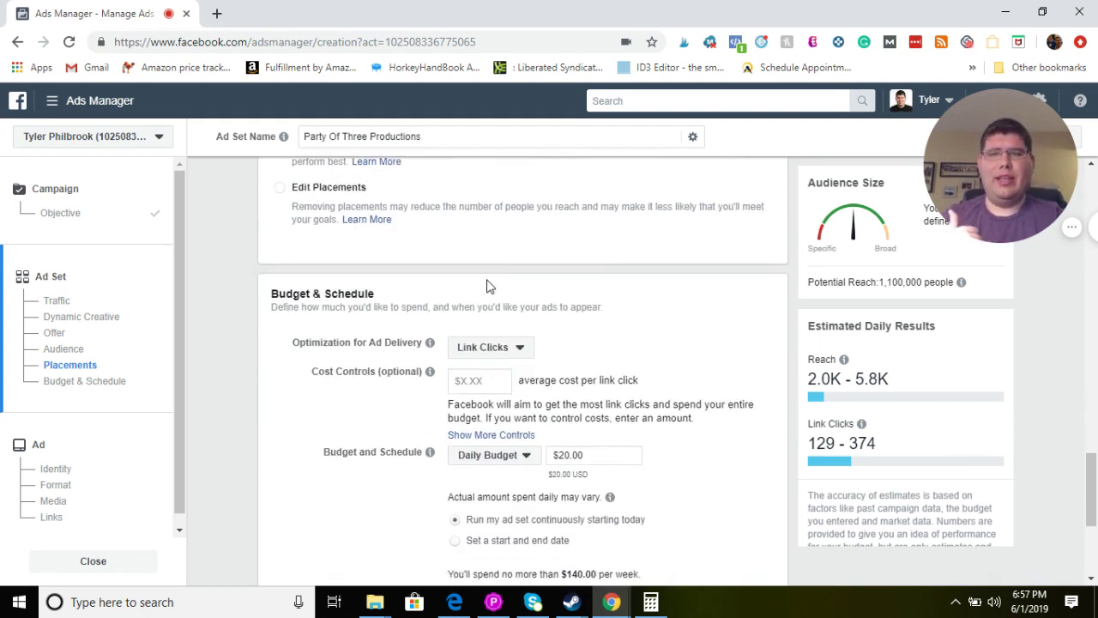
# Step: Optimize the ad set's delivery for Landing Page Views and set its daily budget to $1.00
pyautogui.click(479, 353)
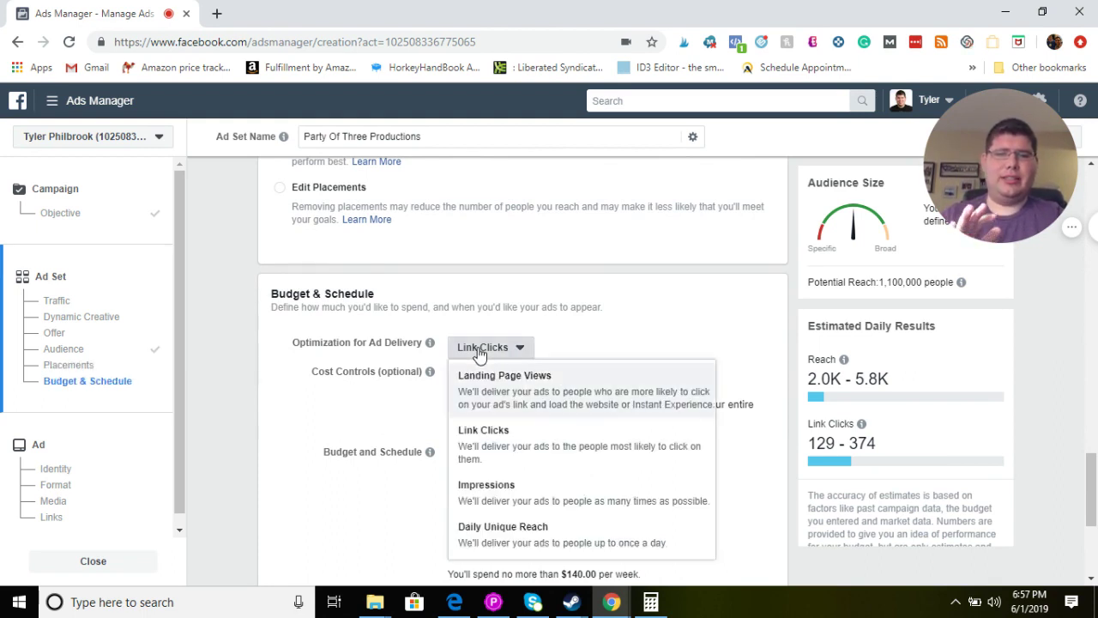
pyautogui.click(532, 399)
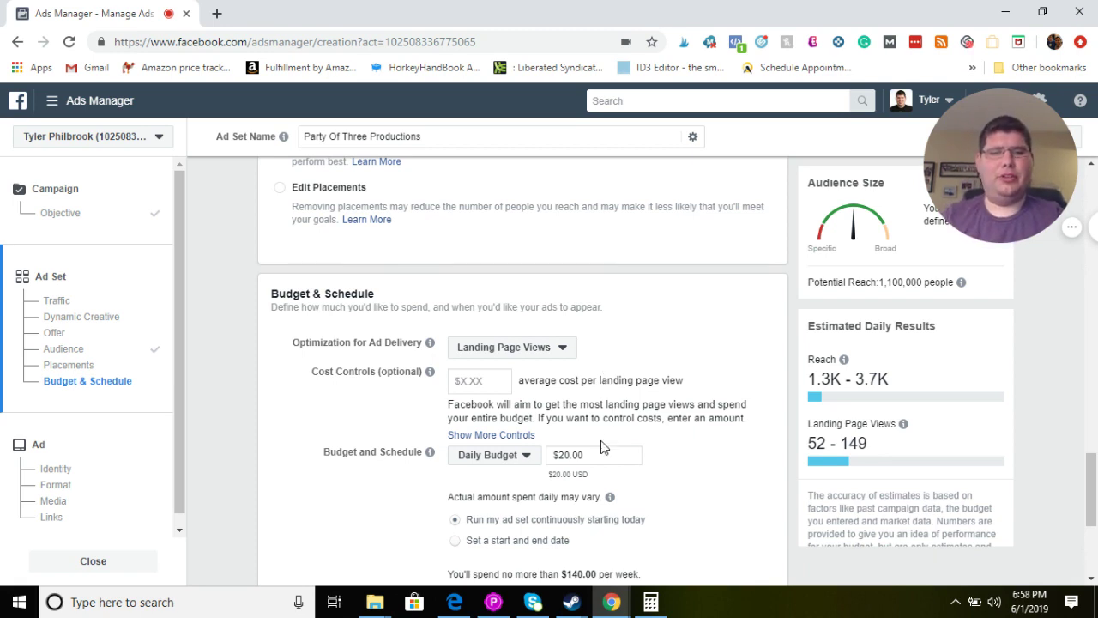
pyautogui.scroll(-1, 603, 437)
pyautogui.moveTo(614, 376); pyautogui.dragTo(556, 386)
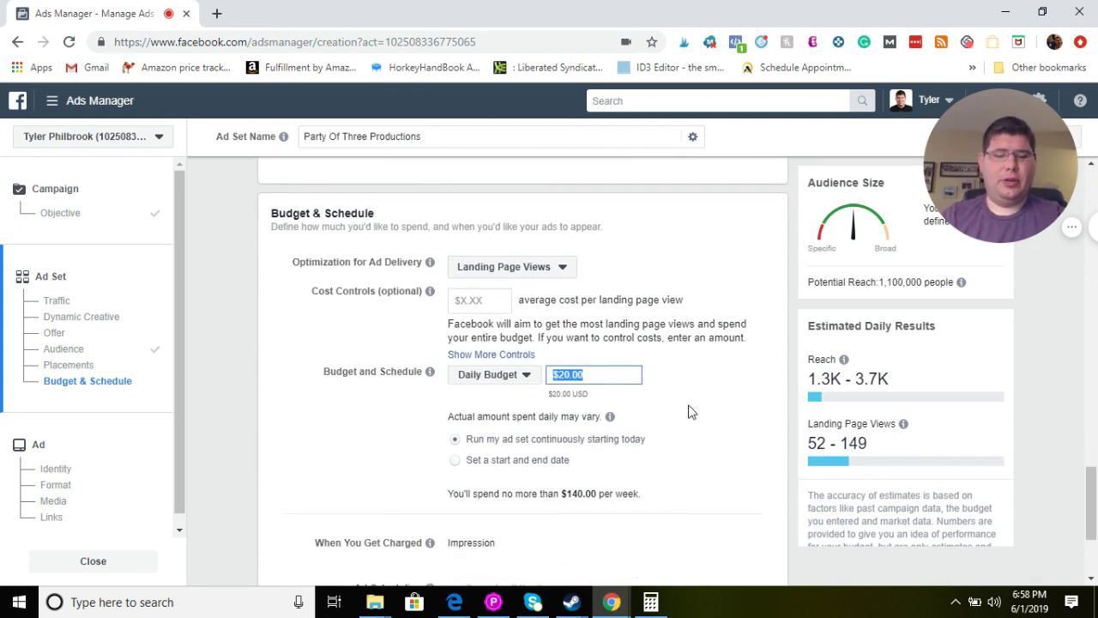
pyautogui.write('100')
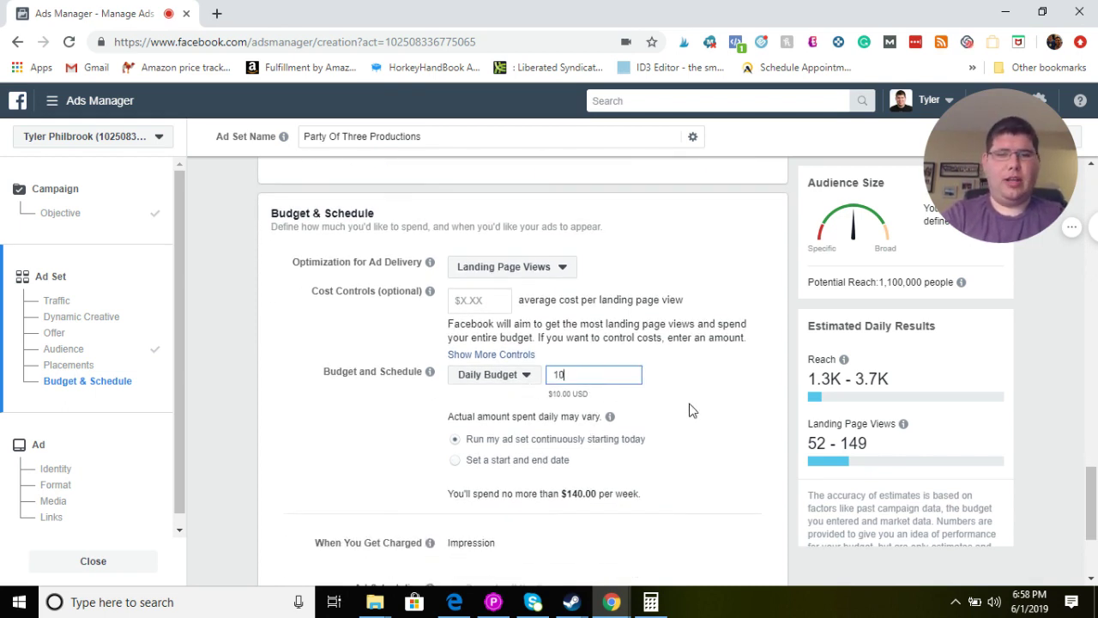
pyautogui.press('BackSpace')
pyautogui.press('BackSpace')
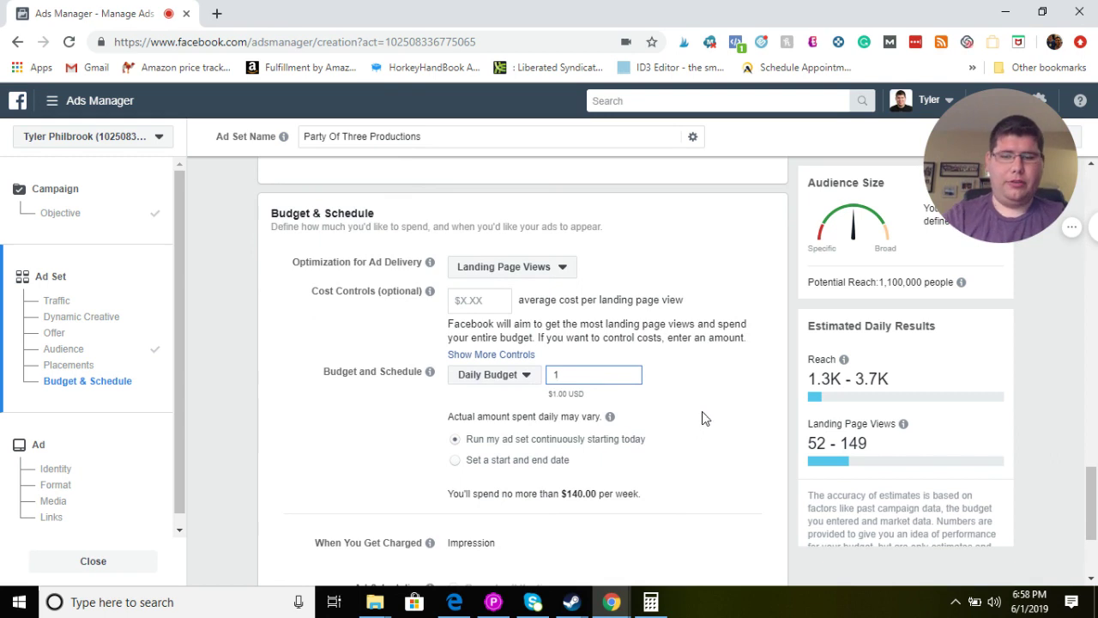
pyautogui.press('Tab')
pyautogui.scroll(-2, 699, 368)
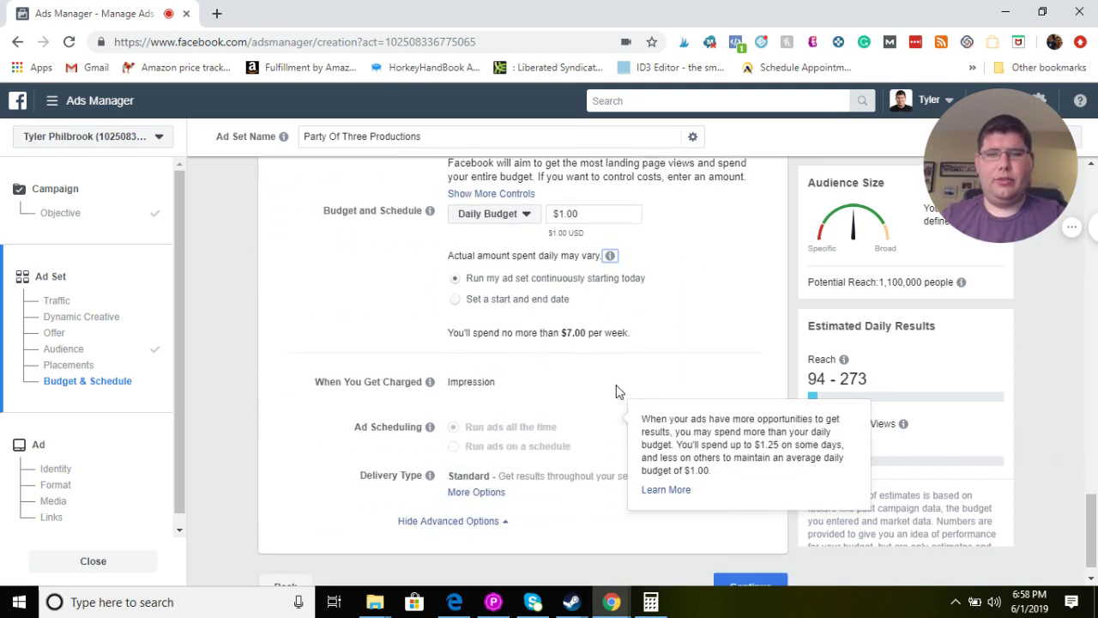
pyautogui.scroll(-1, 600, 386)
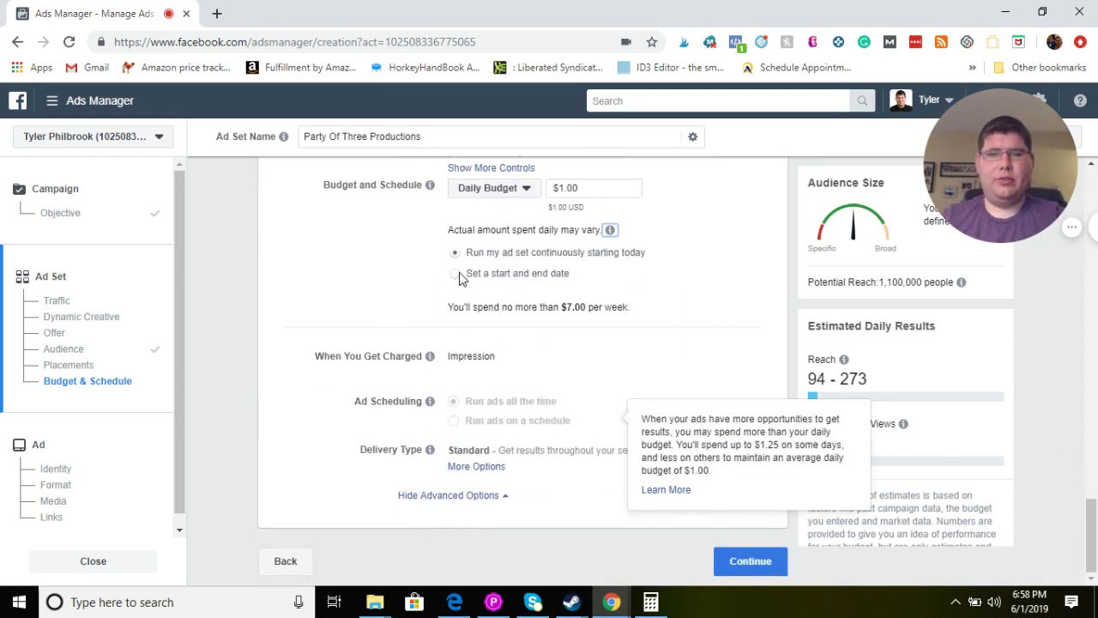
# Step: Try a Lifetime Budget for the ad set and switch back to Daily Budget
pyautogui.scroll(1, 459, 272)
pyautogui.click(487, 273)
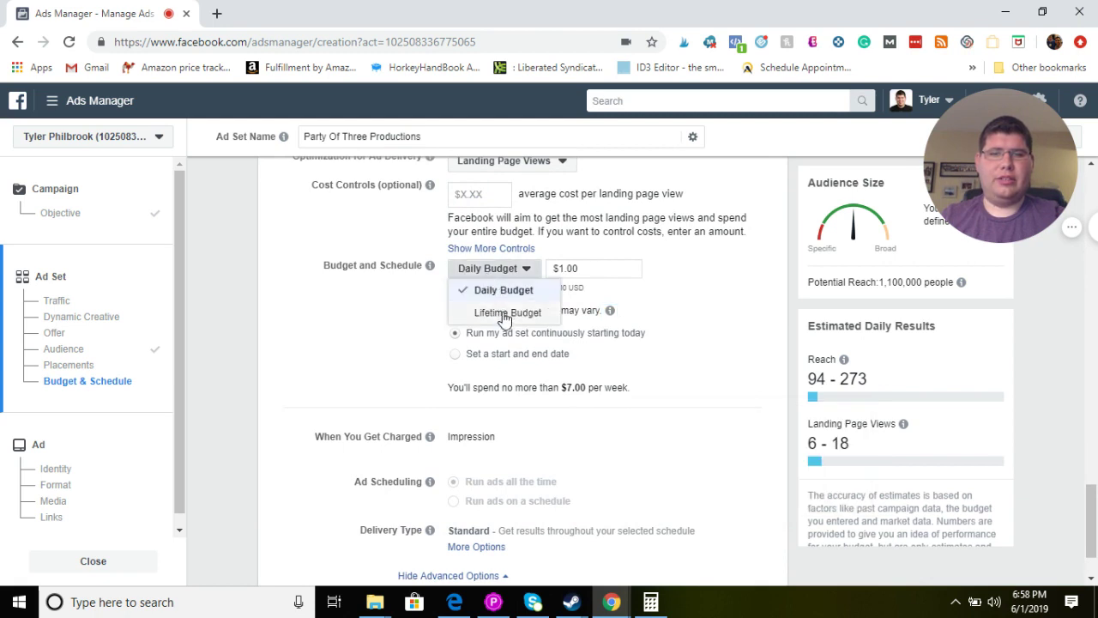
pyautogui.click(505, 312)
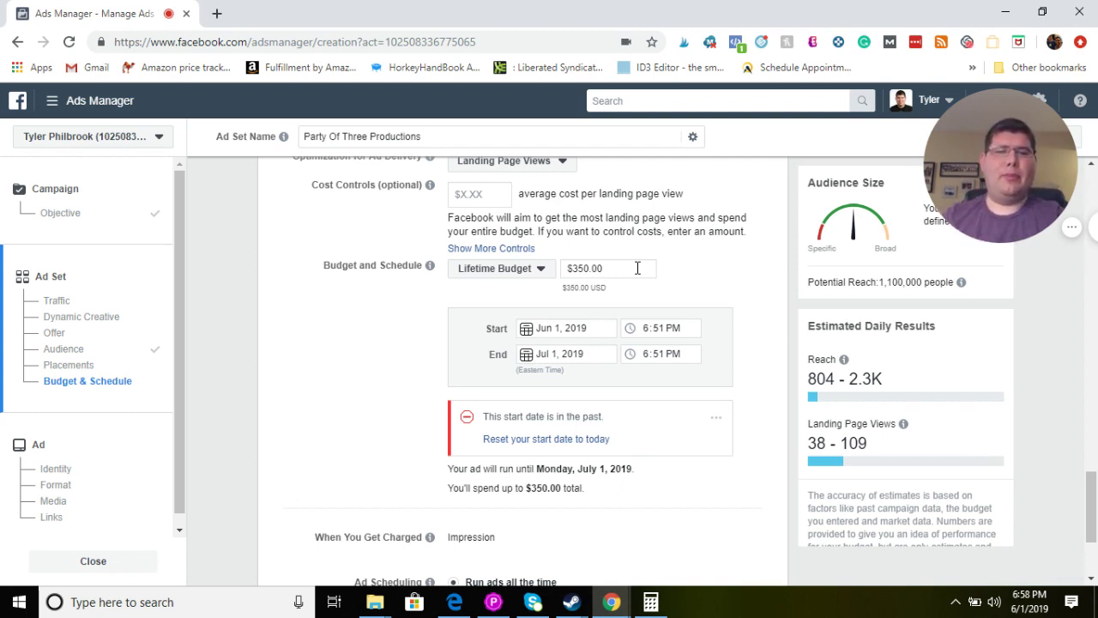
pyautogui.click(541, 271)
pyautogui.click(502, 291)
# Step: Set the daily budget to $1.00 and have the ad set run continuously starting today
pyautogui.moveTo(623, 272); pyautogui.dragTo(549, 285)
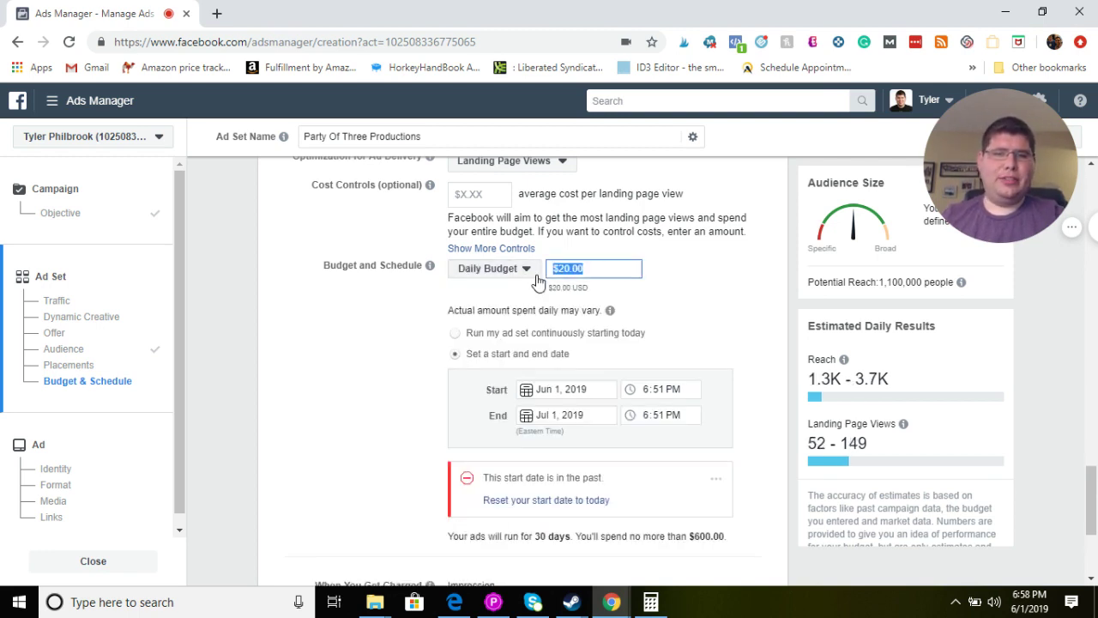
pyautogui.write('1')
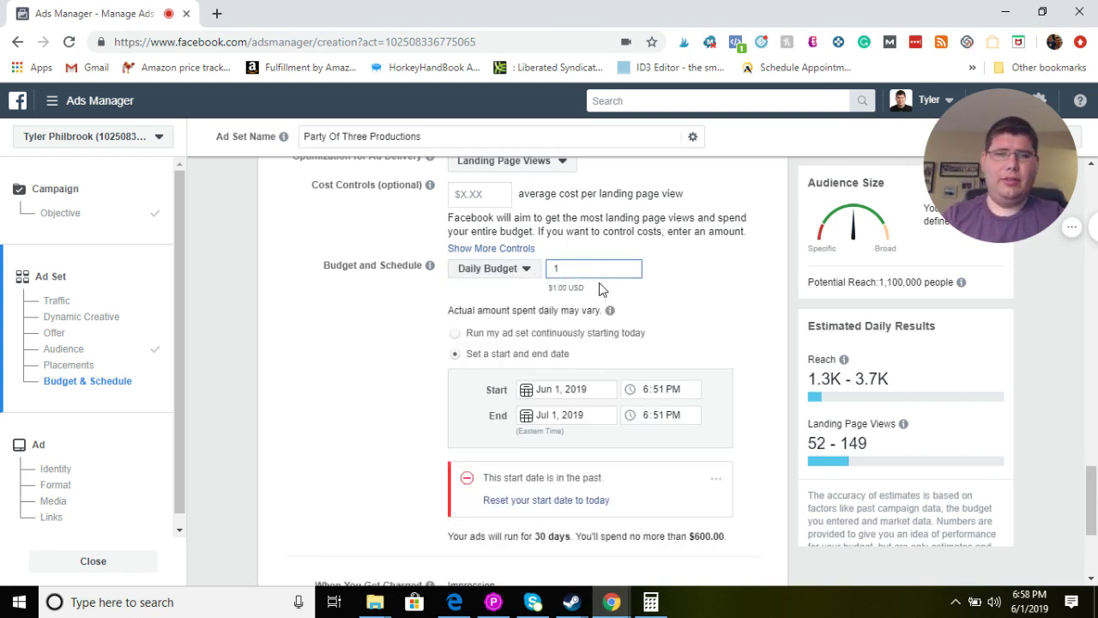
pyautogui.press('Tab')
pyautogui.scroll(-3, 690, 288)
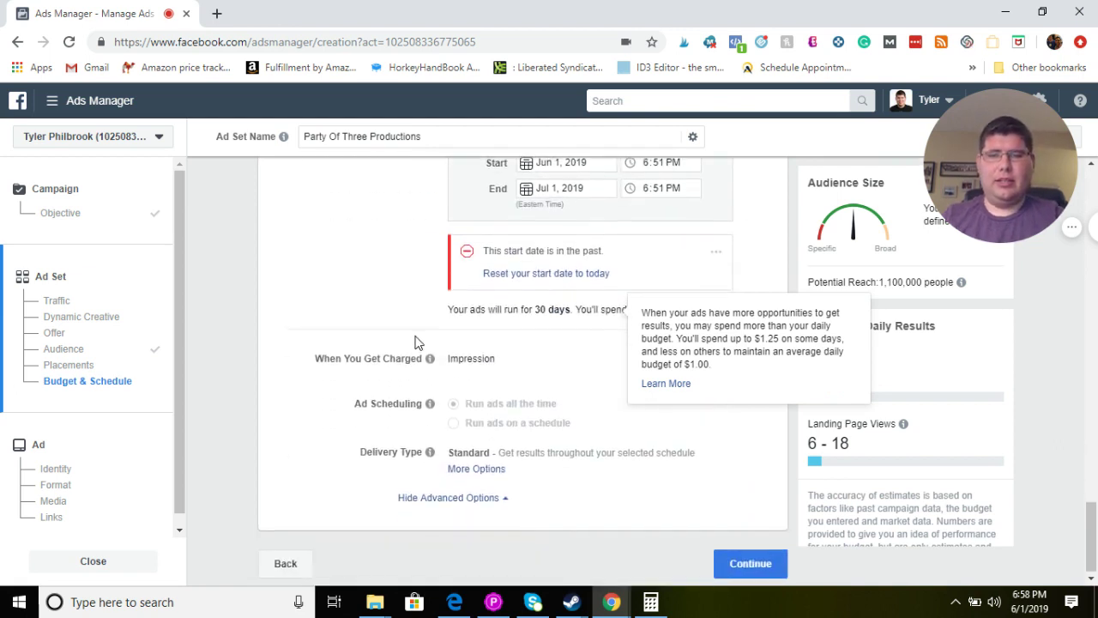
pyautogui.scroll(2, 549, 340)
pyautogui.click(455, 265)
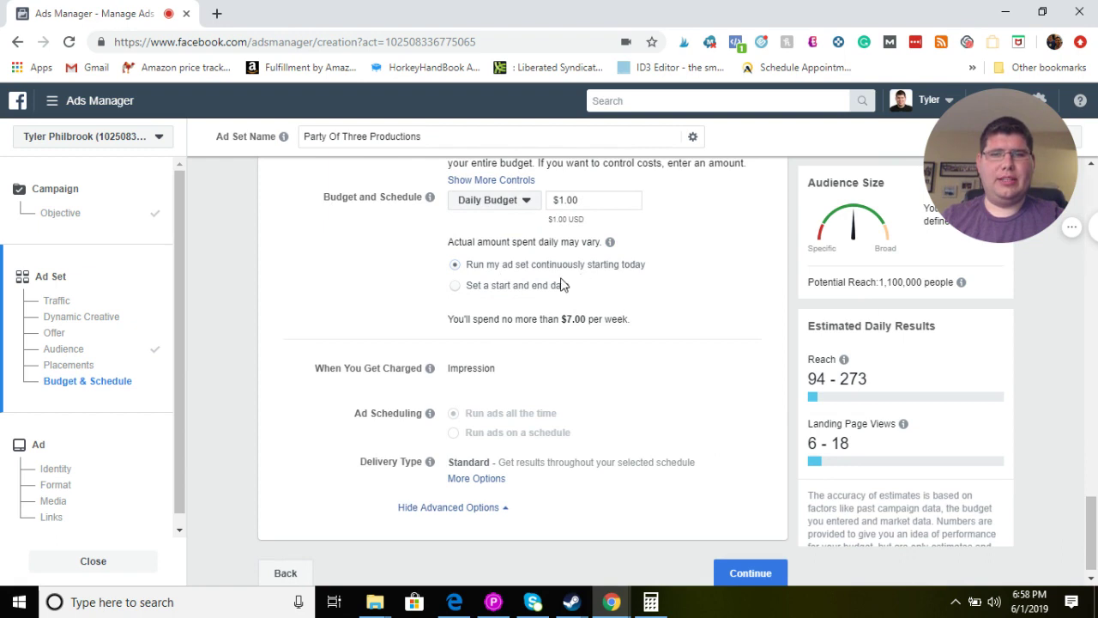
pyautogui.scroll(-1, 526, 303)
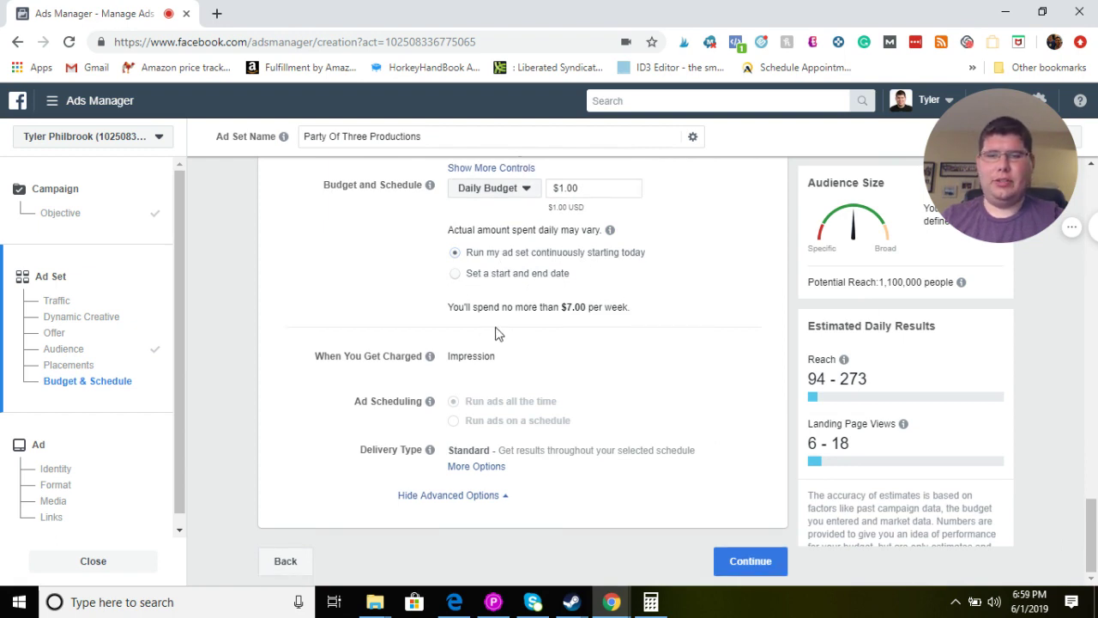
# Step: Continue to the ad setup and name the ad "Party Of Three Productions"
pyautogui.click(738, 562)
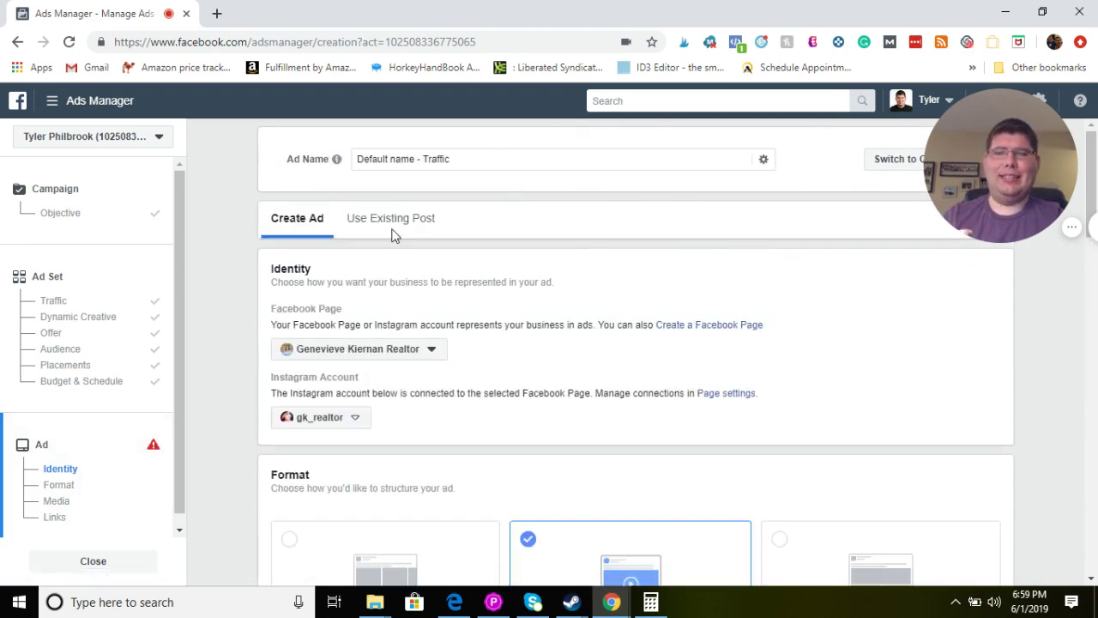
pyautogui.tripleClick(429, 159)
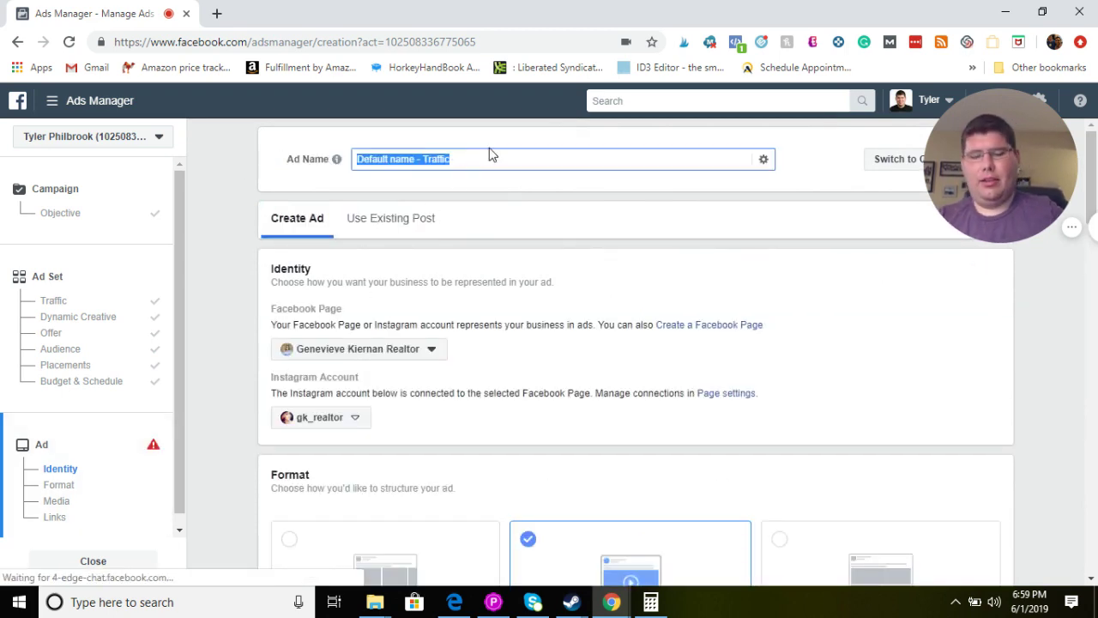
pyautogui.write('Party ')
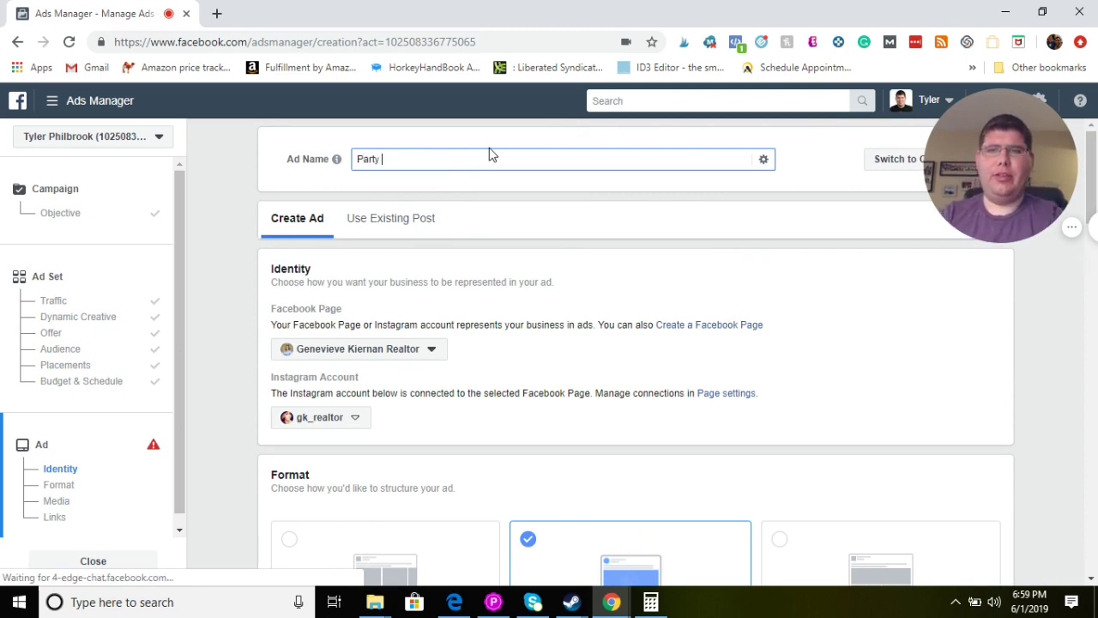
pyautogui.write('Of Th')
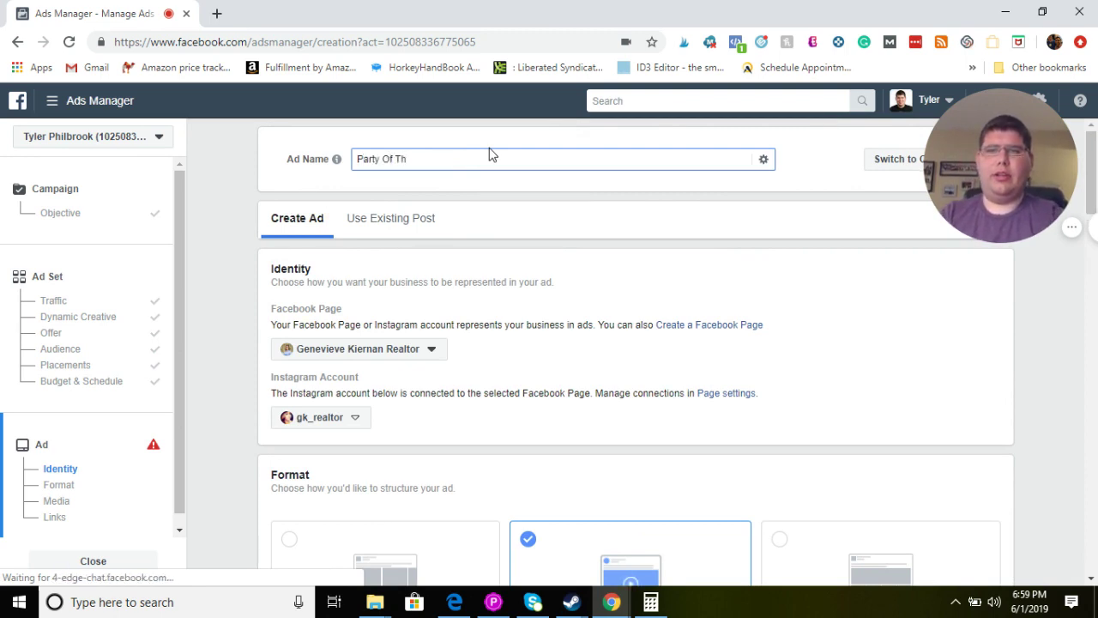
pyautogui.write('ee')
pyautogui.press('BackSpace')
pyautogui.press('BackSpace')
pyautogui.write('re')
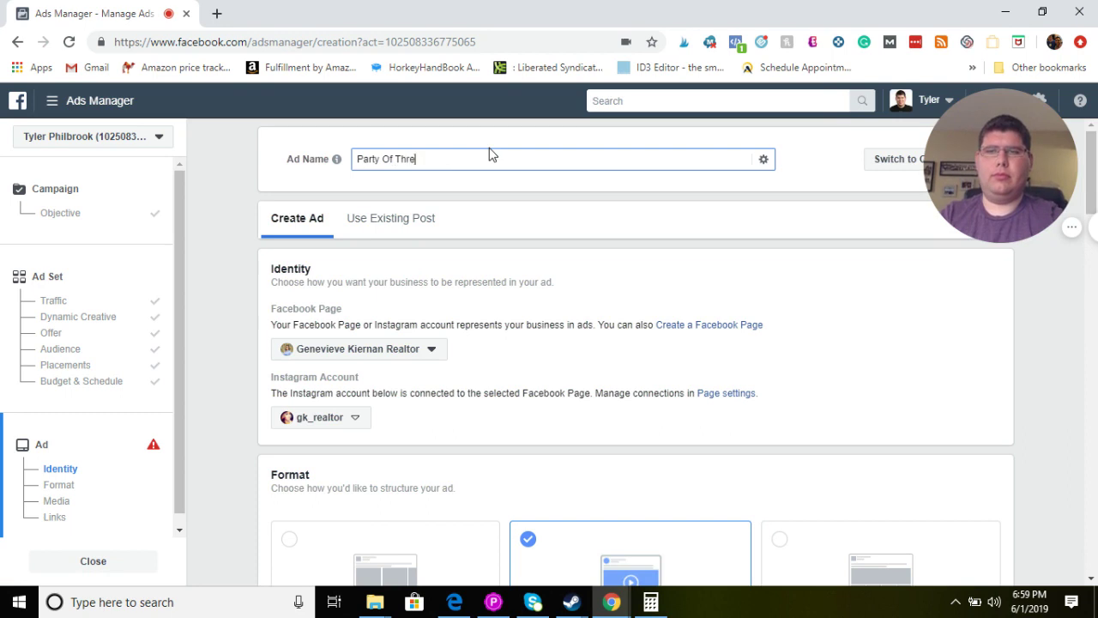
pyautogui.write('e Productions')
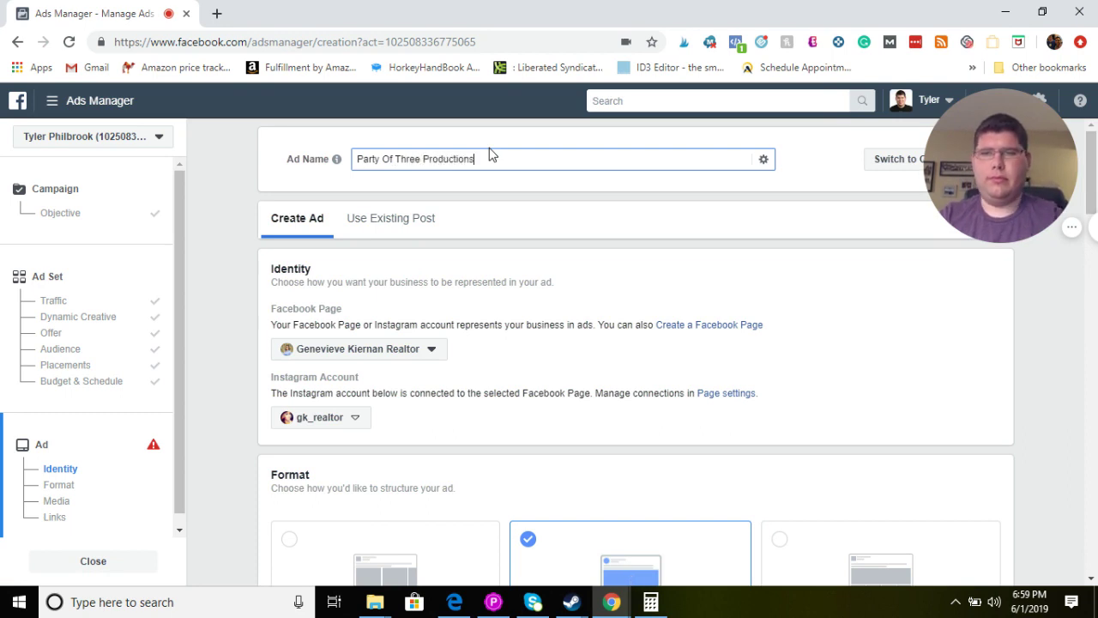
pyautogui.scroll(-1, 515, 184)
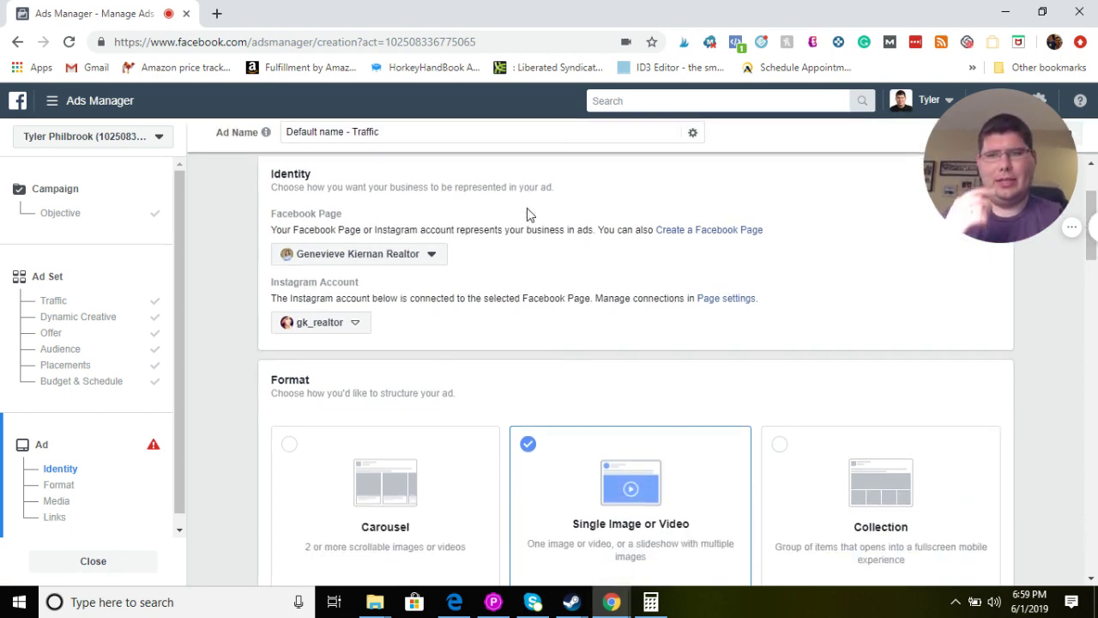
pyautogui.click(415, 257)
pyautogui.scroll(1, 417, 345)
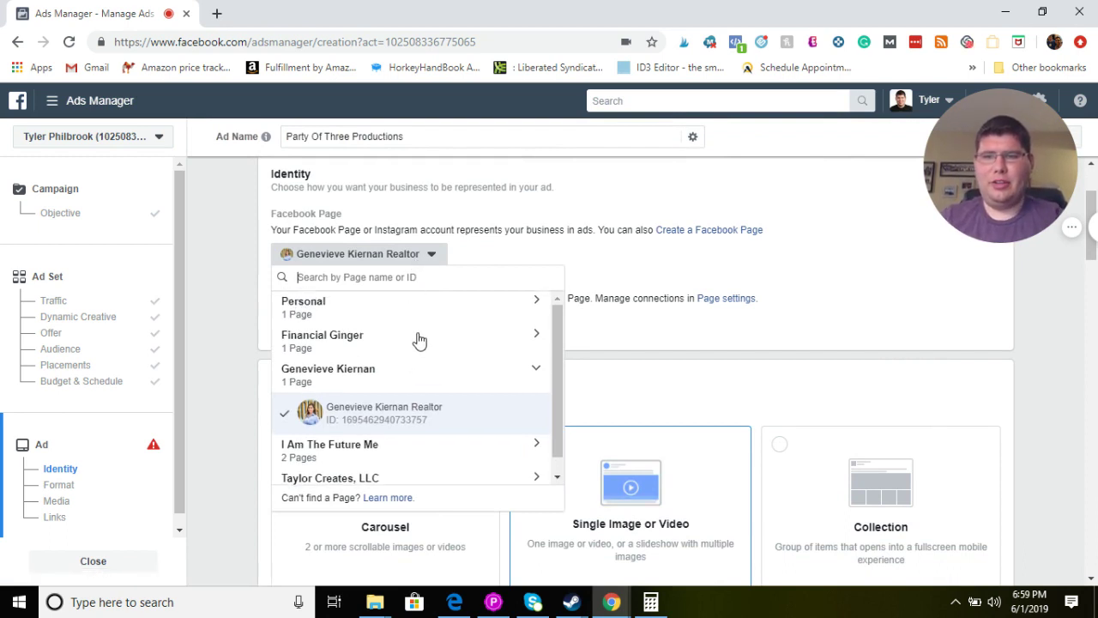
pyautogui.scroll(-1, 416, 446)
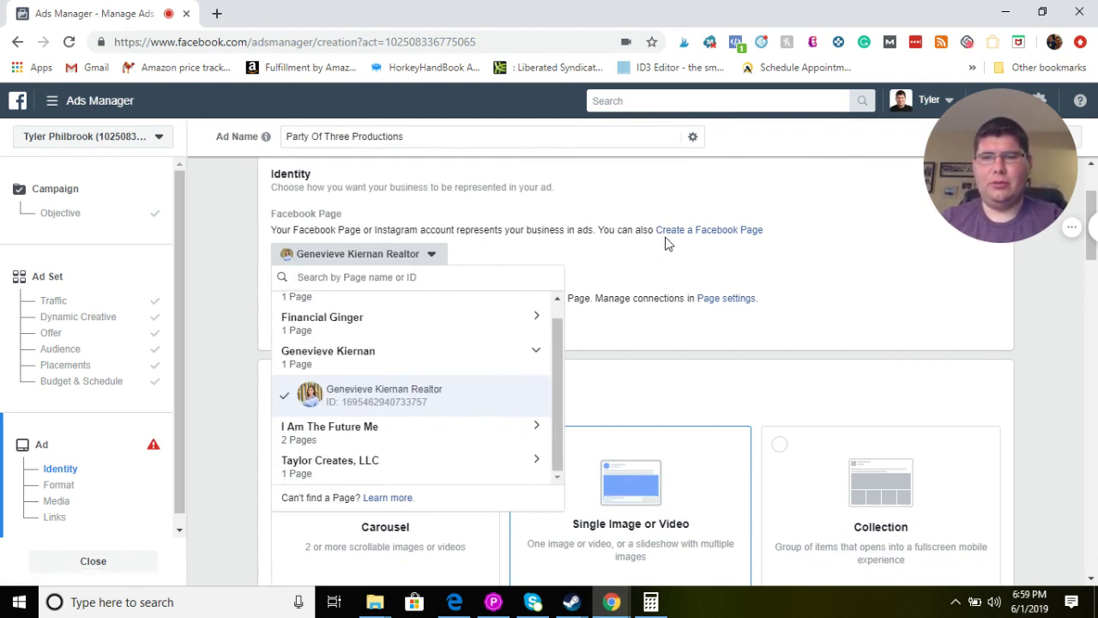
pyautogui.click(634, 246)
pyautogui.scroll(1, 557, 262)
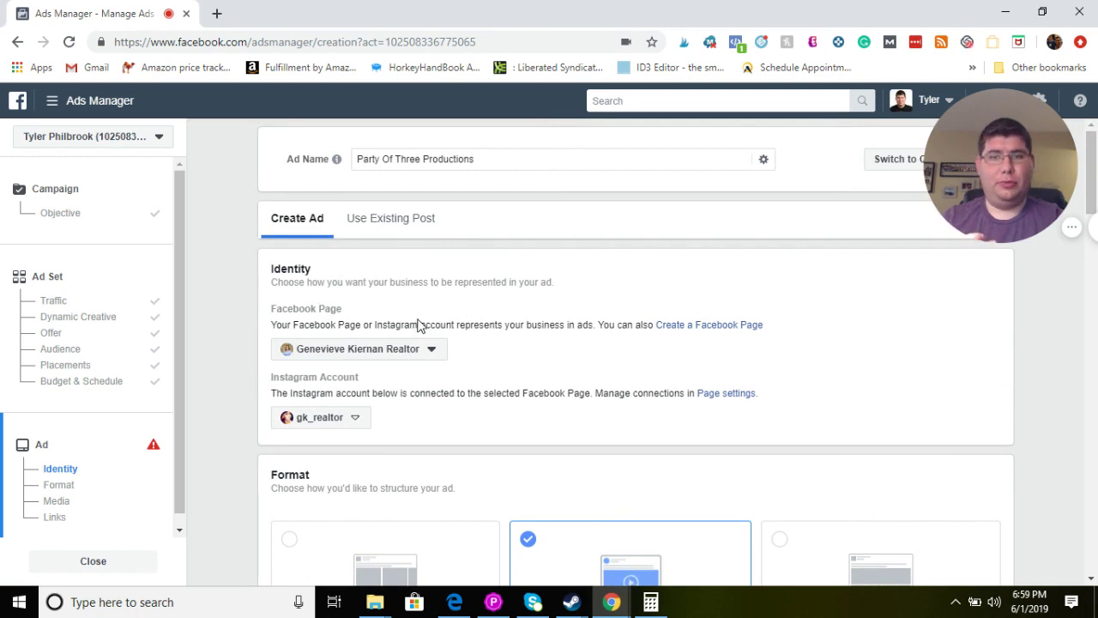
# Step: Choose "I Am The Future Me" as the Facebook Page that represents the ad
pyautogui.click(420, 349)
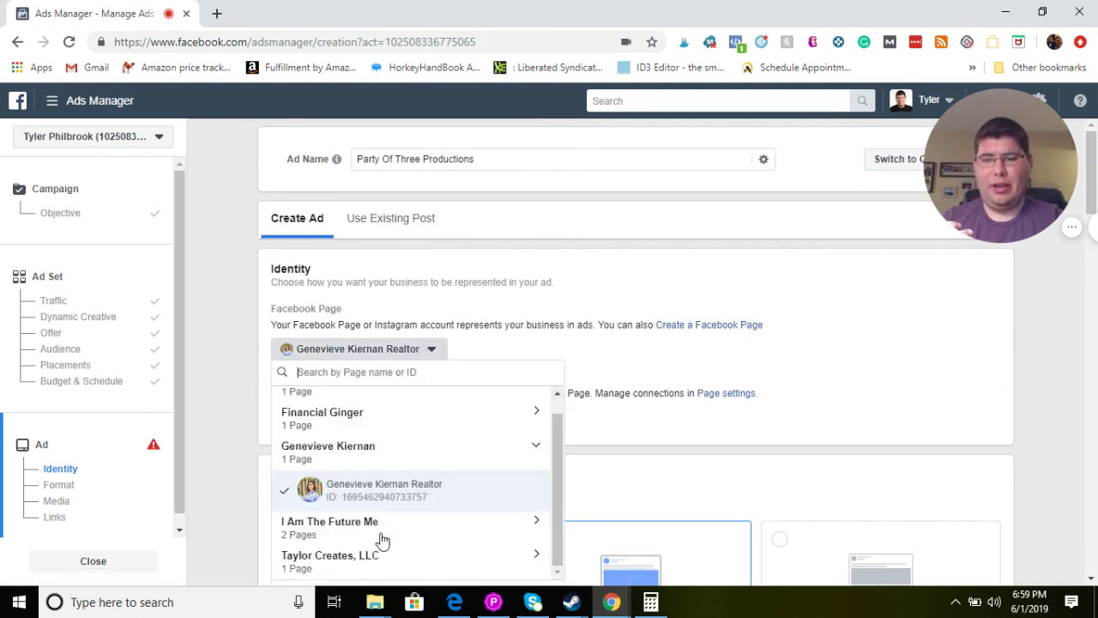
pyautogui.click(382, 537)
pyautogui.click(402, 569)
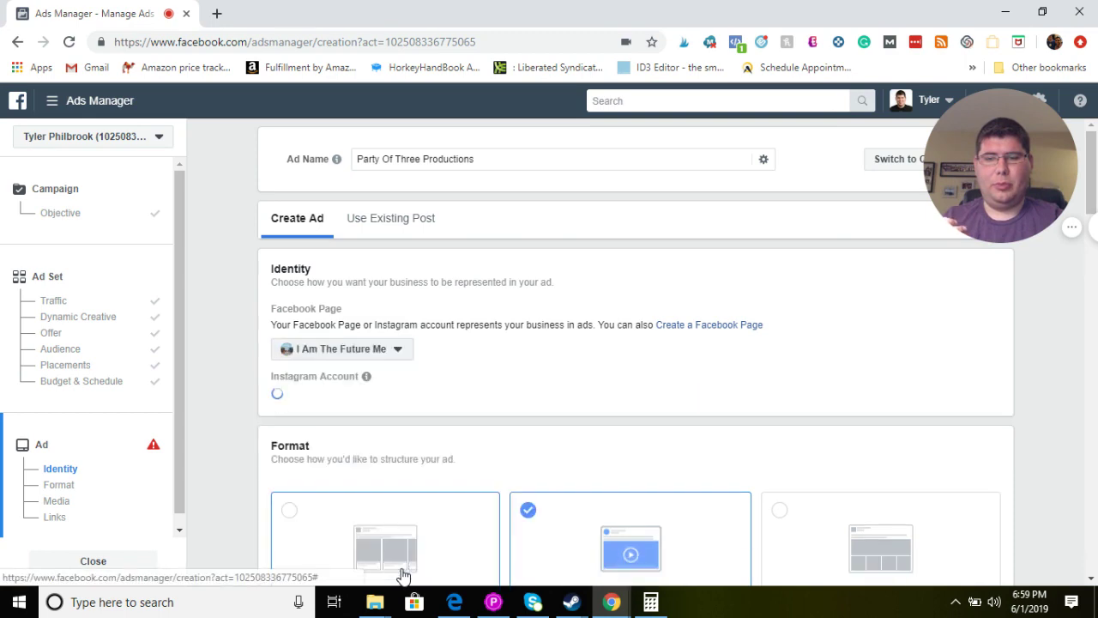
# Step: Add the free stock photo of a team meeting around a table as the ad's image and check the ad preview
pyautogui.scroll(-4, 635, 277)
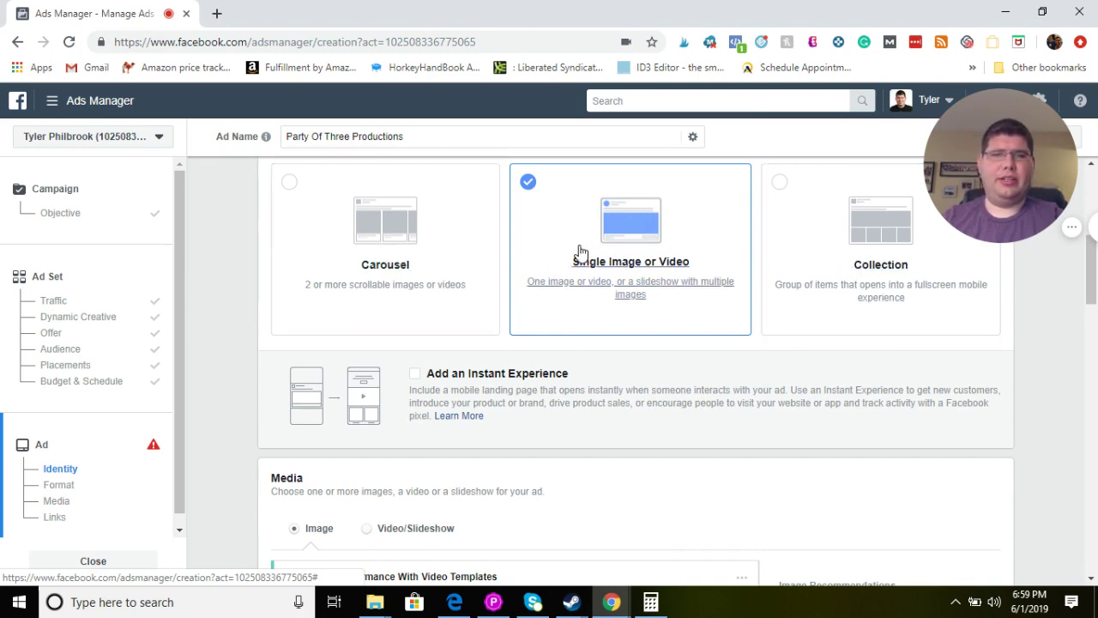
pyautogui.scroll(-4, 621, 252)
pyautogui.scroll(-1, 566, 301)
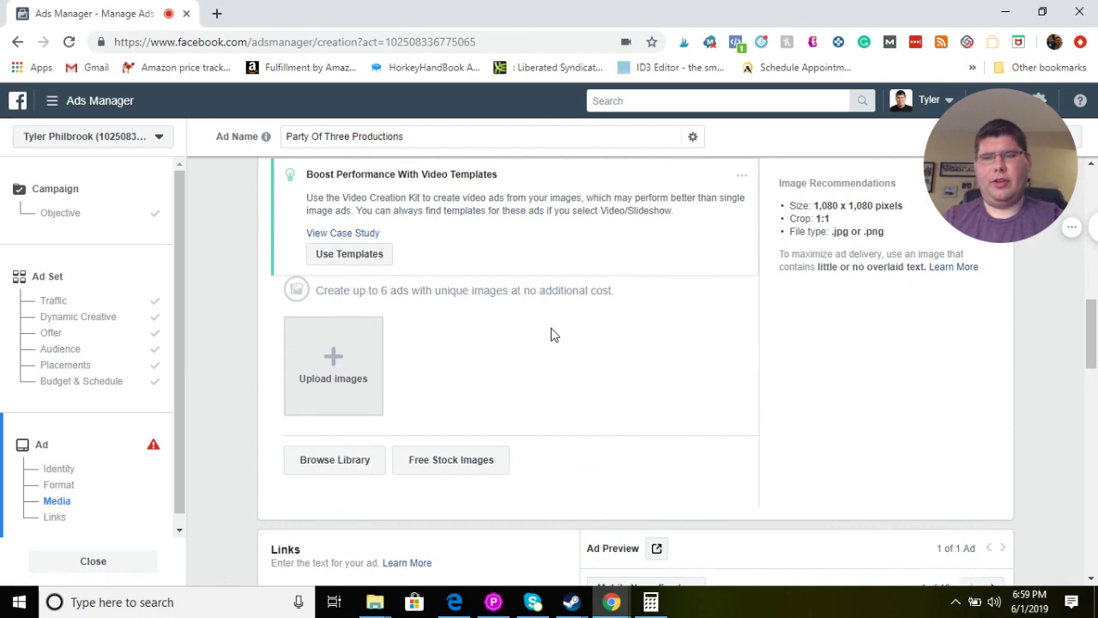
pyautogui.scroll(-1, 446, 313)
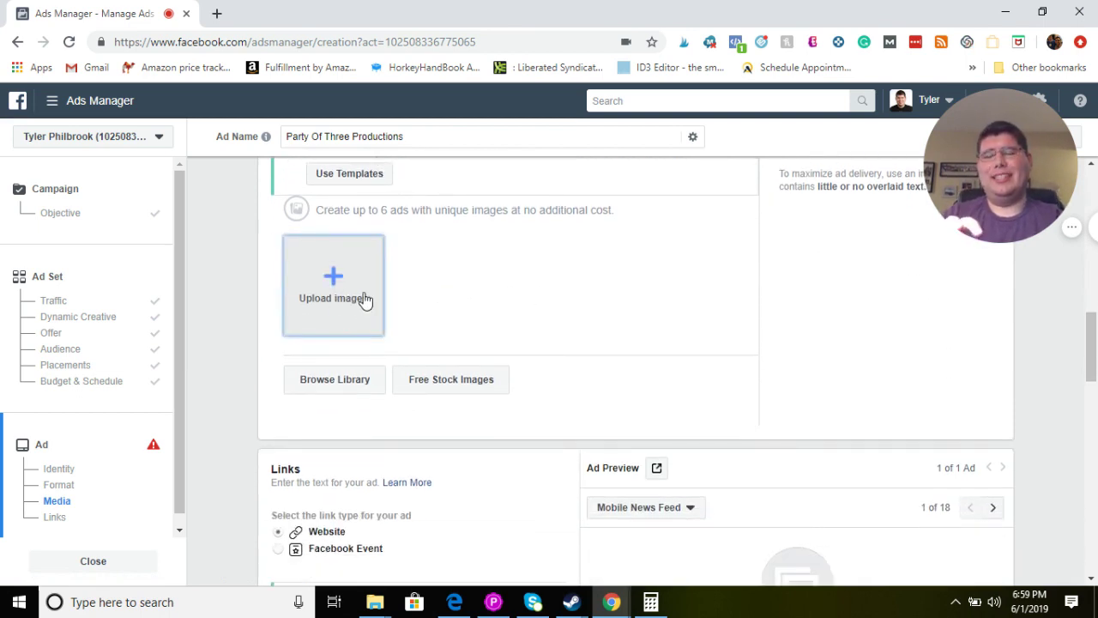
pyautogui.click(455, 381)
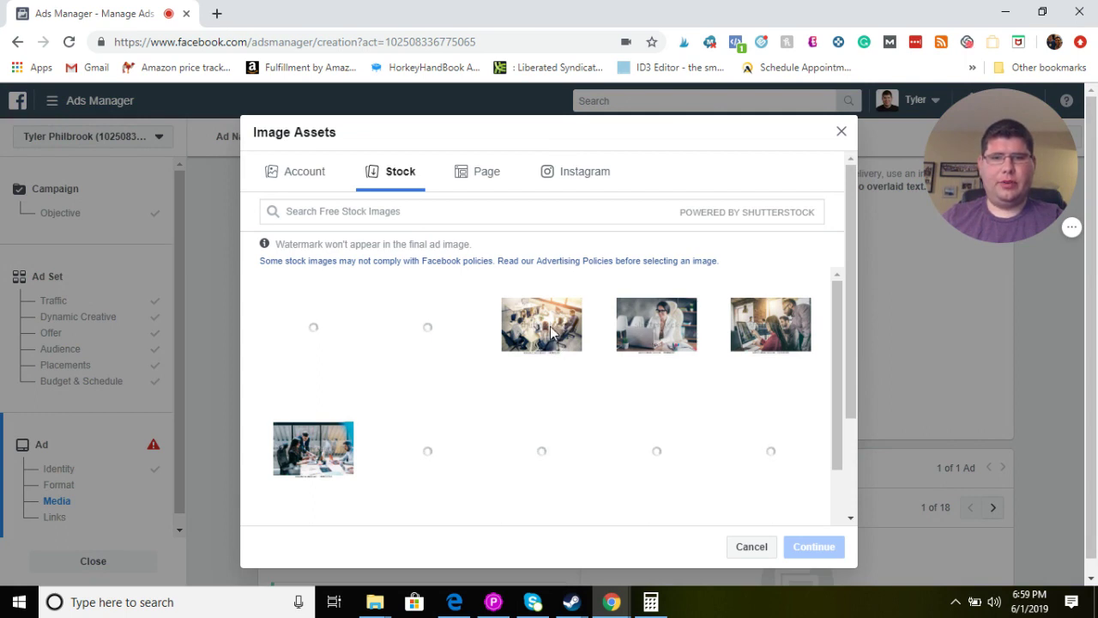
pyautogui.click(549, 326)
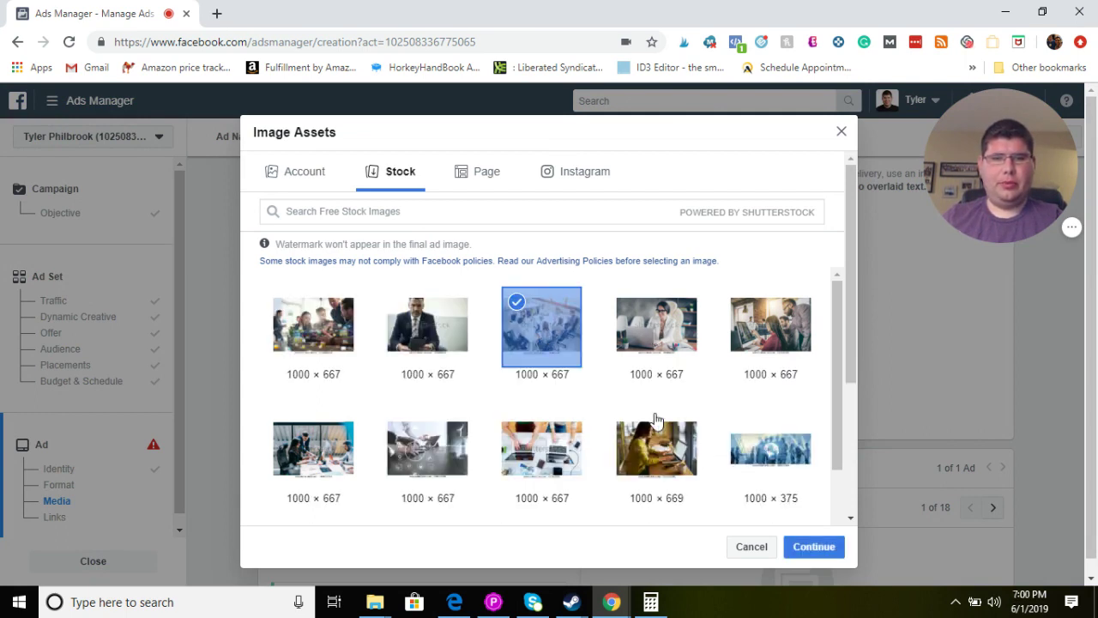
pyautogui.click(811, 548)
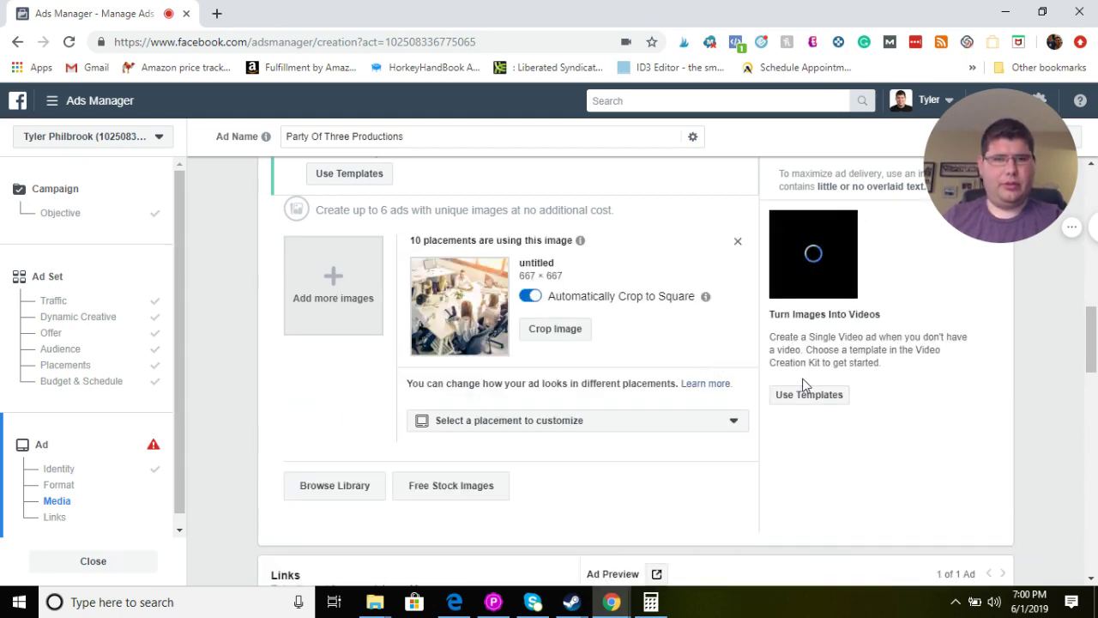
pyautogui.scroll(-5, 804, 385)
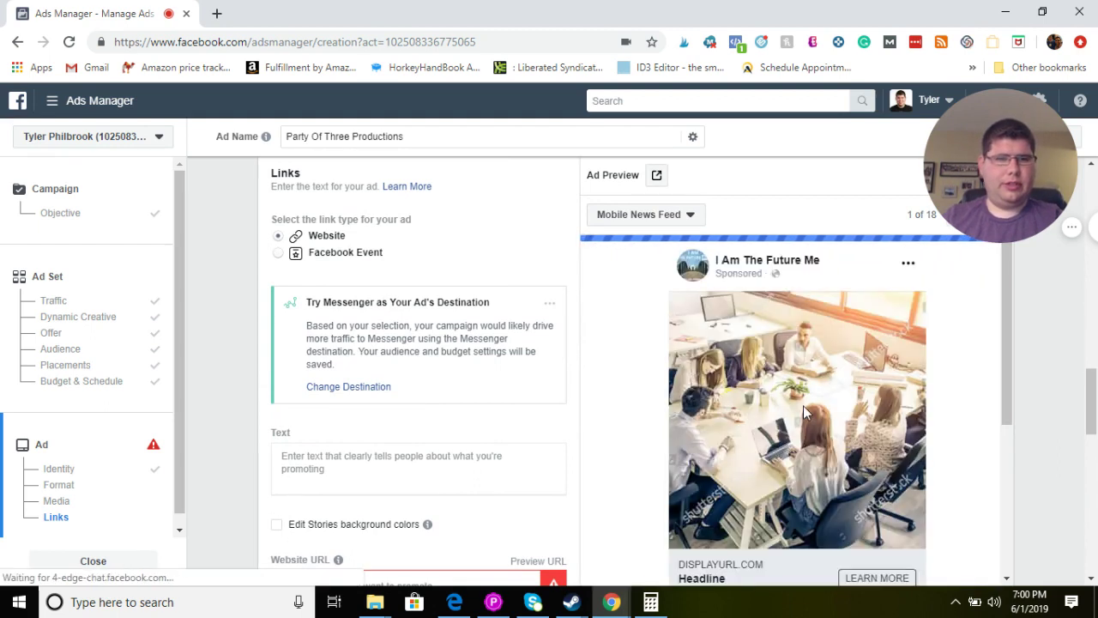
pyautogui.scroll(-1, 790, 395)
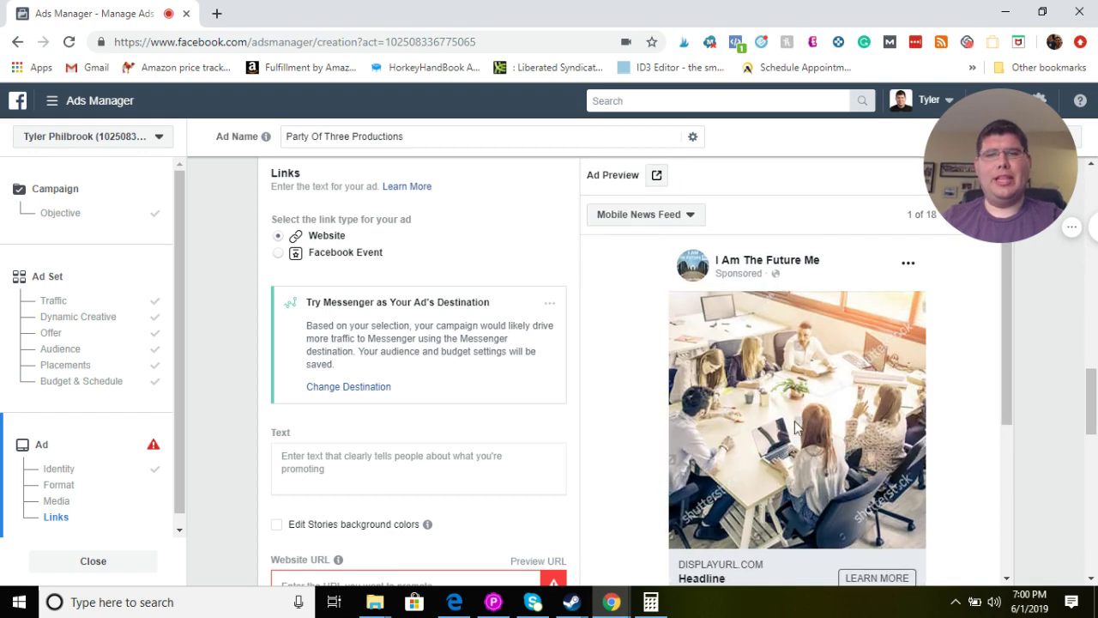
pyautogui.scroll(3, 627, 399)
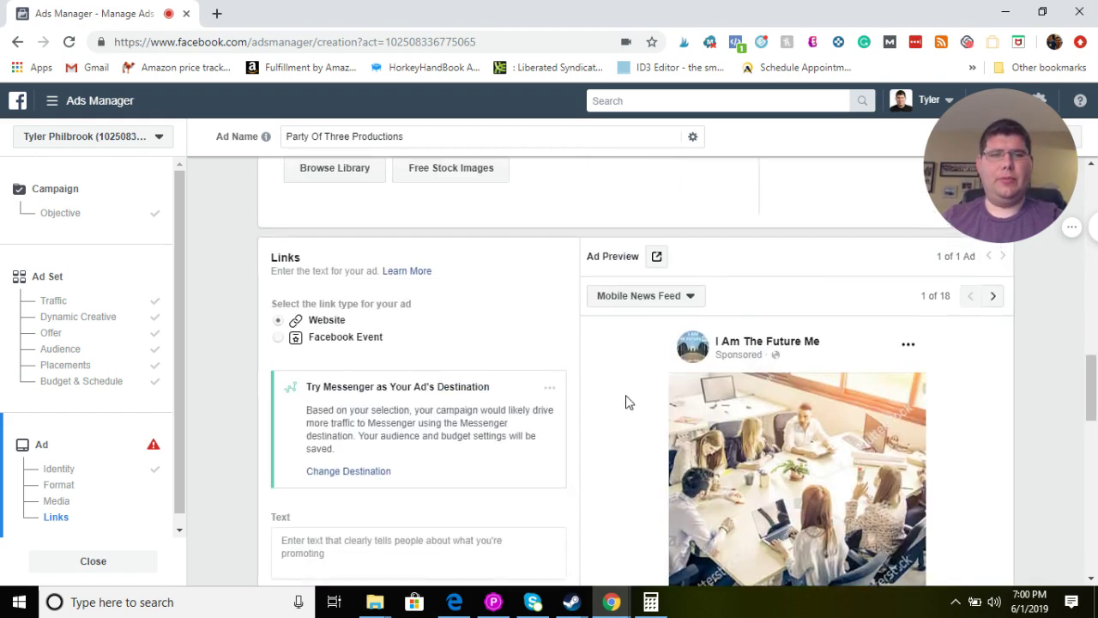
# Step: Search the free stock images for "pizza" and add the whole pizza with olives and peppers as a second ad image
pyautogui.scroll(3, 631, 367)
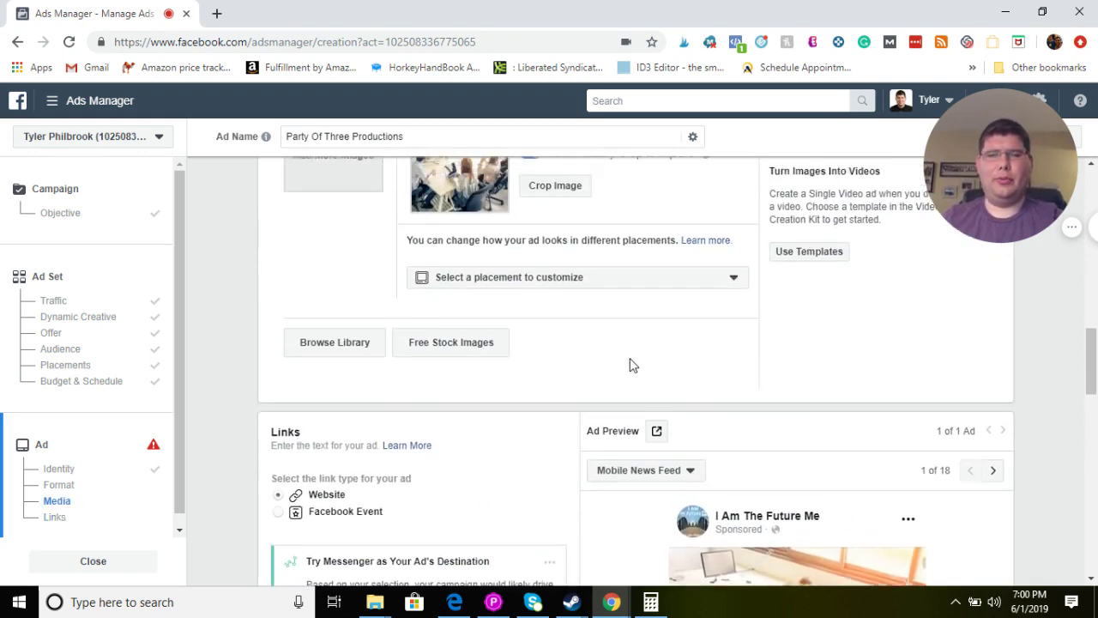
pyautogui.scroll(2, 674, 465)
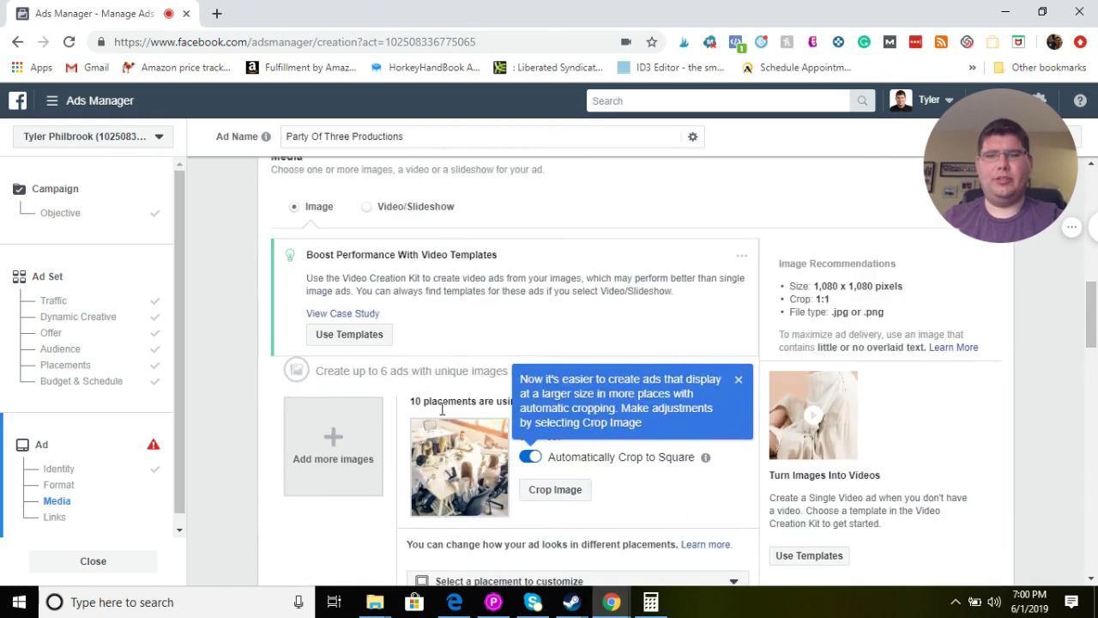
pyautogui.scroll(-1, 463, 383)
pyautogui.scroll(-1, 468, 493)
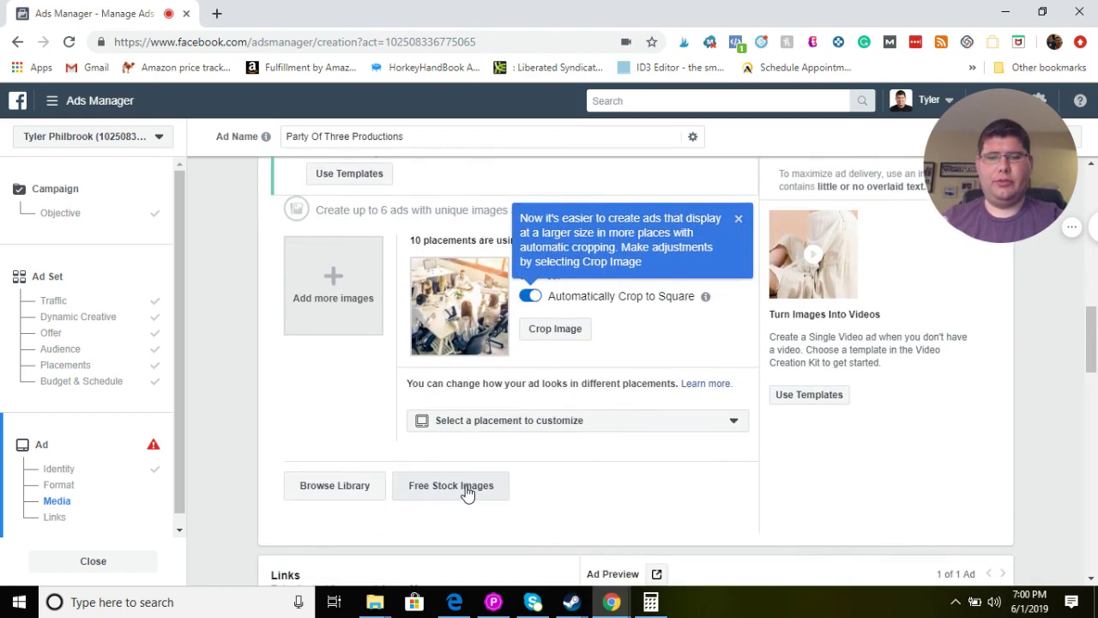
pyautogui.click(468, 487)
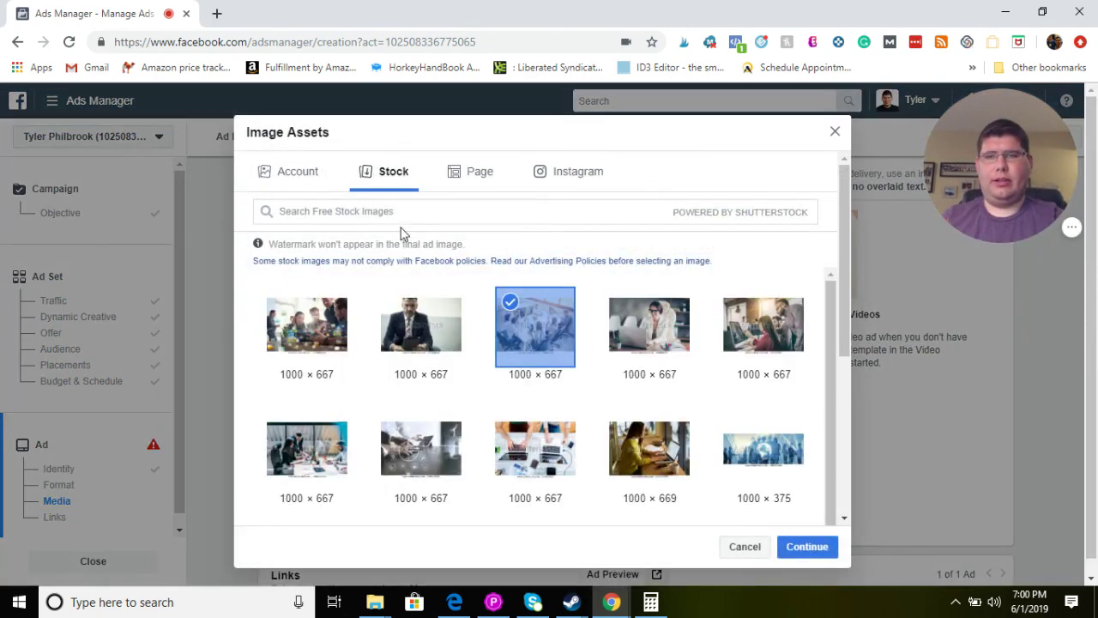
pyautogui.click(403, 218)
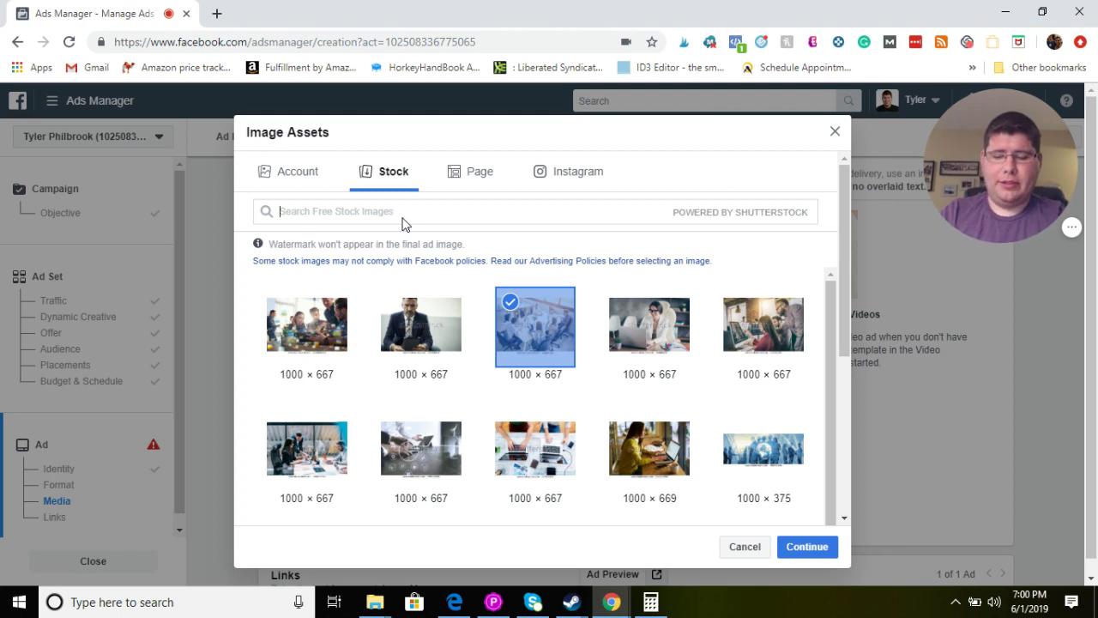
pyautogui.write('pizza')
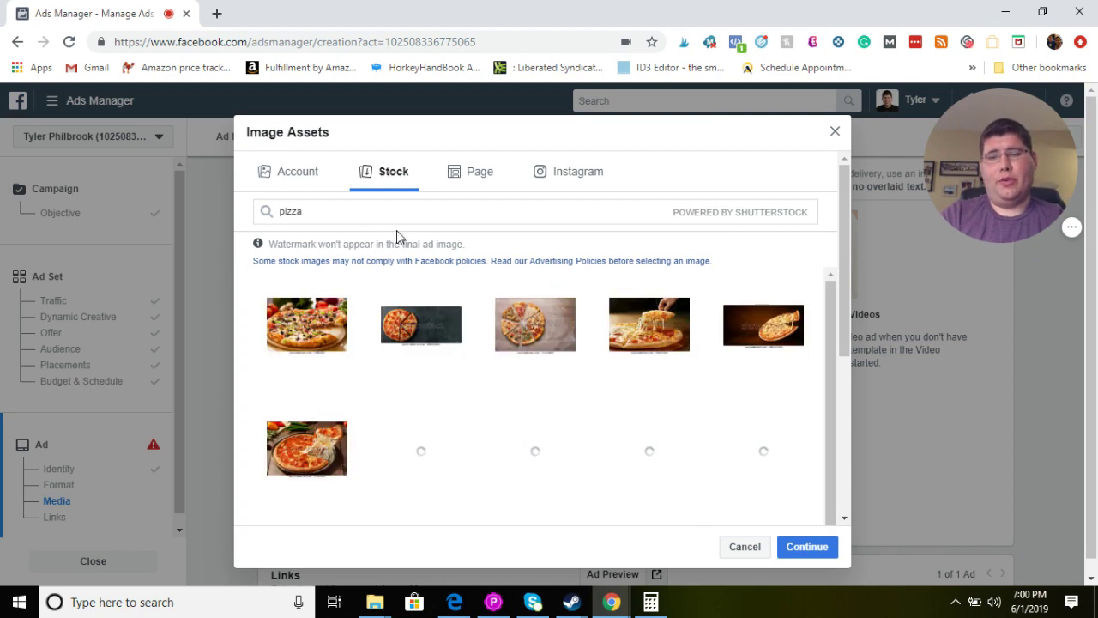
pyautogui.click(311, 335)
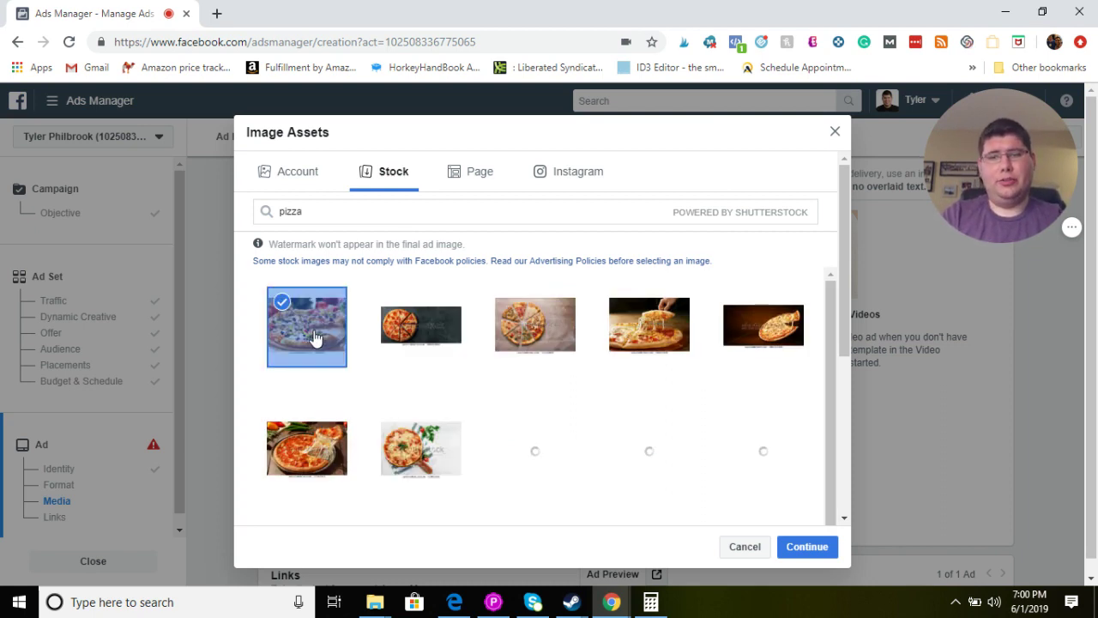
pyautogui.click(825, 554)
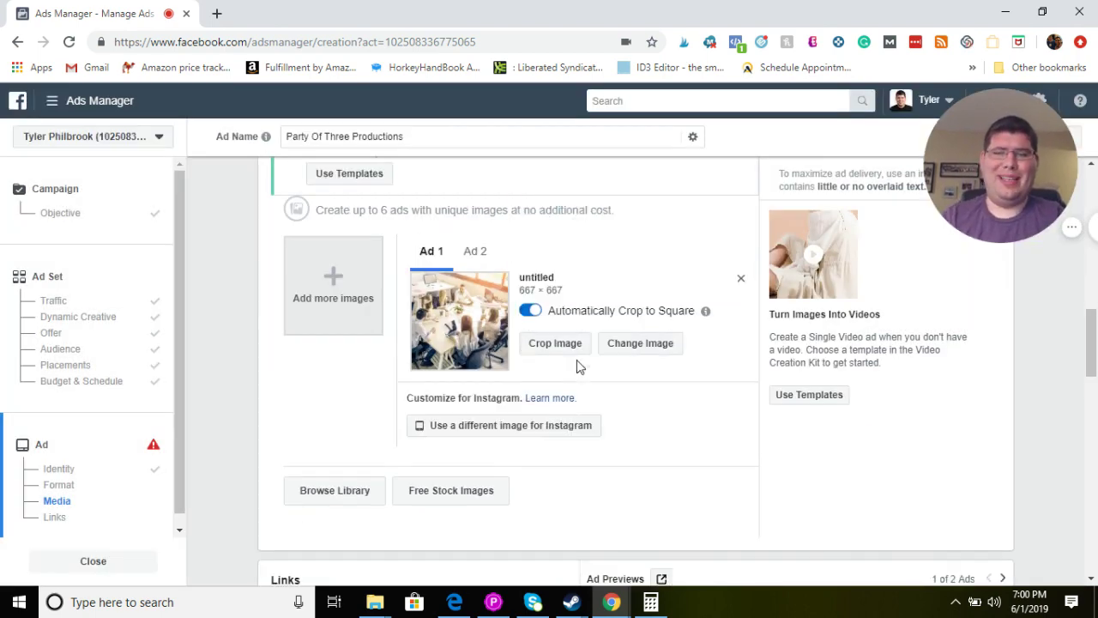
# Step: Compare the images of Ad 1 and Ad 2, and remove Ad 1's team meeting image
pyautogui.click(479, 258)
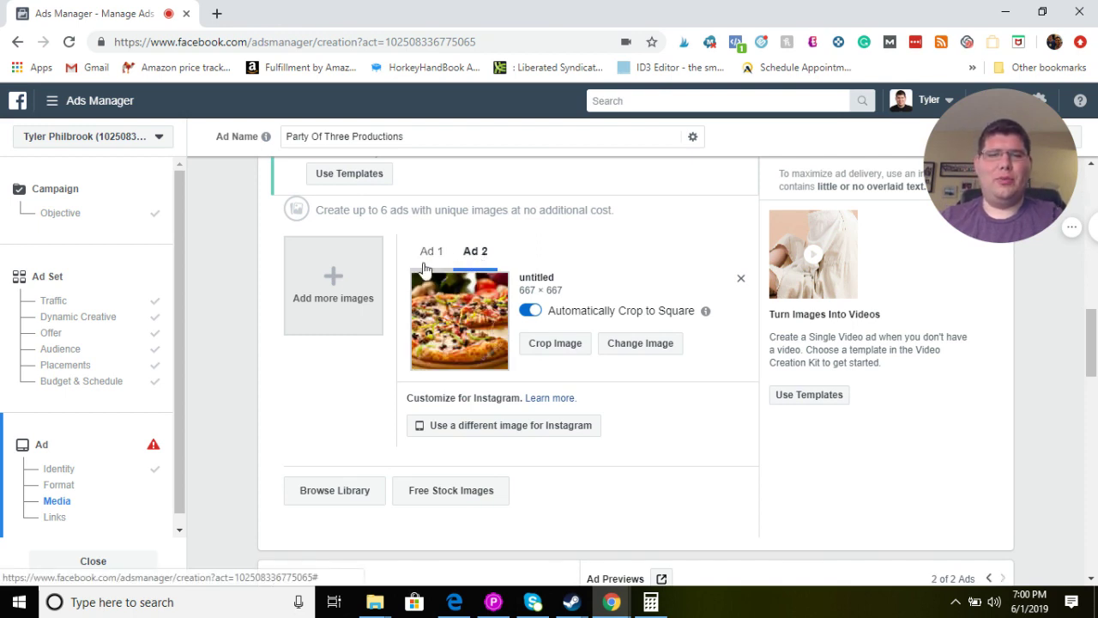
pyautogui.click(427, 263)
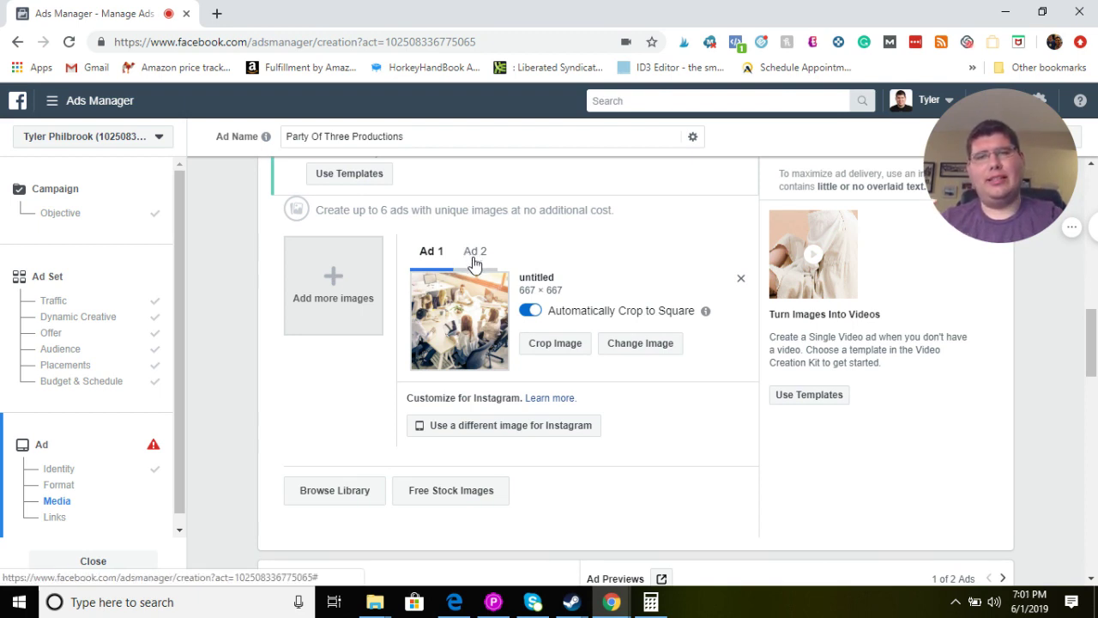
pyautogui.click(475, 258)
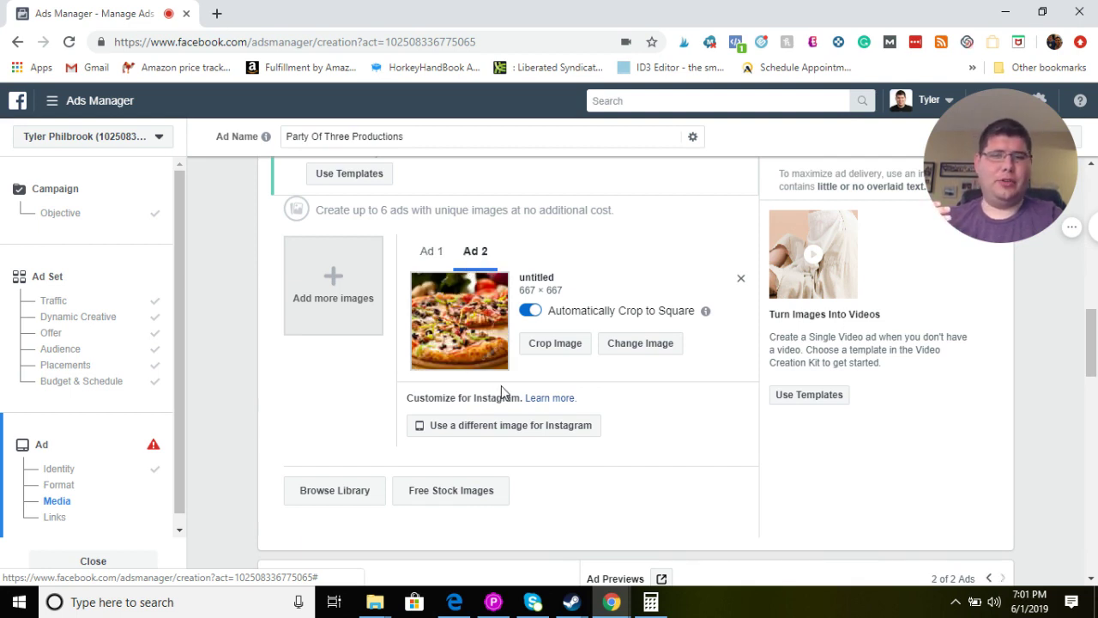
pyautogui.click(429, 256)
pyautogui.click(741, 285)
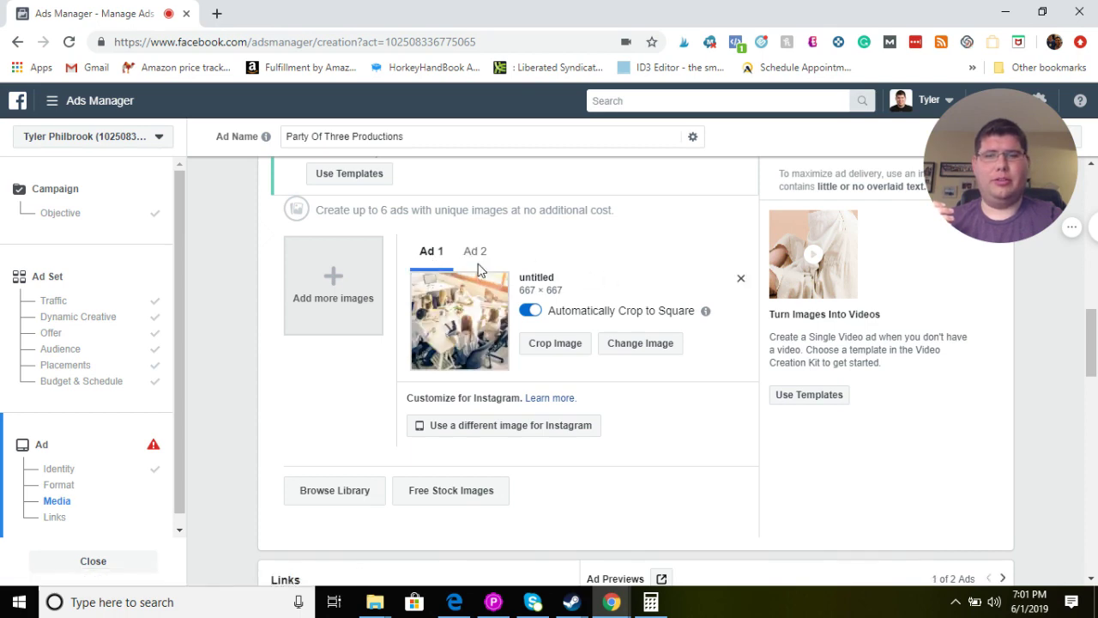
pyautogui.scroll(-7, 486, 270)
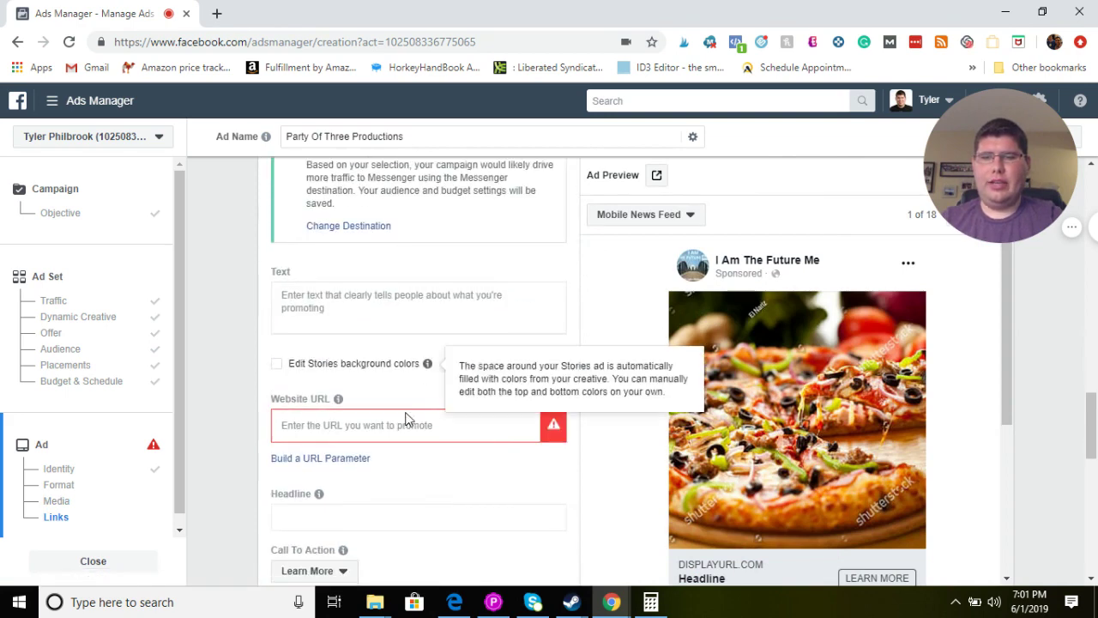
pyautogui.click(398, 424)
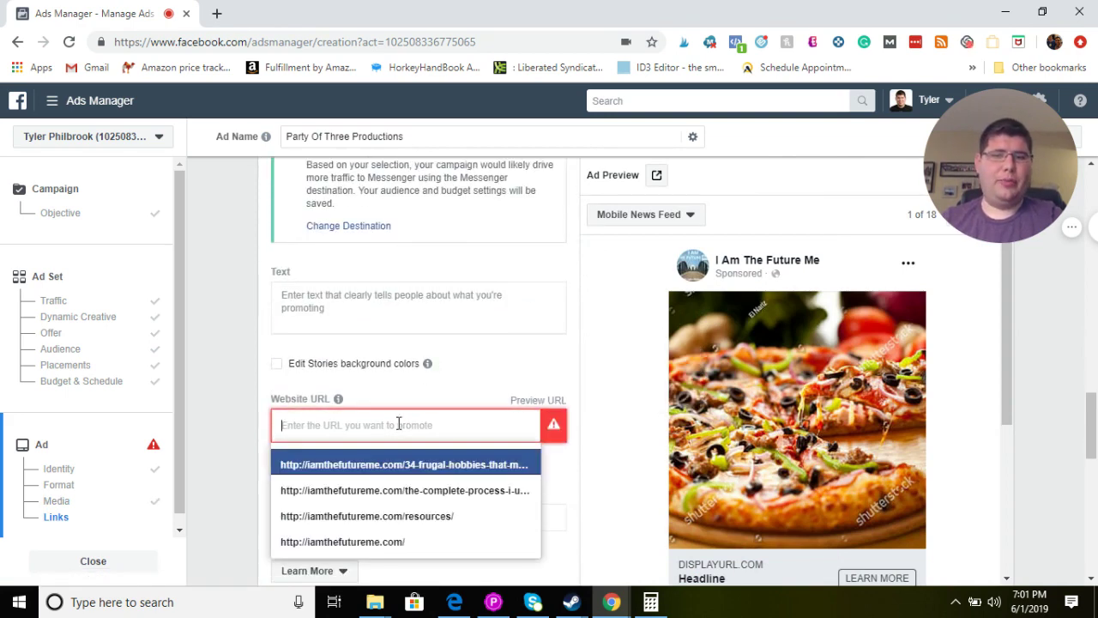
pyautogui.click(392, 541)
# Step: Enter the ad text "Best pizza in town, get your buy one get one coupon now before time runs out."
pyautogui.scroll(-1, 403, 464)
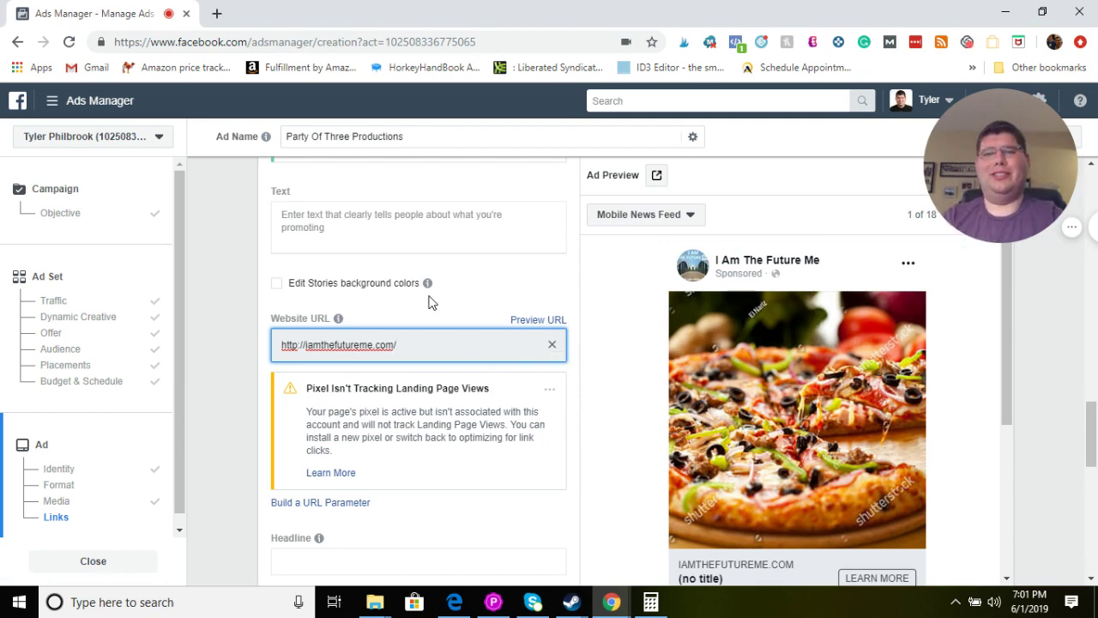
pyautogui.scroll(1, 433, 308)
pyautogui.scroll(-2, 412, 275)
pyautogui.scroll(1, 390, 244)
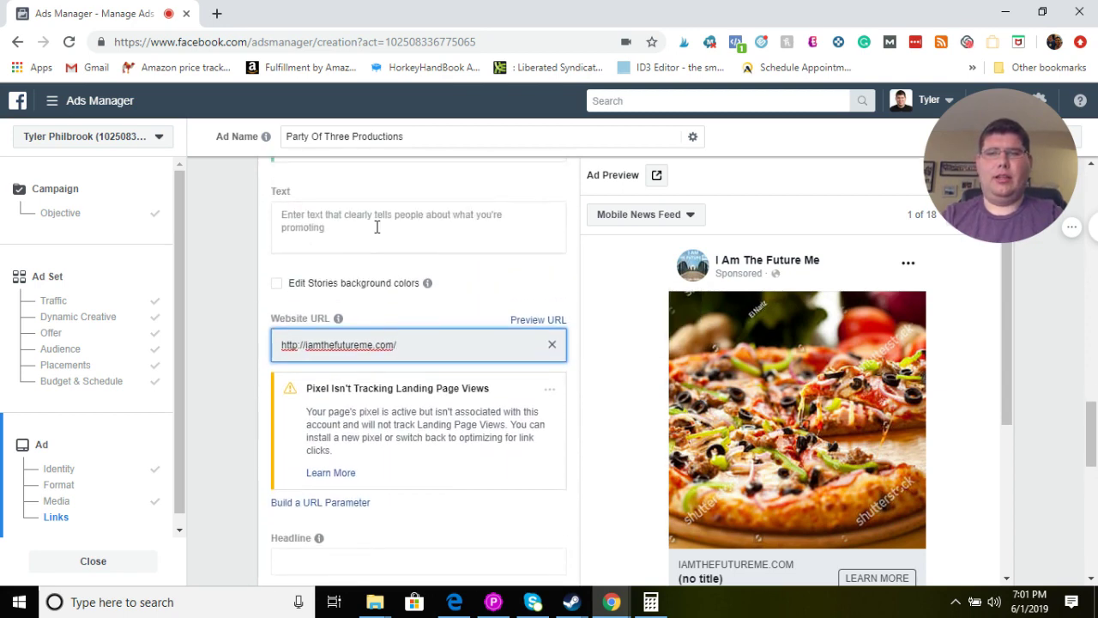
pyautogui.click(376, 227)
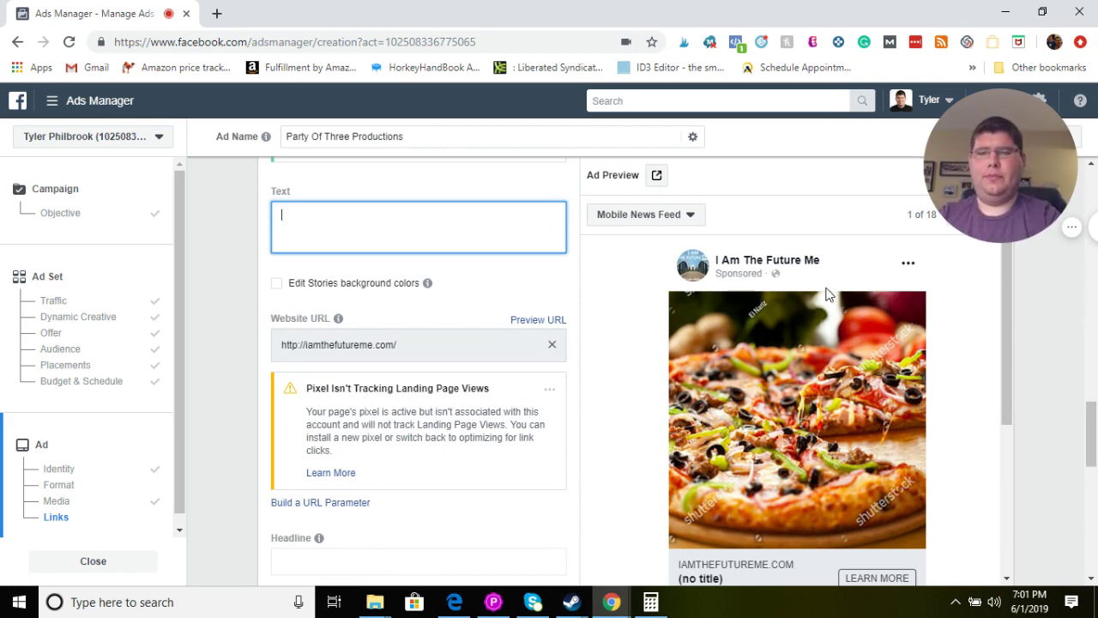
pyautogui.write('est')
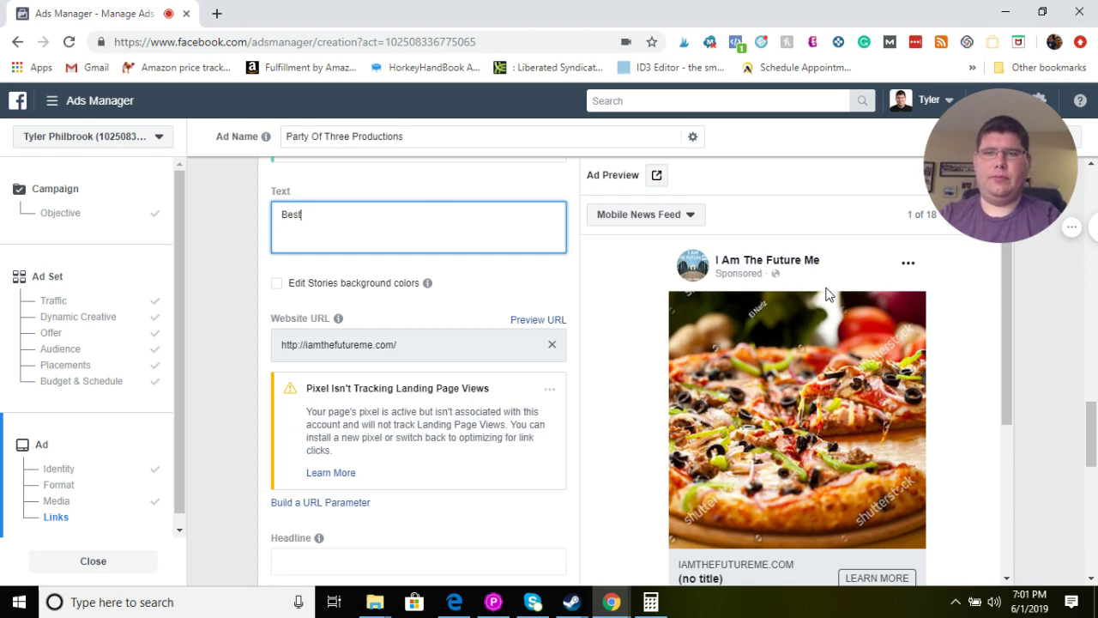
pyautogui.write(' pizza in town,')
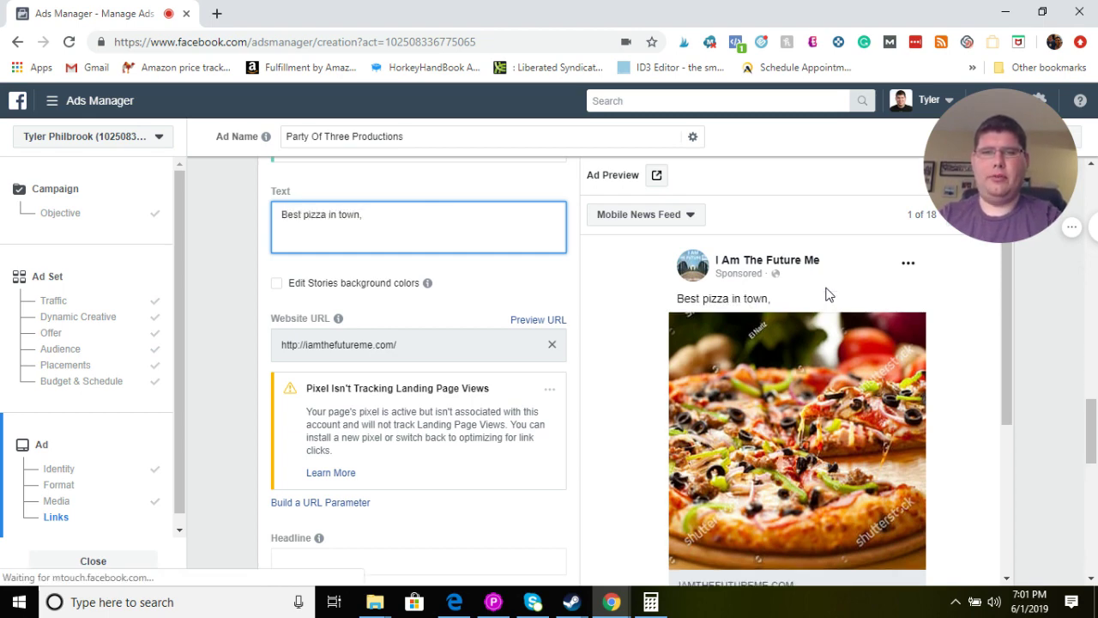
pyautogui.write(' get your')
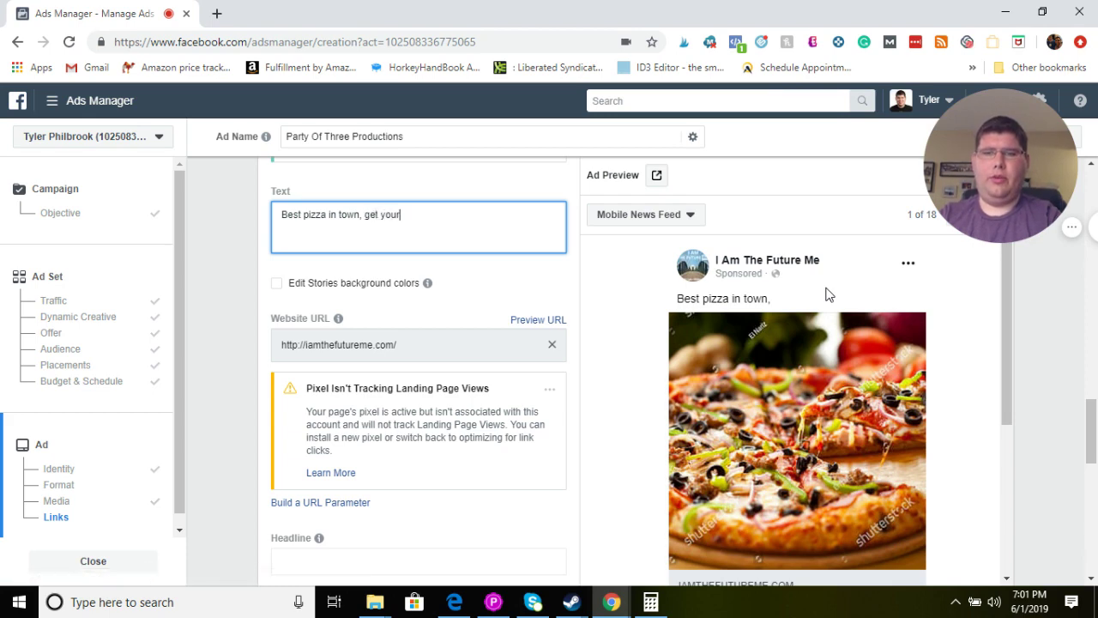
pyautogui.write(' bu')
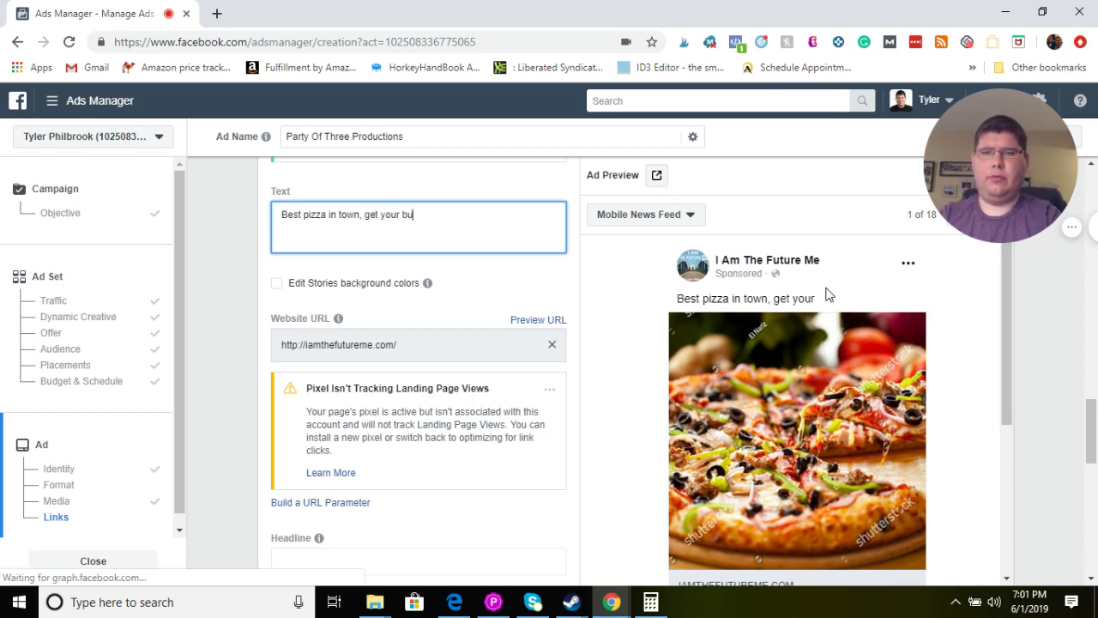
pyautogui.write('y')
pyautogui.write(' one ')
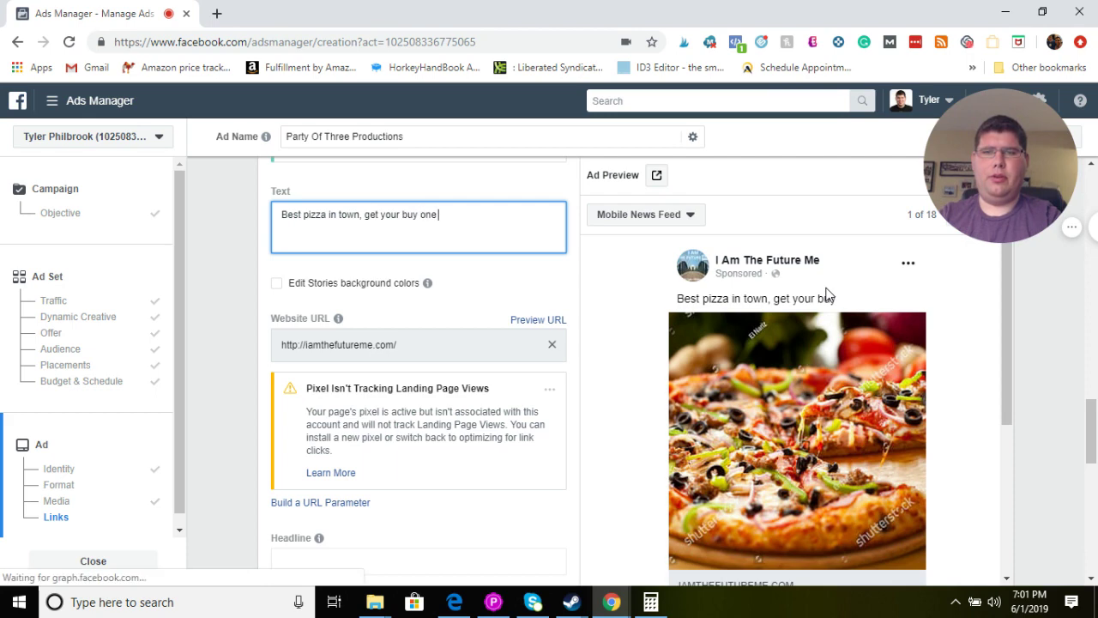
pyautogui.write('get one ')
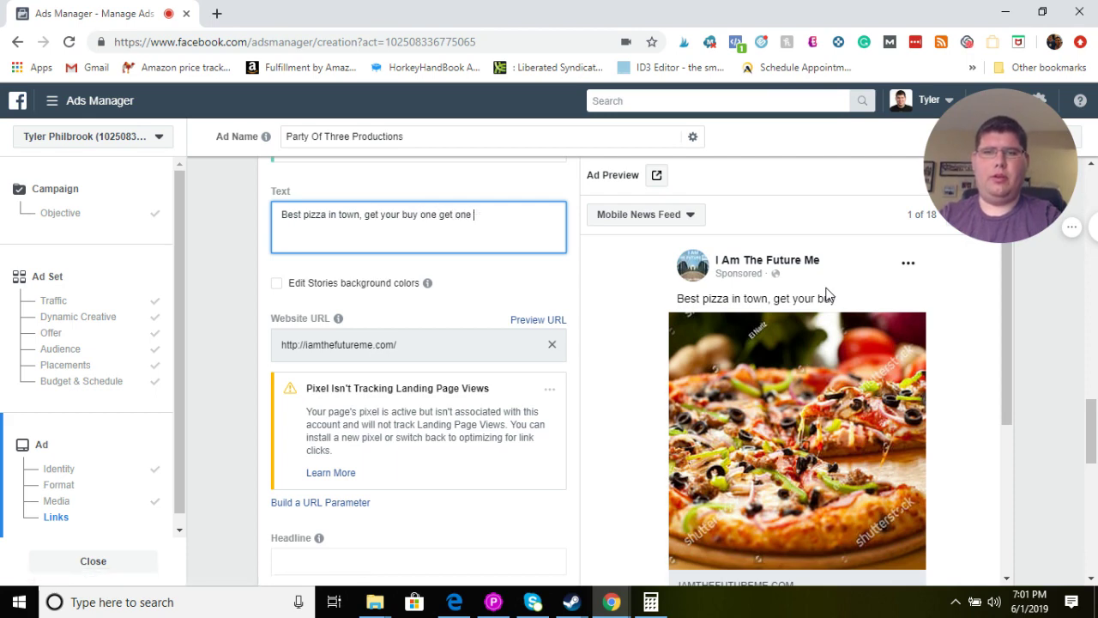
pyautogui.write('coupon now')
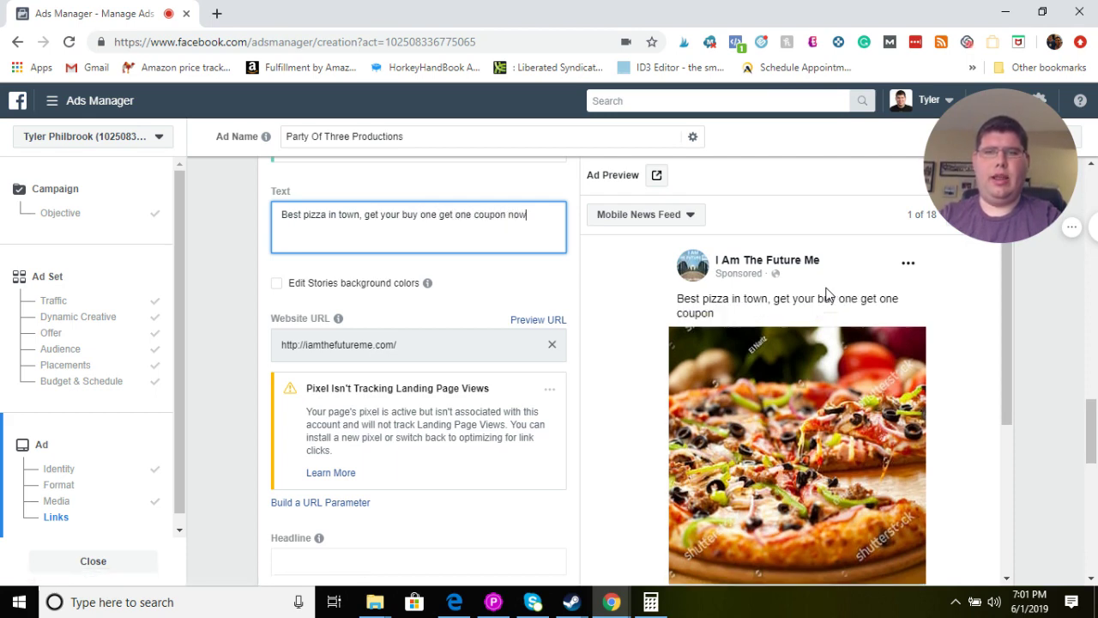
pyautogui.write(' before ')
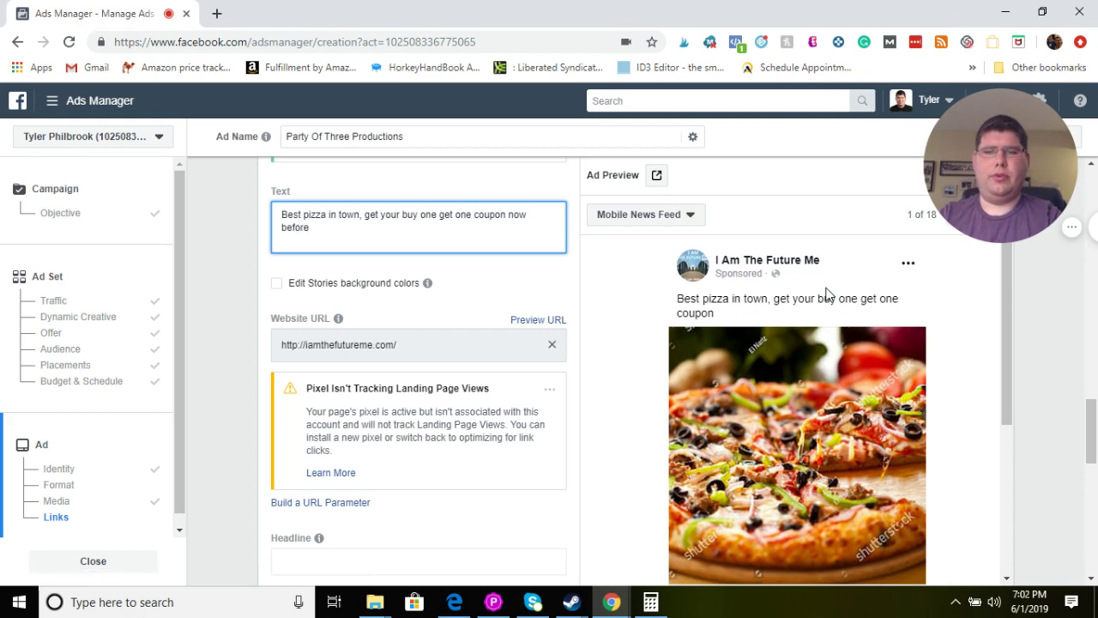
pyautogui.write('time runs out.')
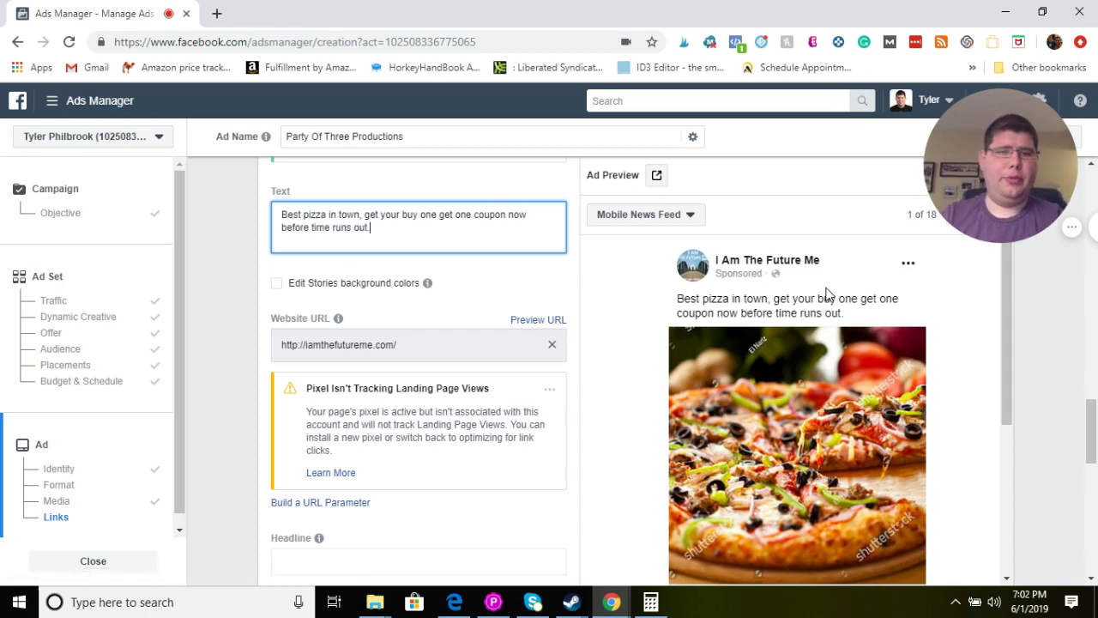
# Step: Enter "BOGO Pizza!!" as the ad's headline
pyautogui.scroll(-1, 494, 285)
pyautogui.scroll(-2, 494, 286)
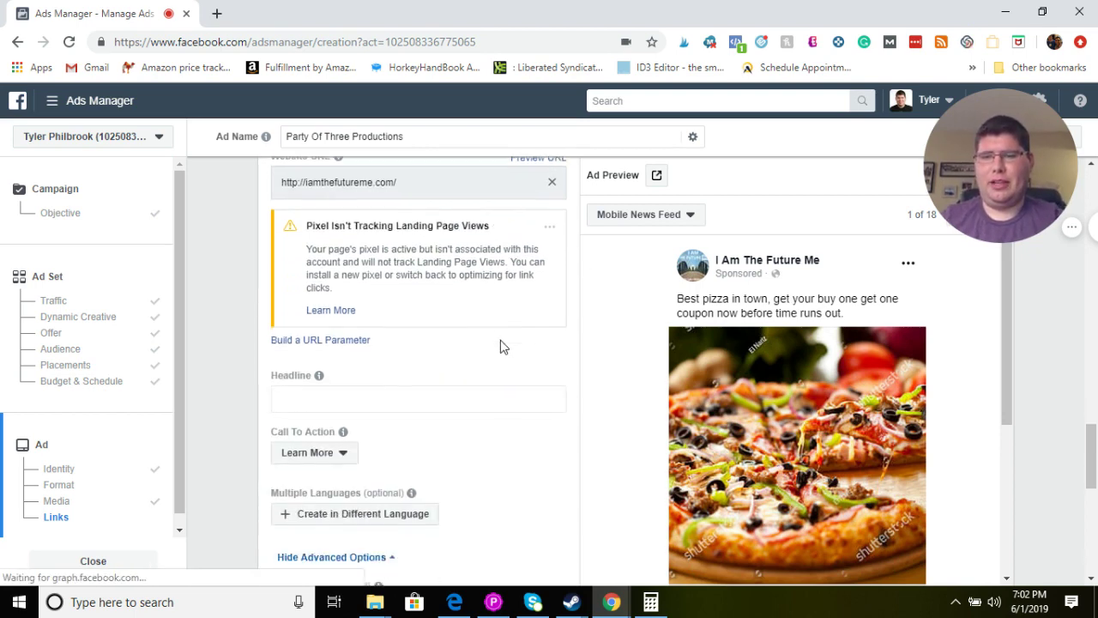
pyautogui.scroll(-1, 675, 371)
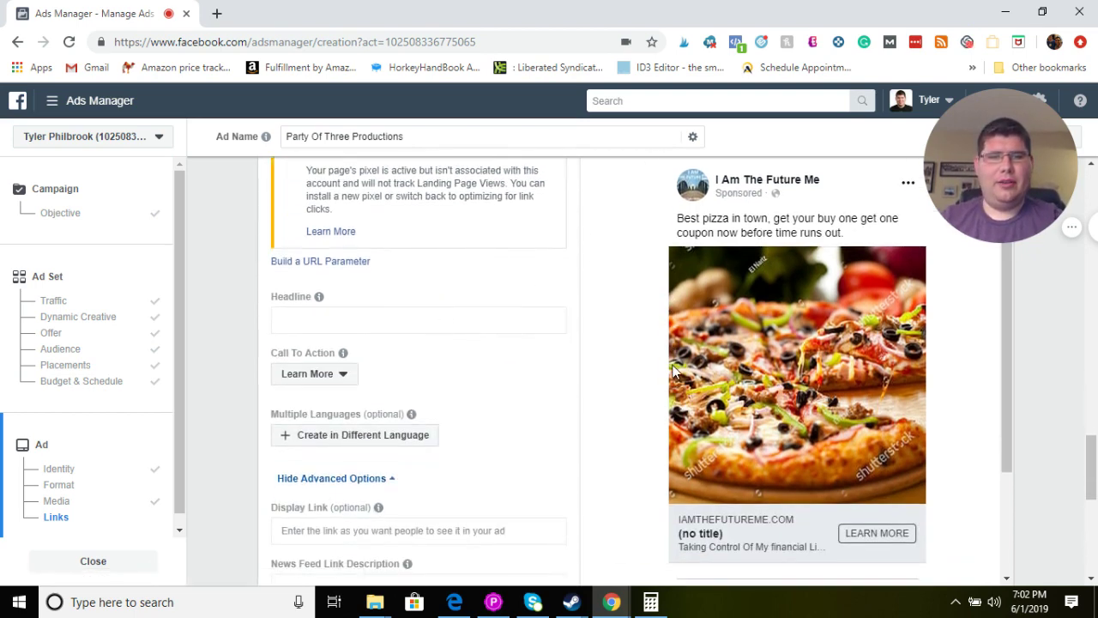
pyautogui.click(388, 320)
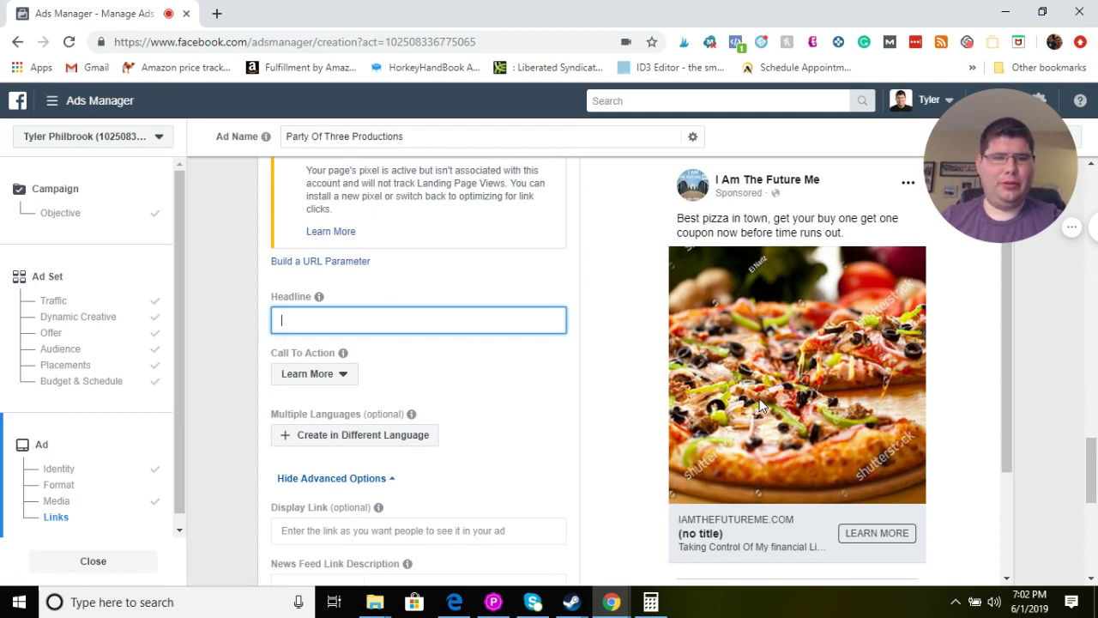
pyautogui.scroll(-2, 776, 249)
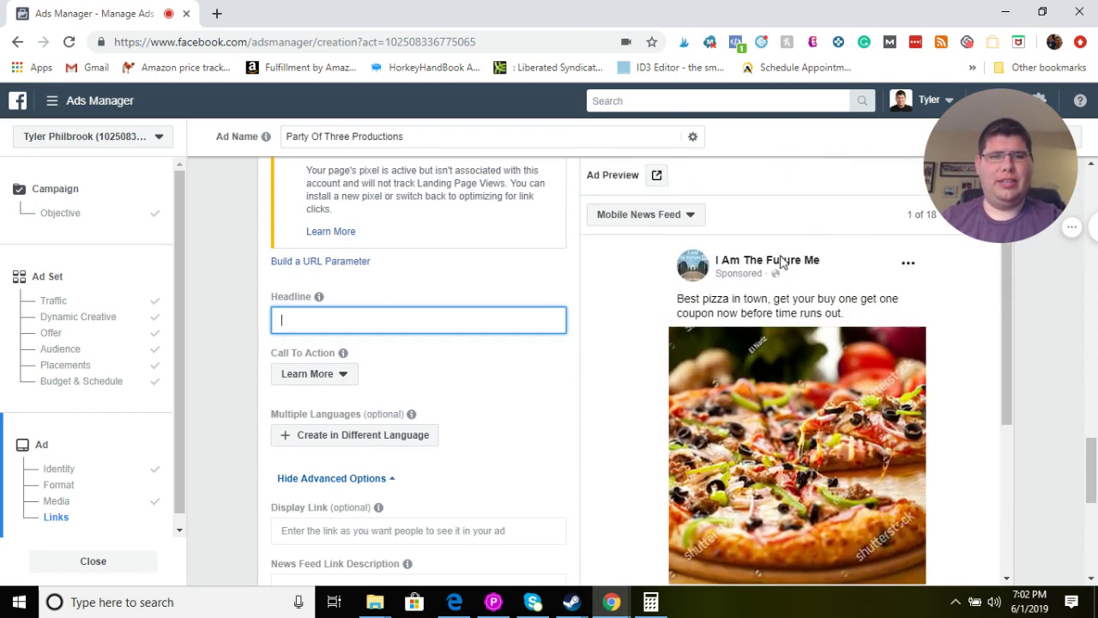
pyautogui.scroll(-2, 770, 369)
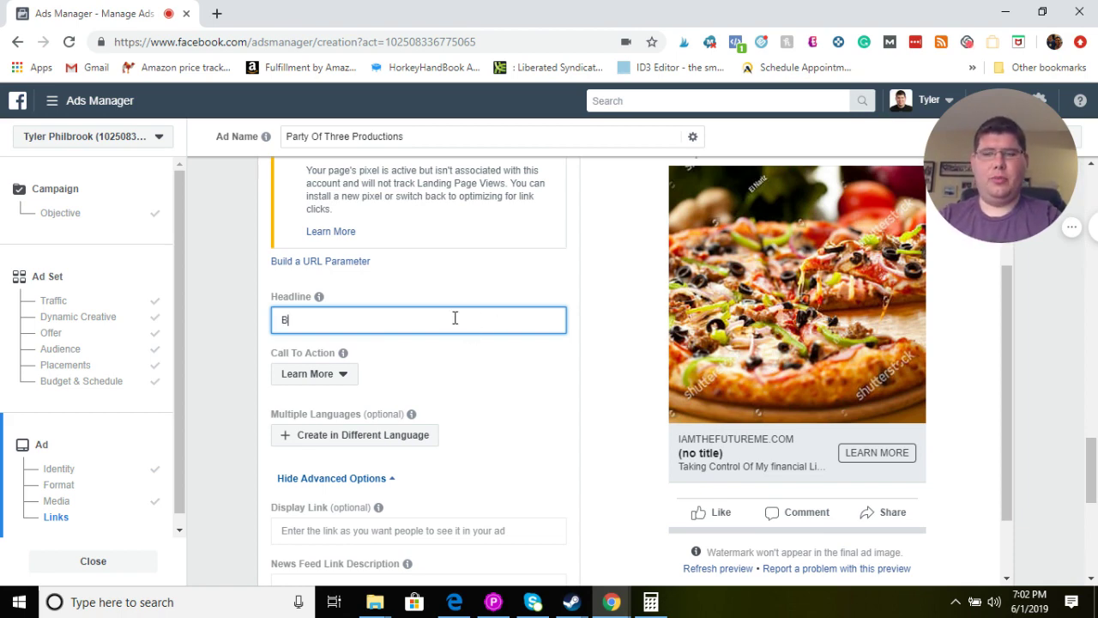
pyautogui.write('OGO Pizza!!')
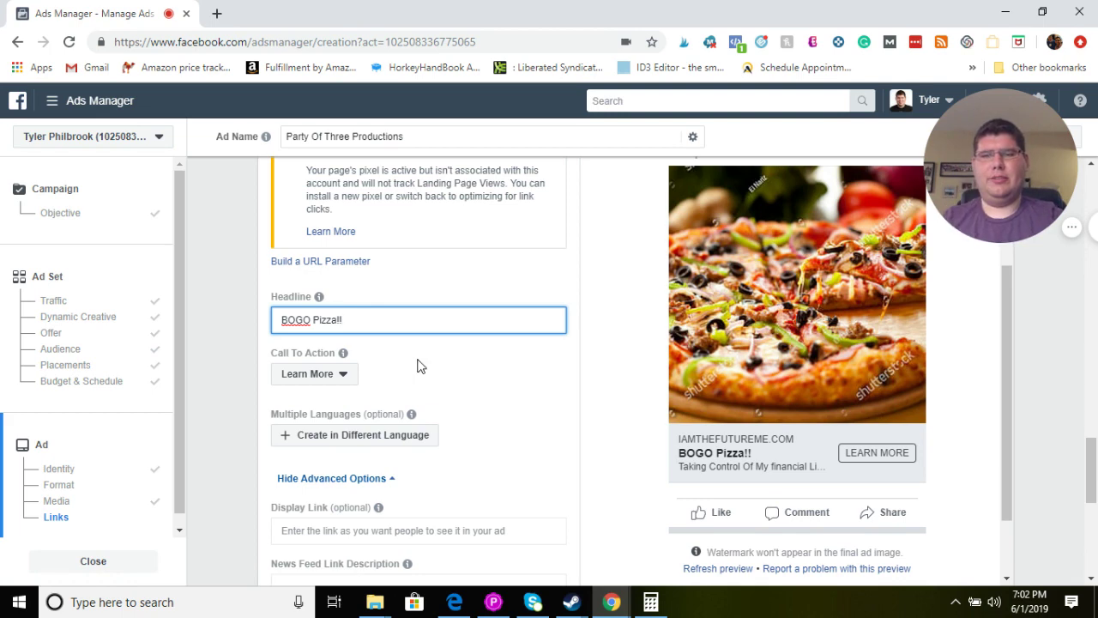
# Step: Change the ad's call to action to Get Offer
pyautogui.click(338, 376)
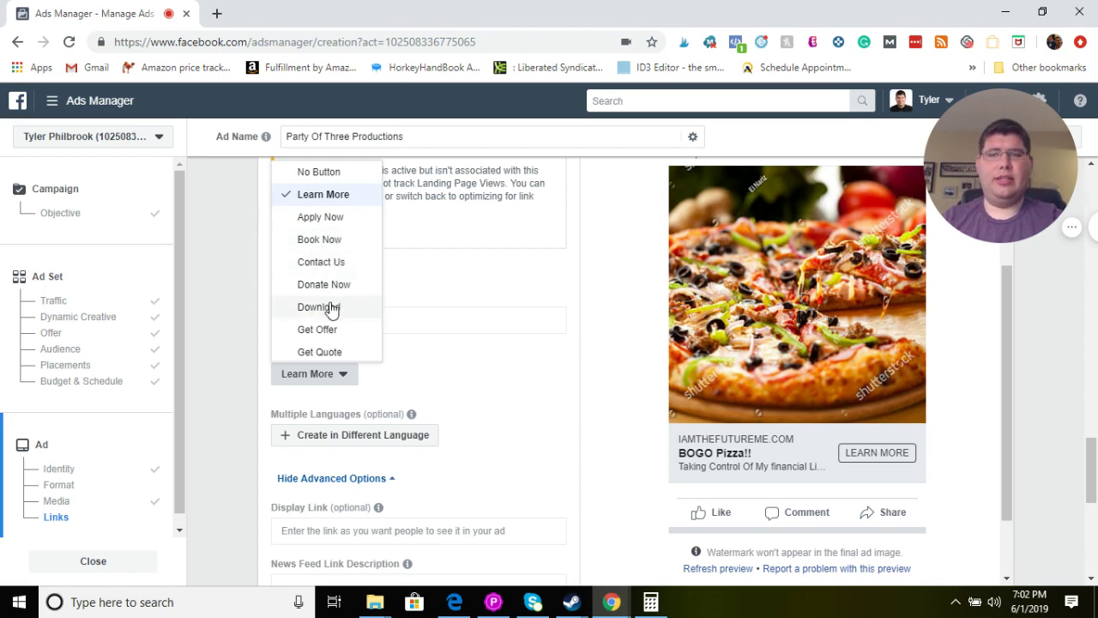
pyautogui.click(329, 331)
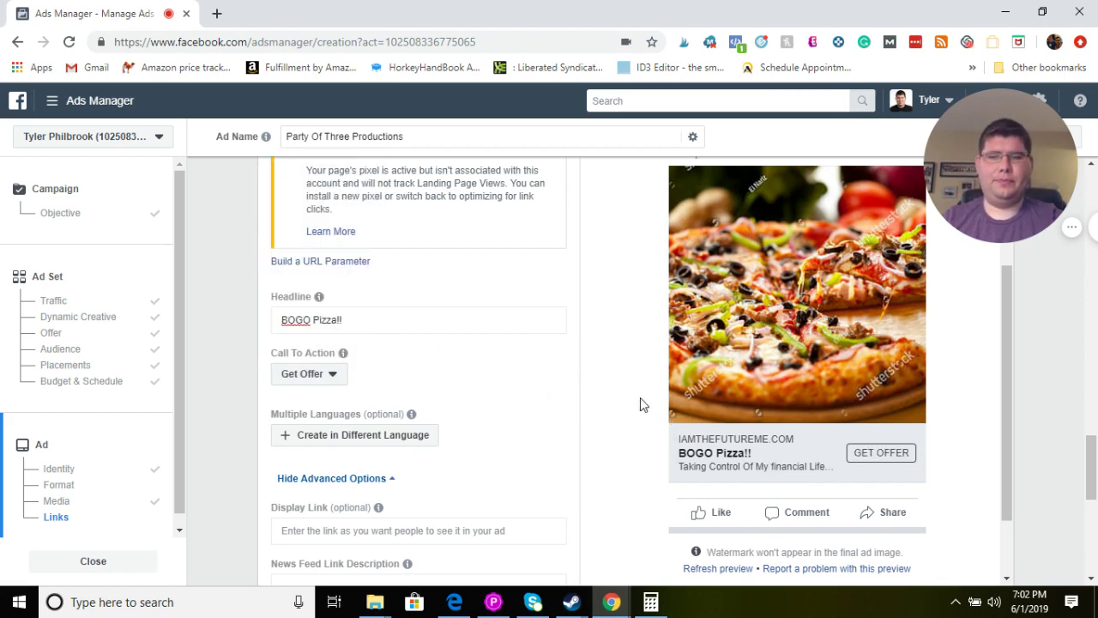
pyautogui.scroll(-1, 612, 461)
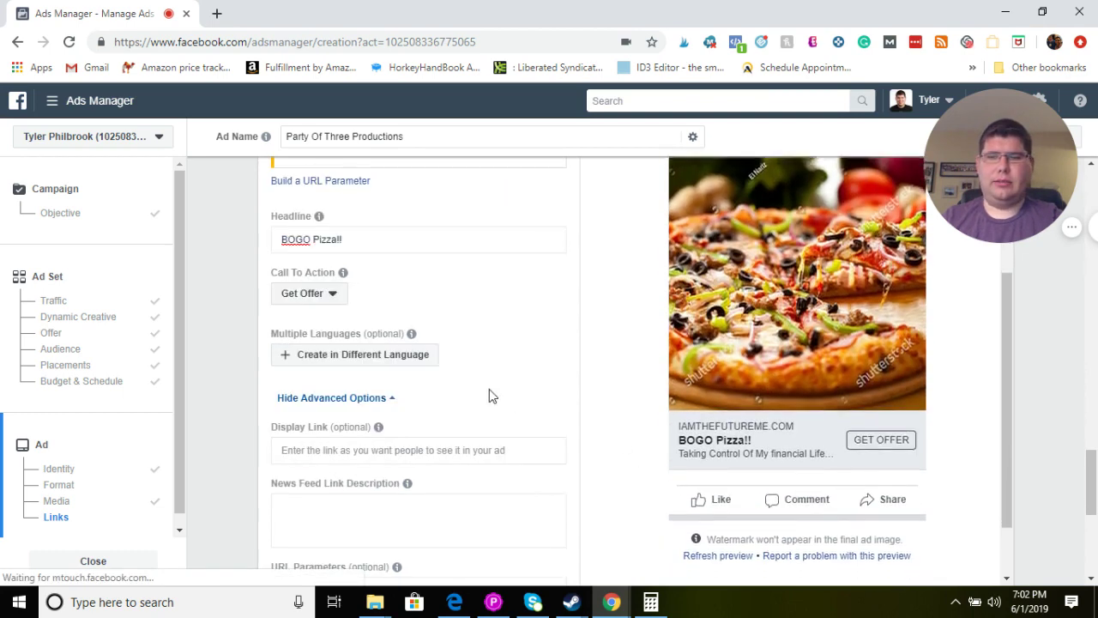
# Step: Open the ad's News Feed Link Description for editing
pyautogui.scroll(-1, 378, 479)
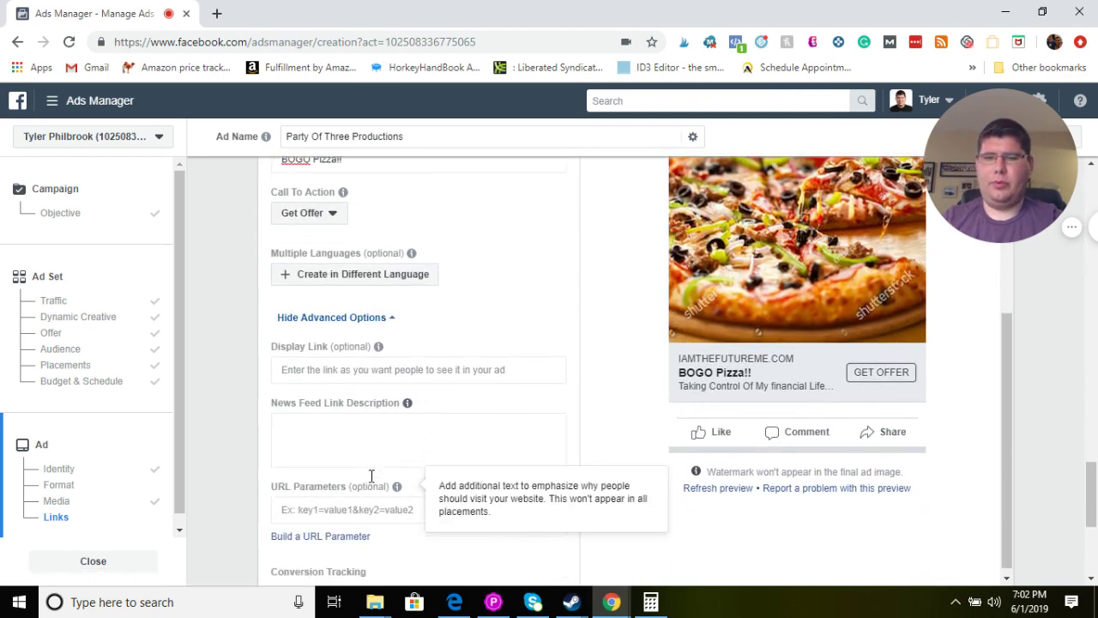
pyautogui.click(374, 444)
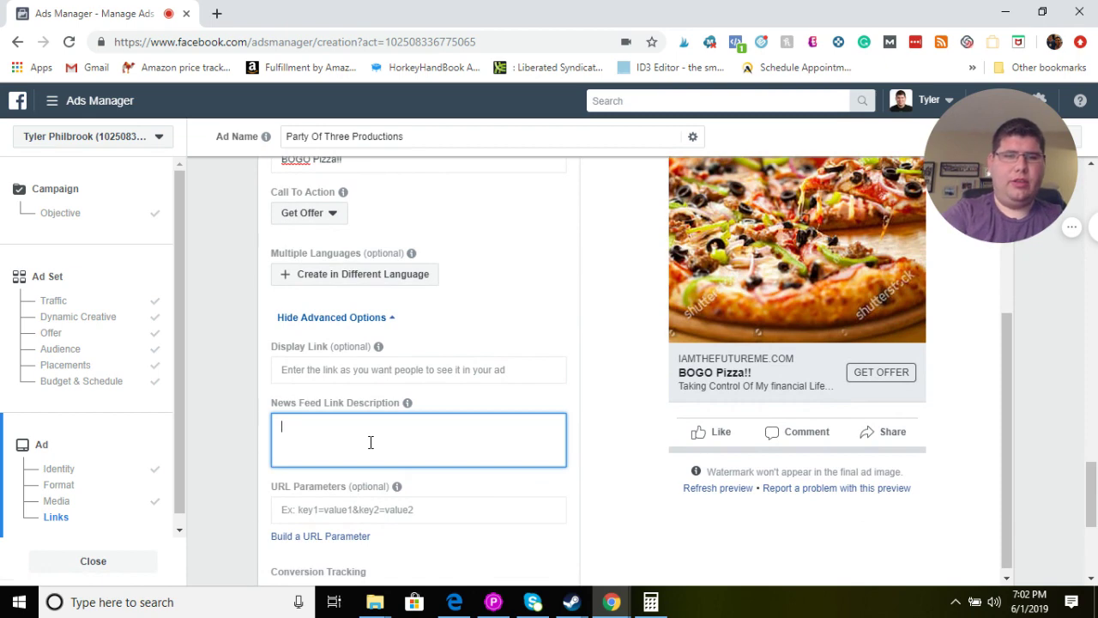
pyautogui.write('f')
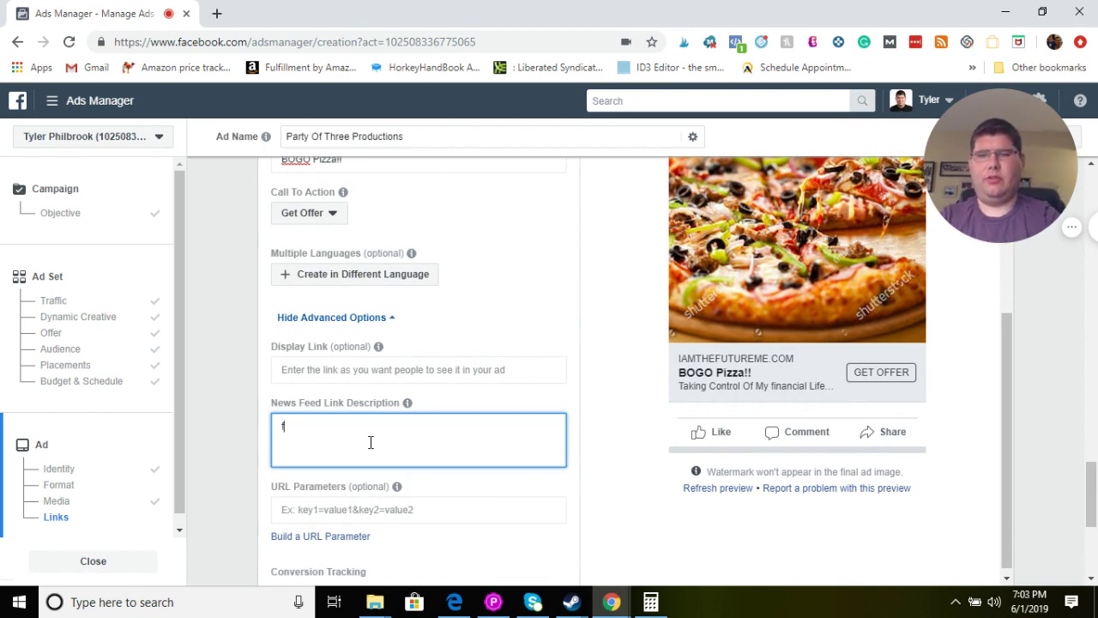
pyautogui.write('dasf')
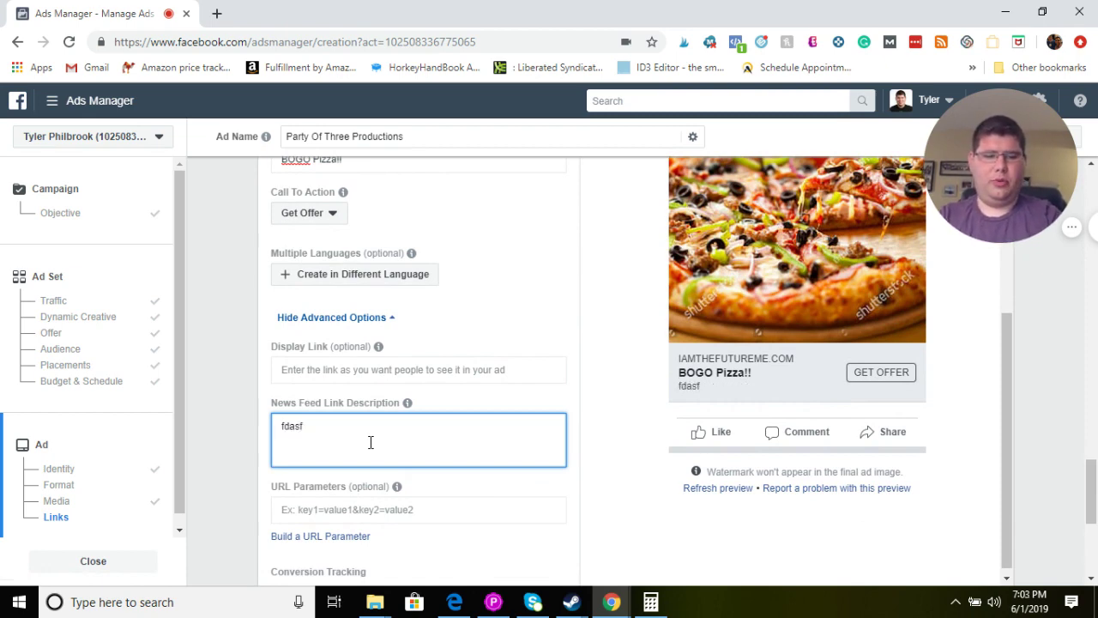
pyautogui.press('BackSpace')
pyautogui.press('BackSpace')
pyautogui.press('BackSpace')
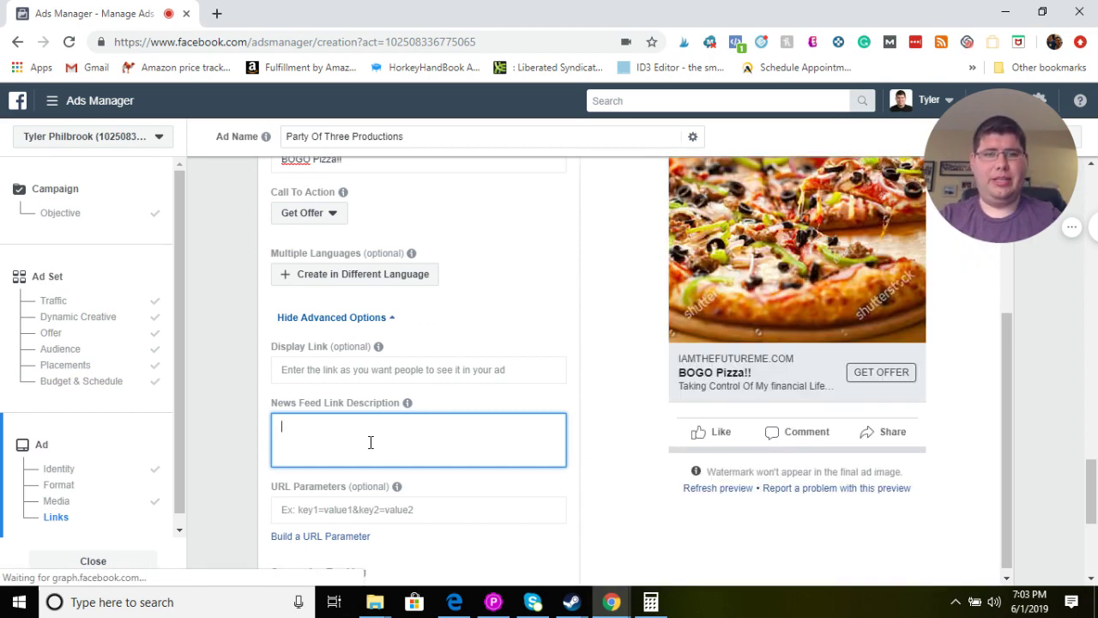
pyautogui.press('BackSpace')
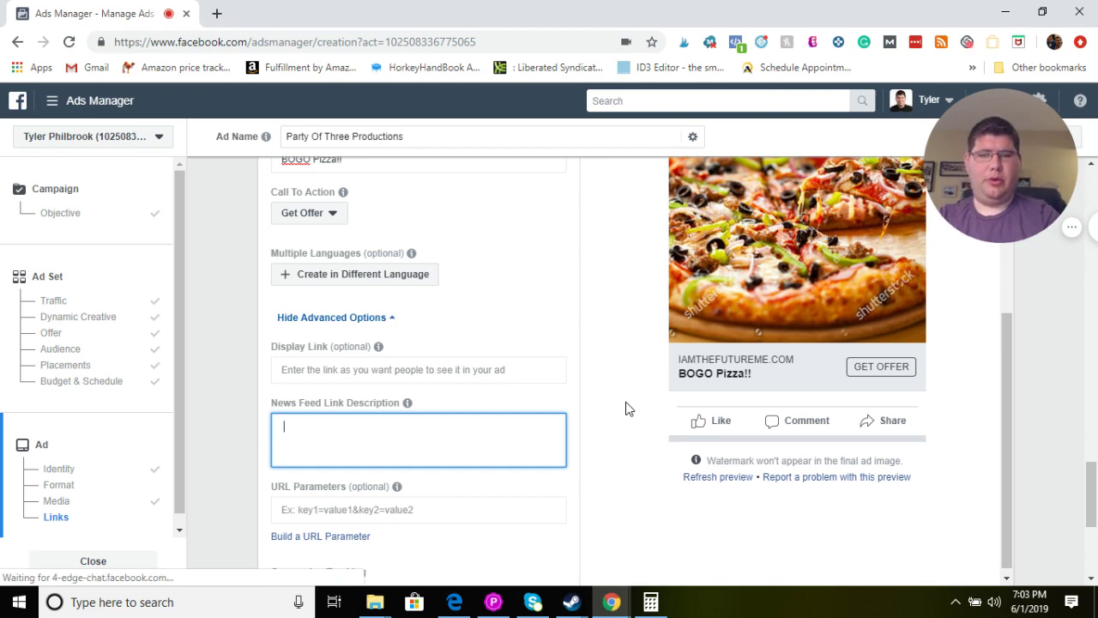
# Step: Enter "Best Pizza in town!!" as the ad's News Feed link description
pyautogui.write('Best')
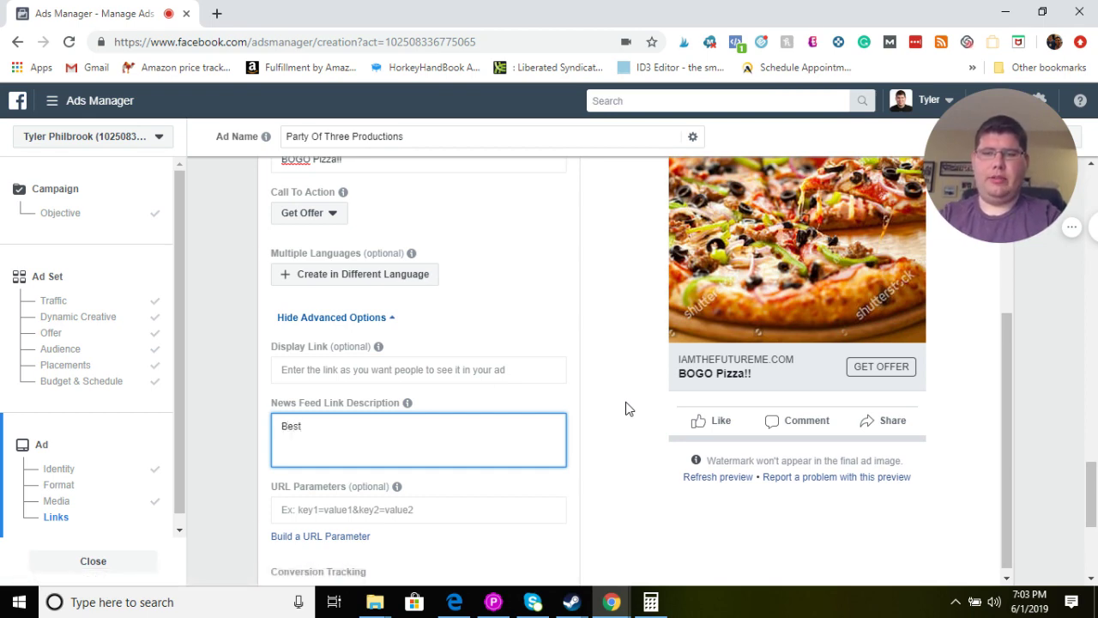
pyautogui.write(' Piza')
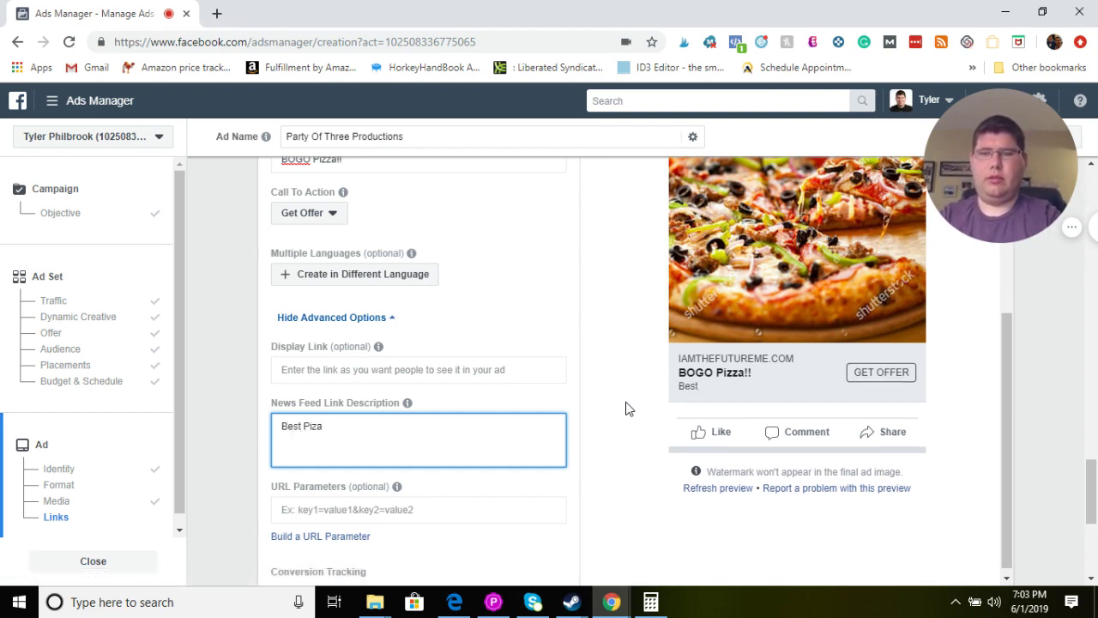
pyautogui.press('BackSpace')
pyautogui.write('za in')
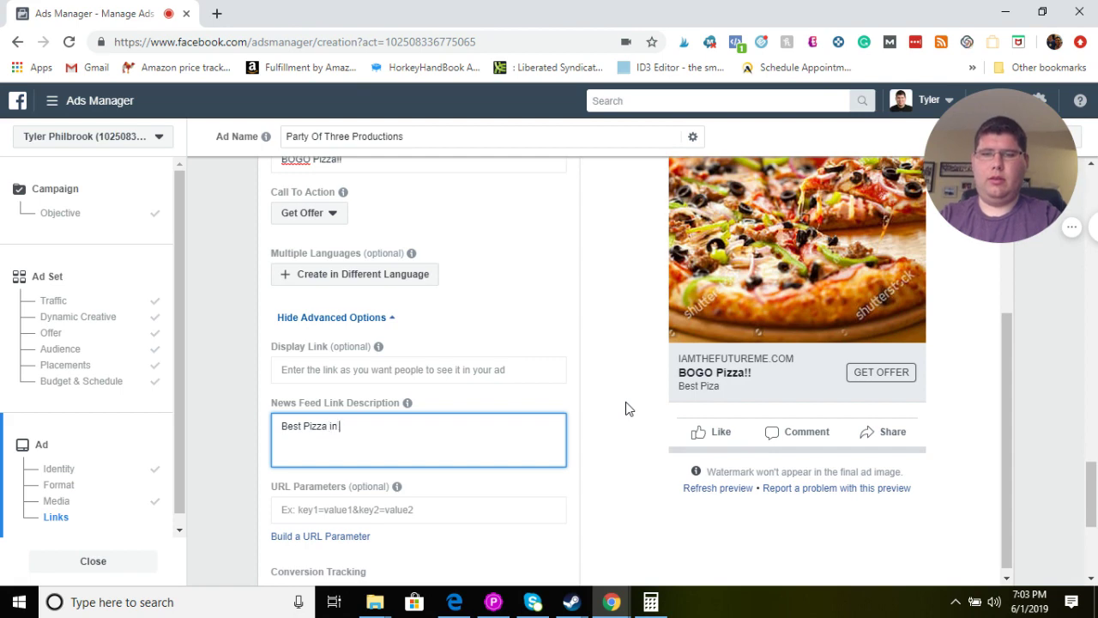
pyautogui.write(' town')
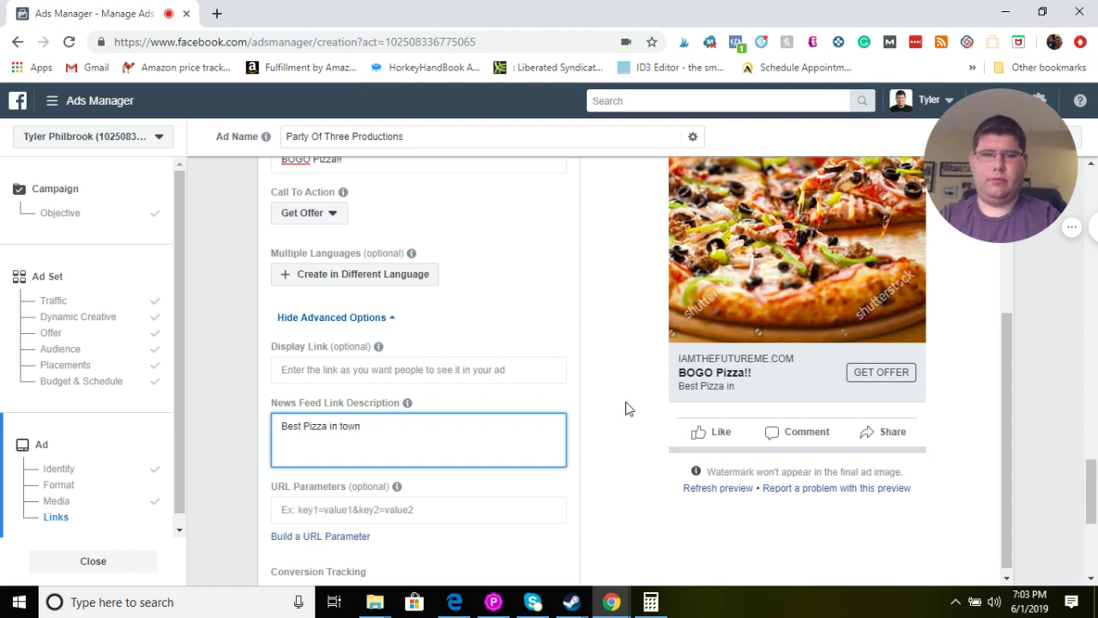
pyautogui.write('!!')
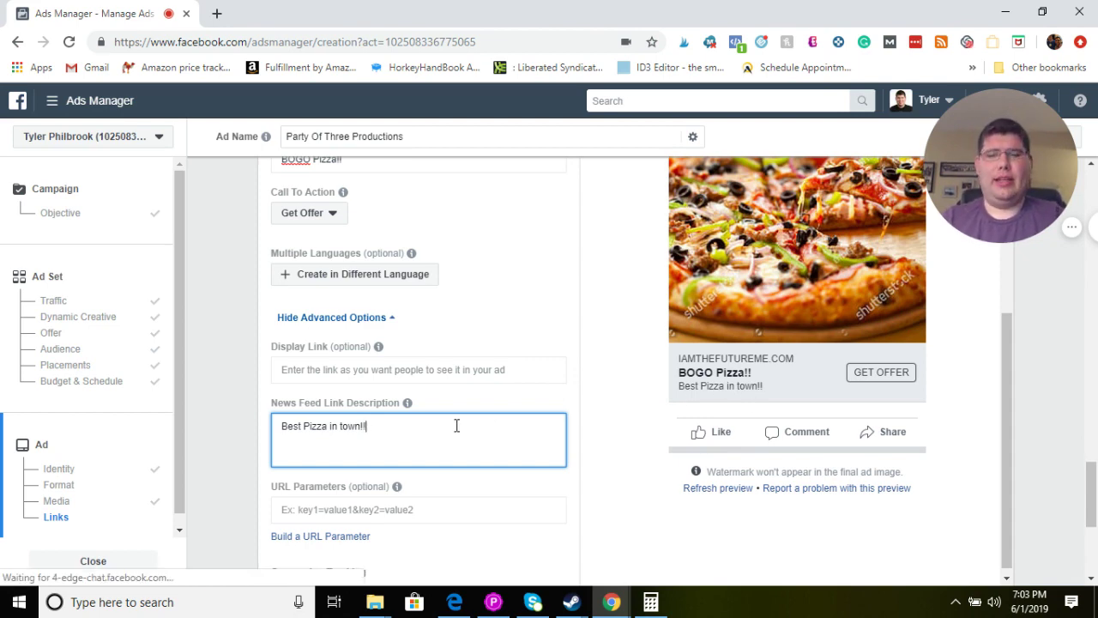
pyautogui.scroll(-1, 456, 425)
pyautogui.scroll(-2, 564, 345)
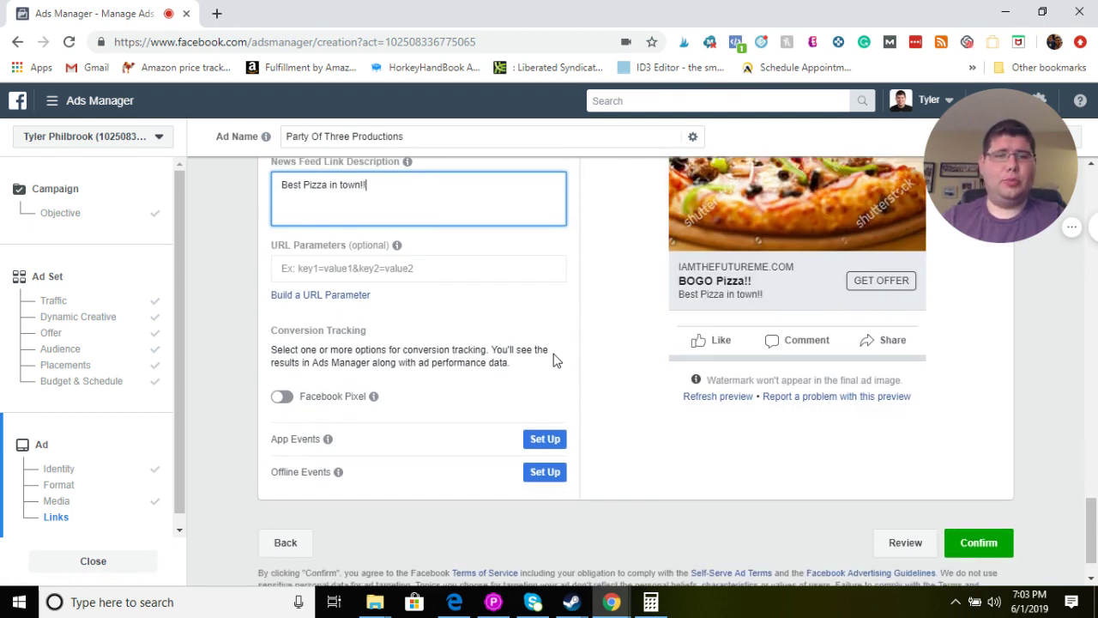
pyautogui.scroll(3, 554, 360)
pyautogui.scroll(-4, 554, 360)
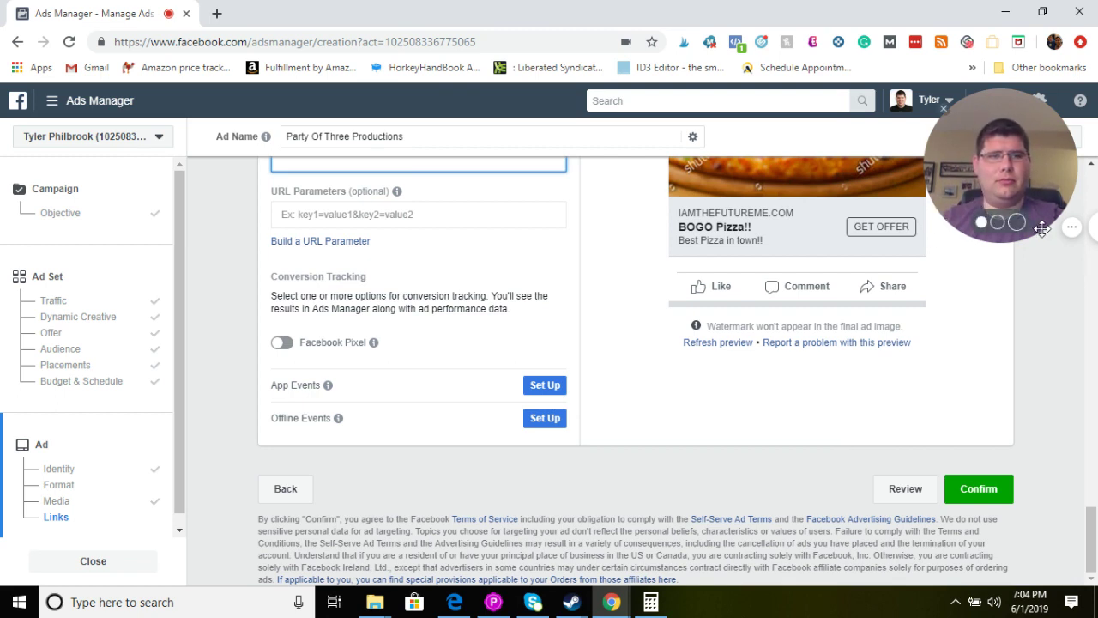
pyautogui.moveTo(1072, 232); pyautogui.dragTo(619, 241)
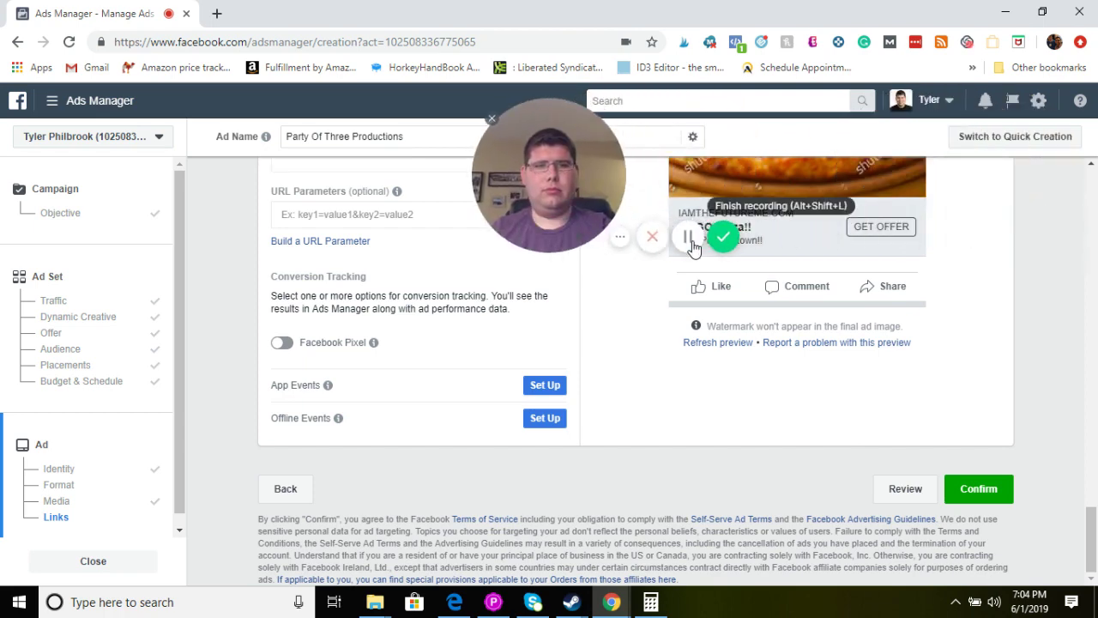